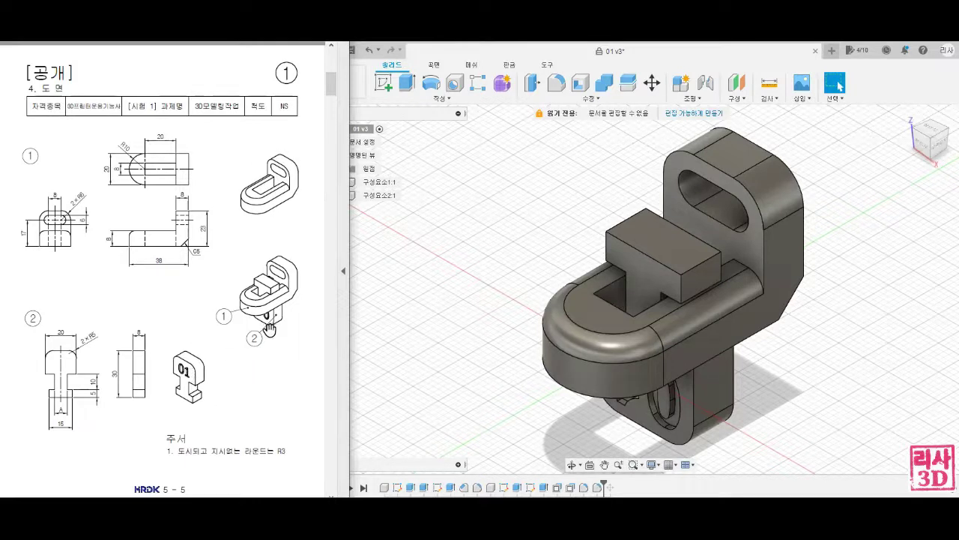
# Examine the assembly view of the exam drawing together with dimension A of part 2 and the 8 mm base thickness of part 1.
pyautogui.moveTo(197, 288)
pyautogui.mouseDown()
pyautogui.moveTo(310, 289)
pyautogui.moveTo(275, 338)
pyautogui.mouseUp()
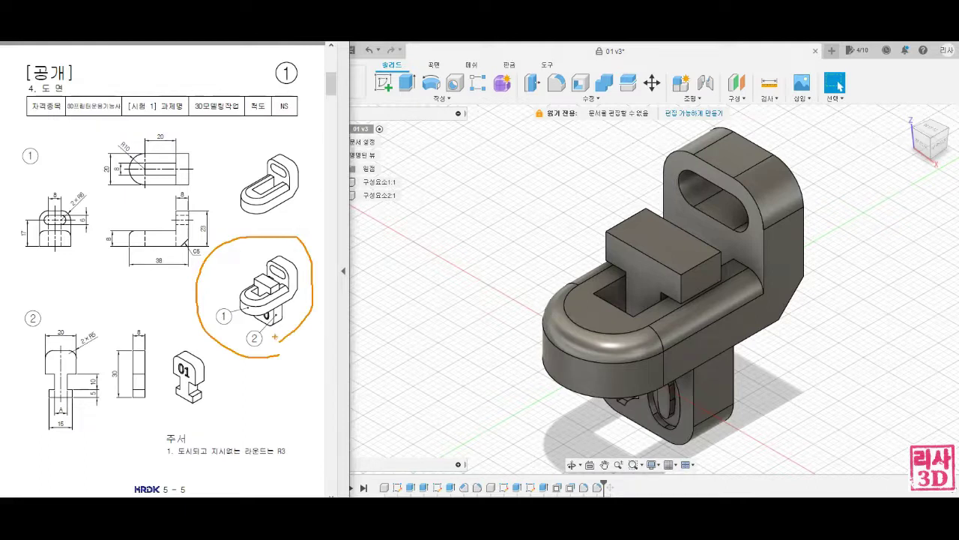
pyautogui.press('Escape')
pyautogui.hotkey('ctrl', '2')
pyautogui.moveTo(68, 410); pyautogui.dragTo(65, 406)
pyautogui.moveTo(114, 254)
pyautogui.mouseDown()
pyautogui.moveTo(103, 220)
pyautogui.moveTo(112, 252)
pyautogui.mouseUp()
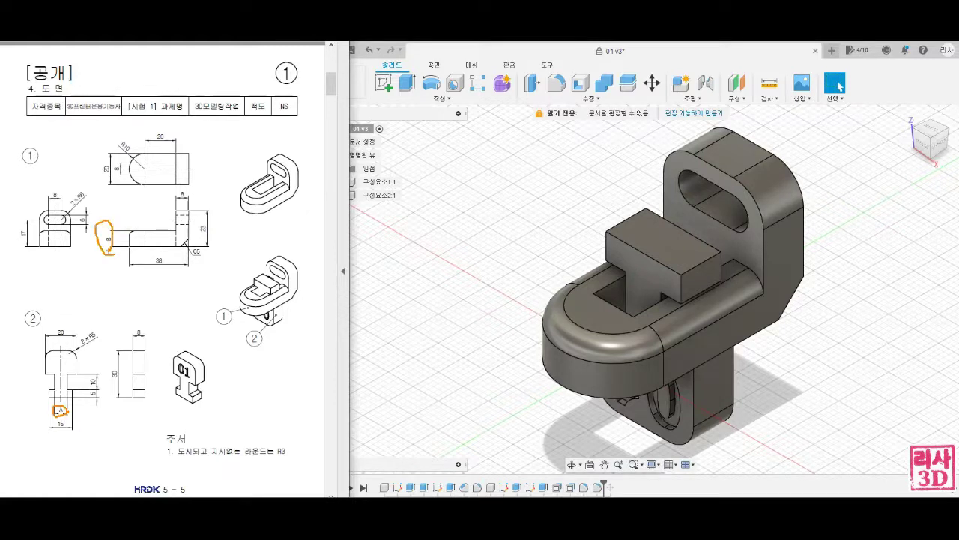
pyautogui.moveTo(288, 347)
pyautogui.mouseDown()
pyautogui.moveTo(228, 264)
pyautogui.moveTo(310, 329)
pyautogui.moveTo(289, 346)
pyautogui.mouseUp()
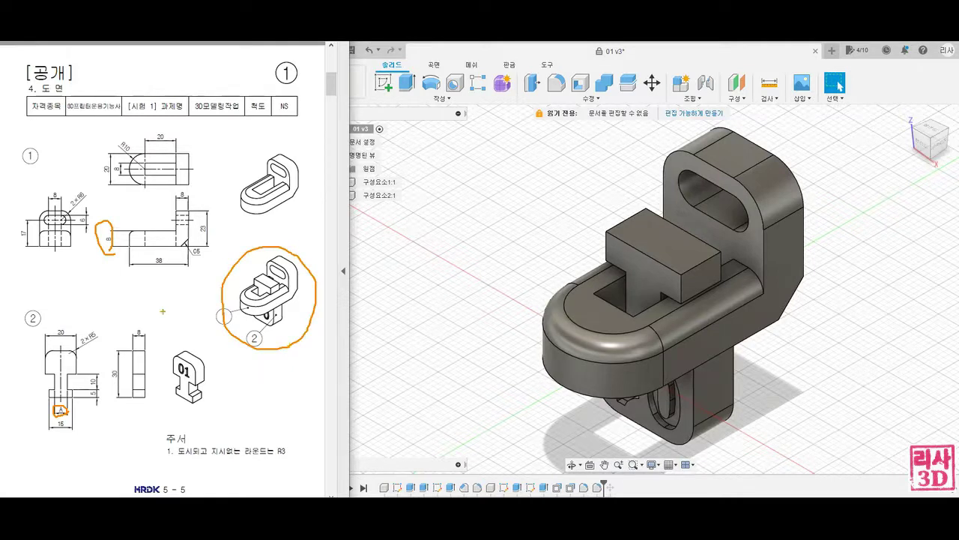
pyautogui.moveTo(107, 303); pyautogui.dragTo(135, 304)
pyautogui.press('Escape')
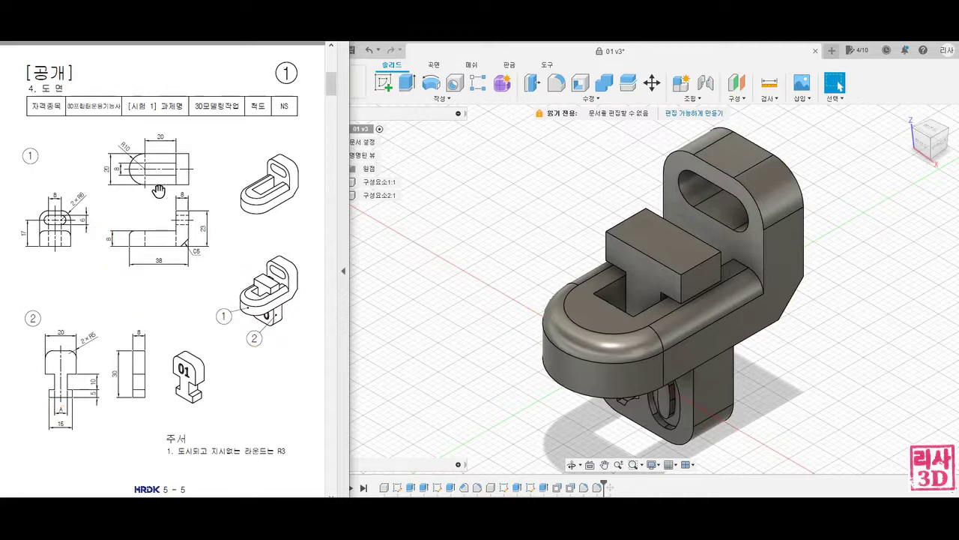
# Examine the isometric view of part 1 to identify the front, right and top directions and match the top direction to its orthographic view.
pyautogui.moveTo(276, 129)
pyautogui.mouseDown()
pyautogui.moveTo(276, 150)
pyautogui.moveTo(281, 145)
pyautogui.mouseUp()
pyautogui.moveTo(286, 132)
pyautogui.mouseDown()
pyautogui.moveTo(295, 131)
pyautogui.moveTo(290, 142)
pyautogui.mouseUp()
pyautogui.moveTo(237, 221)
pyautogui.mouseDown()
pyautogui.moveTo(247, 215)
pyautogui.moveTo(225, 248)
pyautogui.moveTo(235, 237)
pyautogui.mouseUp()
pyautogui.moveTo(277, 214)
pyautogui.mouseDown()
pyautogui.moveTo(291, 252)
pyautogui.moveTo(292, 244)
pyautogui.moveTo(301, 252)
pyautogui.mouseUp()
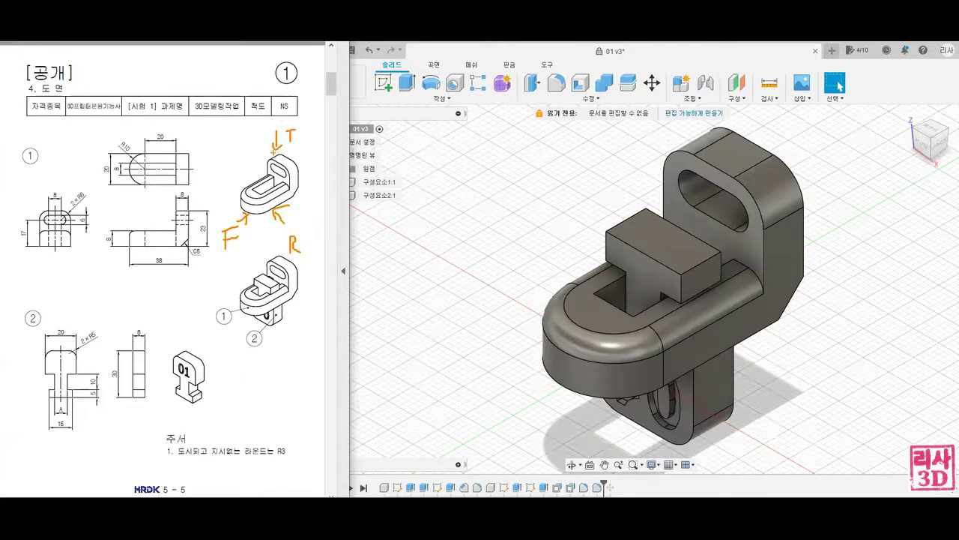
pyautogui.moveTo(137, 194)
pyautogui.mouseDown()
pyautogui.moveTo(120, 126)
pyautogui.moveTo(168, 201)
pyautogui.moveTo(155, 201)
pyautogui.mouseUp()
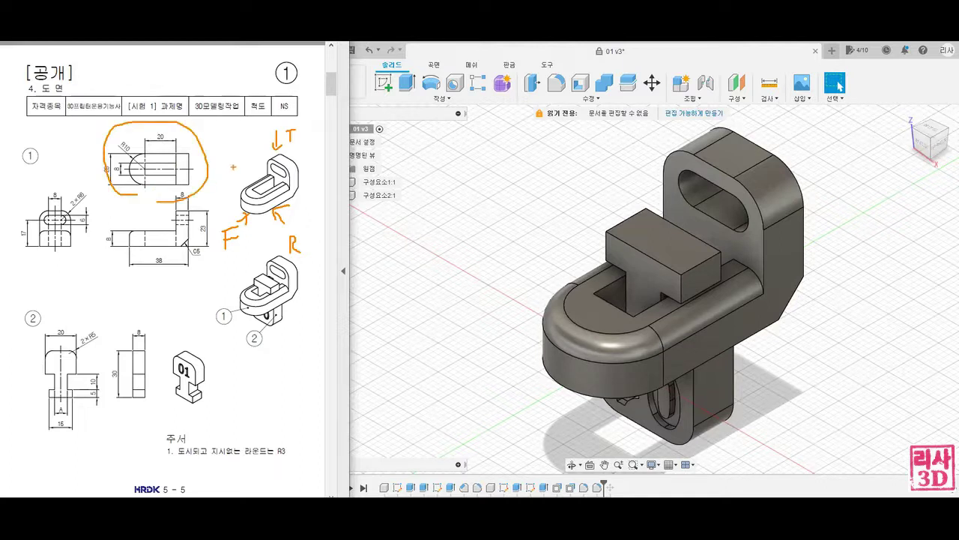
pyautogui.moveTo(235, 172); pyautogui.dragTo(213, 177)
pyautogui.press('Escape')
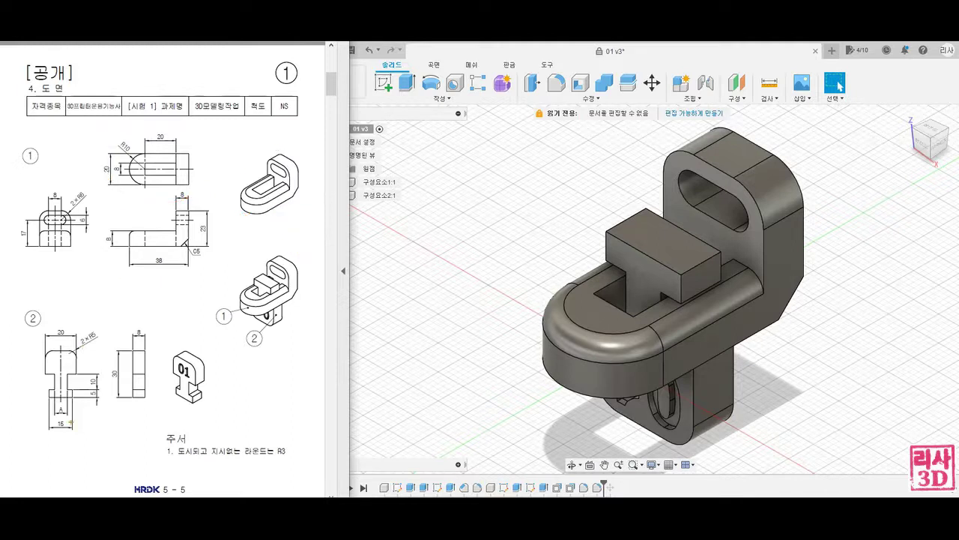
# Compare dimension A and the 10 mm neck of part 2 with the slot width and base thickness of part 1 in the drawing.
pyautogui.moveTo(67, 414)
pyautogui.mouseDown()
pyautogui.moveTo(48, 411)
pyautogui.moveTo(68, 410)
pyautogui.mouseUp()
pyautogui.moveTo(55, 378)
pyautogui.mouseDown()
pyautogui.moveTo(55, 392)
pyautogui.moveTo(68, 391)
pyautogui.mouseUp()
pyautogui.moveTo(267, 193); pyautogui.dragTo(260, 183)
pyautogui.moveTo(125, 177)
pyautogui.mouseDown()
pyautogui.moveTo(125, 163)
pyautogui.moveTo(126, 174)
pyautogui.mouseUp()
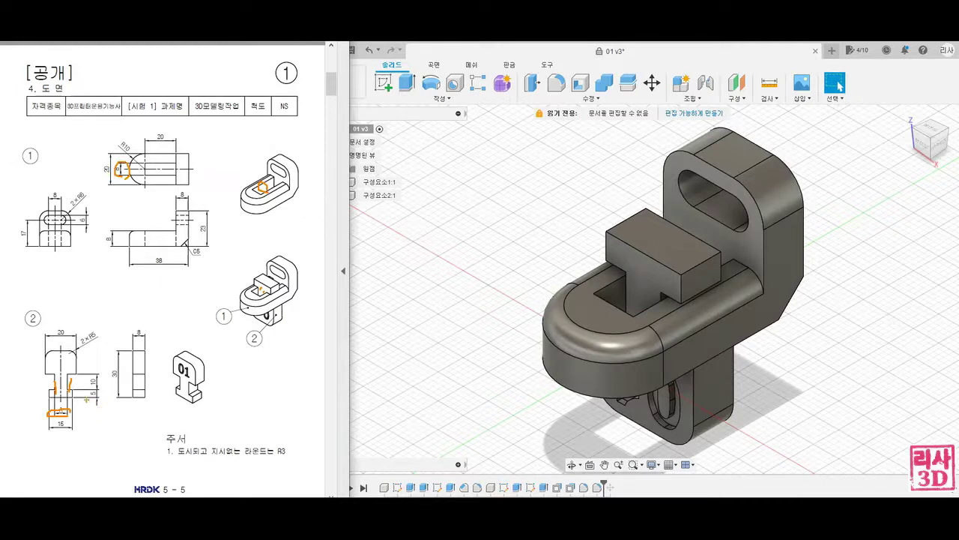
pyautogui.moveTo(86, 409)
pyautogui.mouseDown()
pyautogui.moveTo(87, 419)
pyautogui.moveTo(100, 411)
pyautogui.moveTo(98, 427)
pyautogui.mouseUp()
pyautogui.moveTo(110, 251)
pyautogui.mouseDown()
pyautogui.moveTo(97, 242)
pyautogui.moveTo(111, 228)
pyautogui.moveTo(112, 249)
pyautogui.mouseUp()
pyautogui.moveTo(259, 289); pyautogui.dragTo(241, 301)
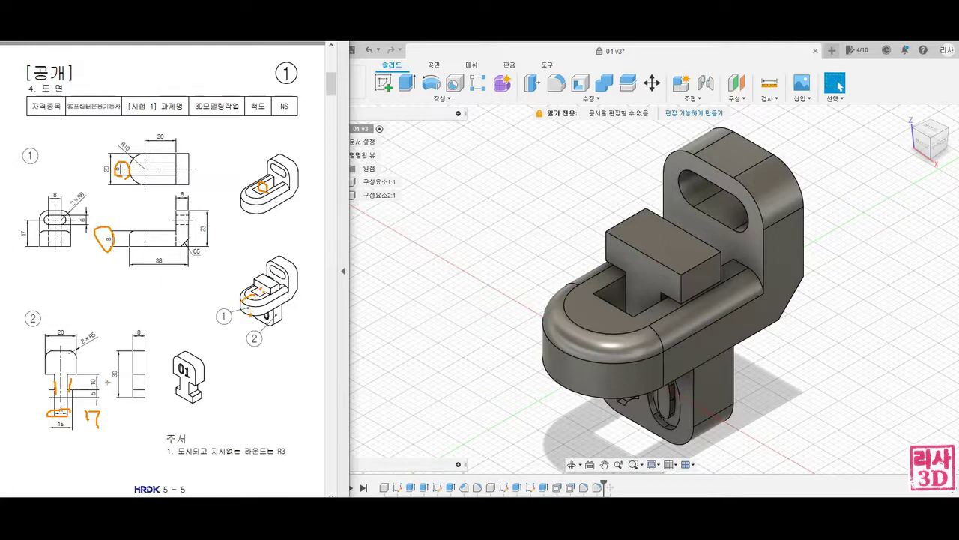
pyautogui.moveTo(96, 387)
pyautogui.mouseDown()
pyautogui.moveTo(97, 370)
pyautogui.moveTo(100, 383)
pyautogui.mouseUp()
pyautogui.moveTo(109, 252); pyautogui.dragTo(107, 273)
pyautogui.press('Escape')
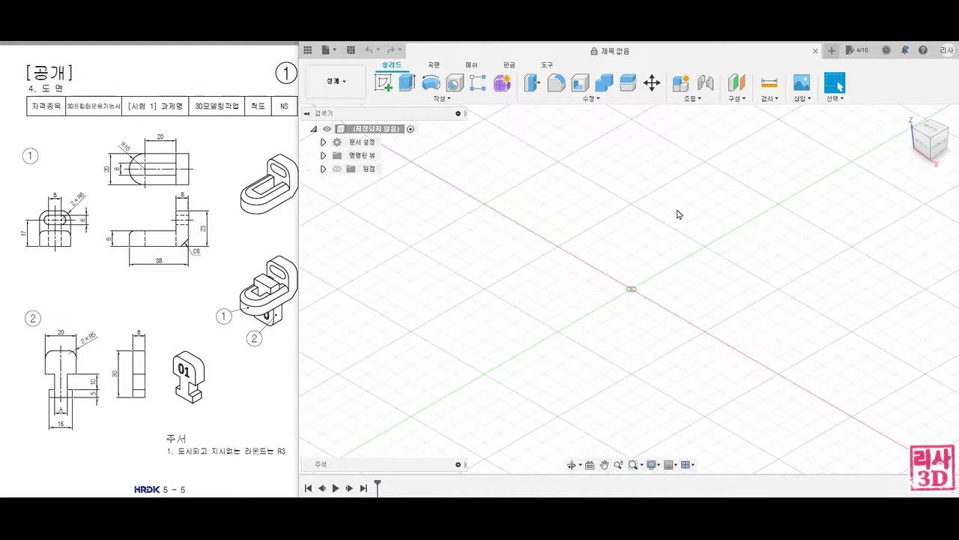
# Create a new internal standard component named 구성요소1 under the root and make it active.
pyautogui.rightClick(387, 133)
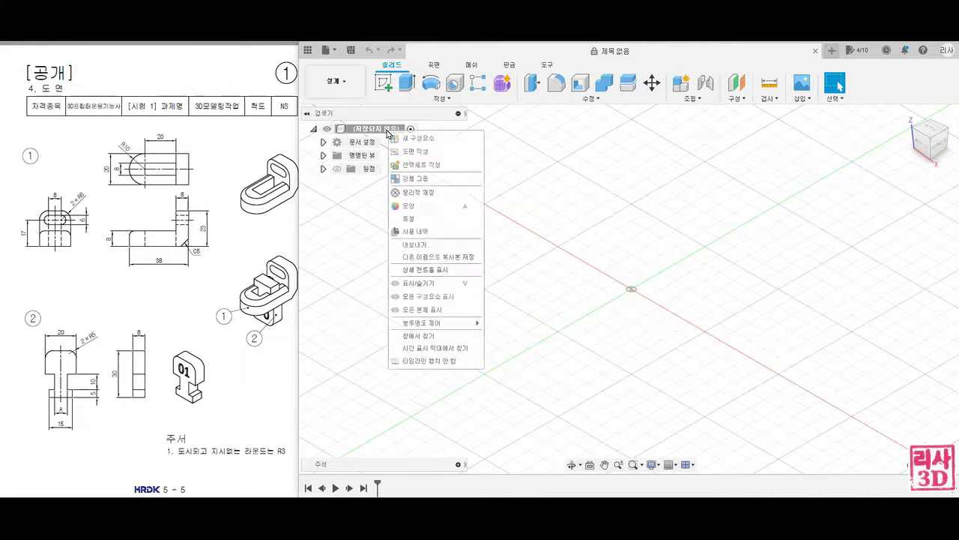
pyautogui.click(412, 139)
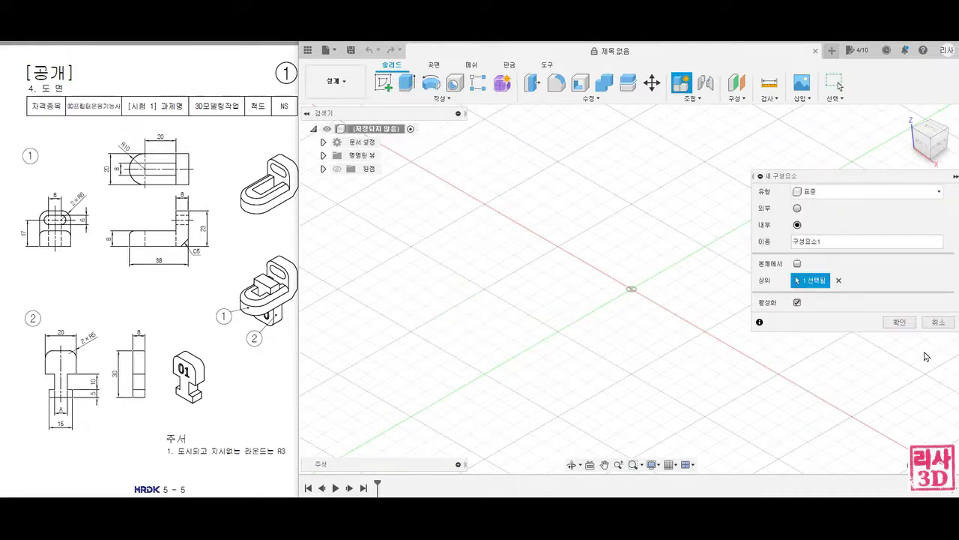
pyautogui.click(899, 323)
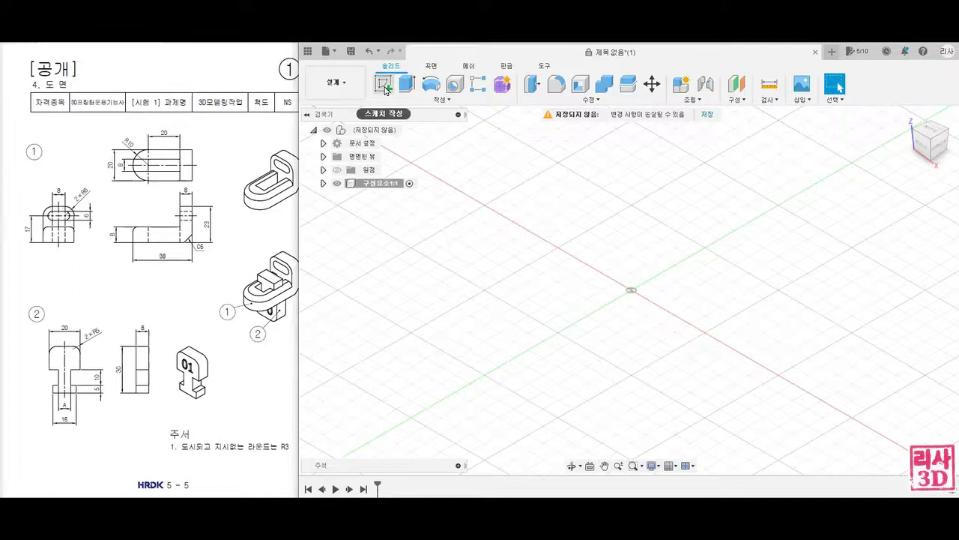
# Start a sketch on the top (XY) plane in the new component, oriented like the drawing's top view.
pyautogui.click(384, 84)
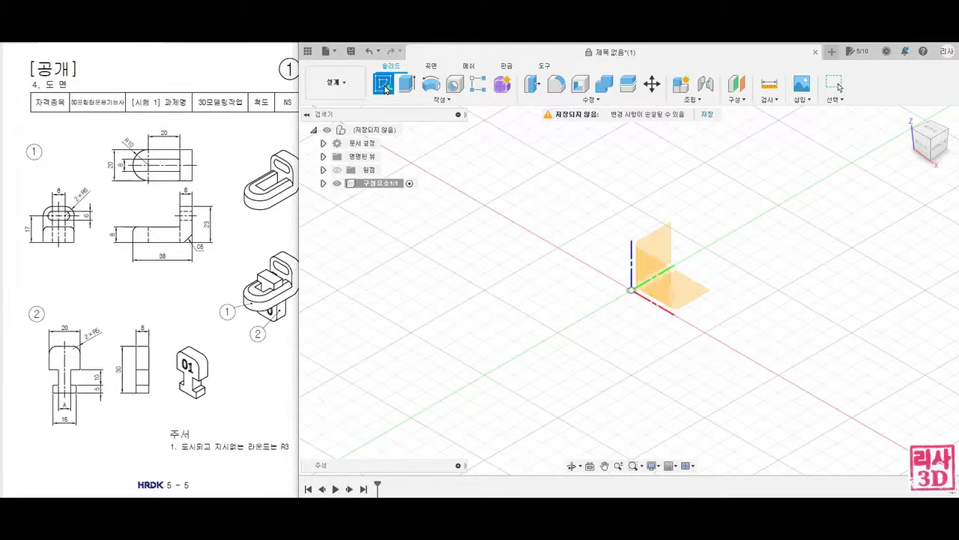
pyautogui.click(929, 139)
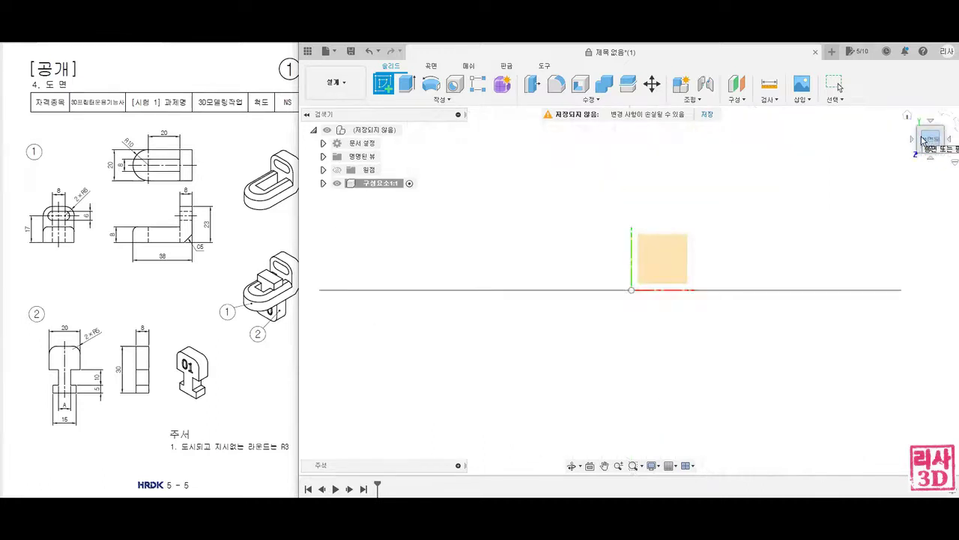
pyautogui.click(861, 155)
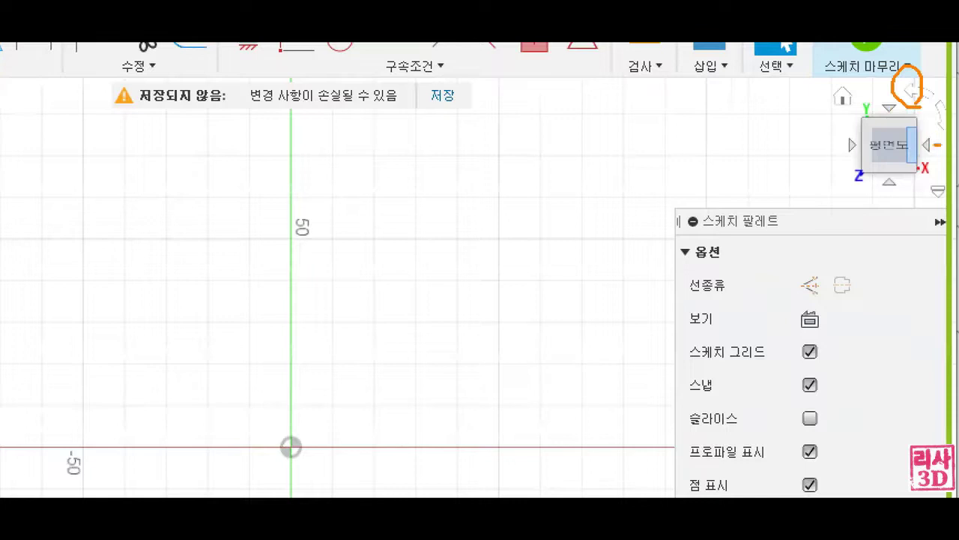
pyautogui.moveTo(937, 145)
pyautogui.mouseDown()
pyautogui.moveTo(941, 120)
pyautogui.moveTo(930, 152)
pyautogui.mouseUp()
pyautogui.moveTo(865, 173)
pyautogui.mouseDown()
pyautogui.moveTo(822, 145)
pyautogui.moveTo(796, 158)
pyautogui.moveTo(843, 152)
pyautogui.mouseUp()
pyautogui.moveTo(934, 120); pyautogui.dragTo(931, 143)
pyautogui.press('Escape')
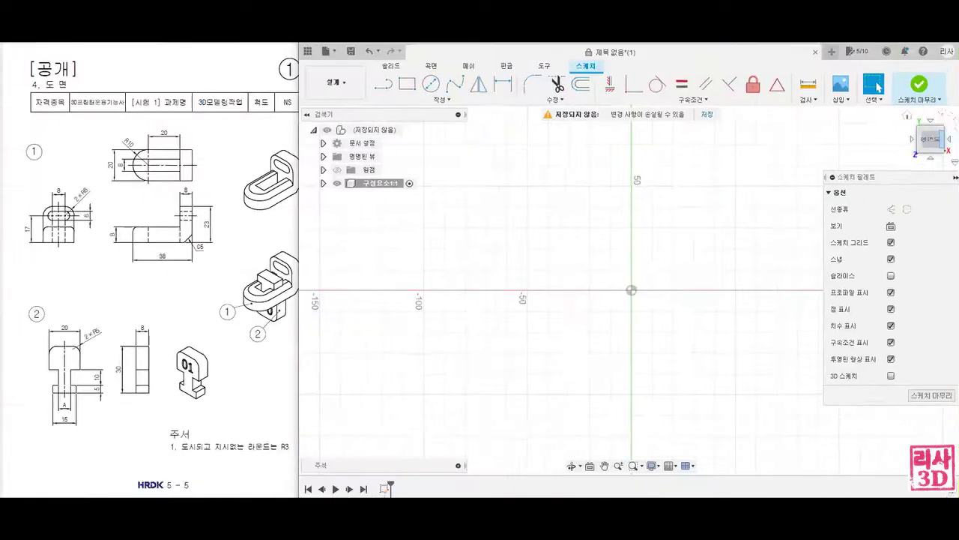
pyautogui.click(955, 122)
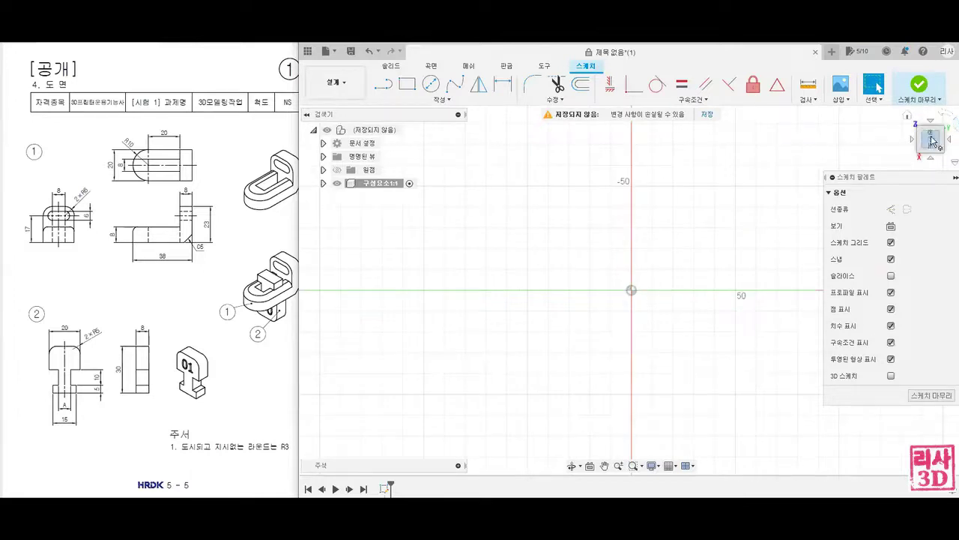
# Examine the top view of part 1 to match its orientation and the slot's centre with the sketch origin.
pyautogui.moveTo(171, 188); pyautogui.dragTo(130, 167)
pyautogui.moveTo(232, 148)
pyautogui.mouseDown()
pyautogui.moveTo(233, 197)
pyautogui.moveTo(193, 174)
pyautogui.mouseUp()
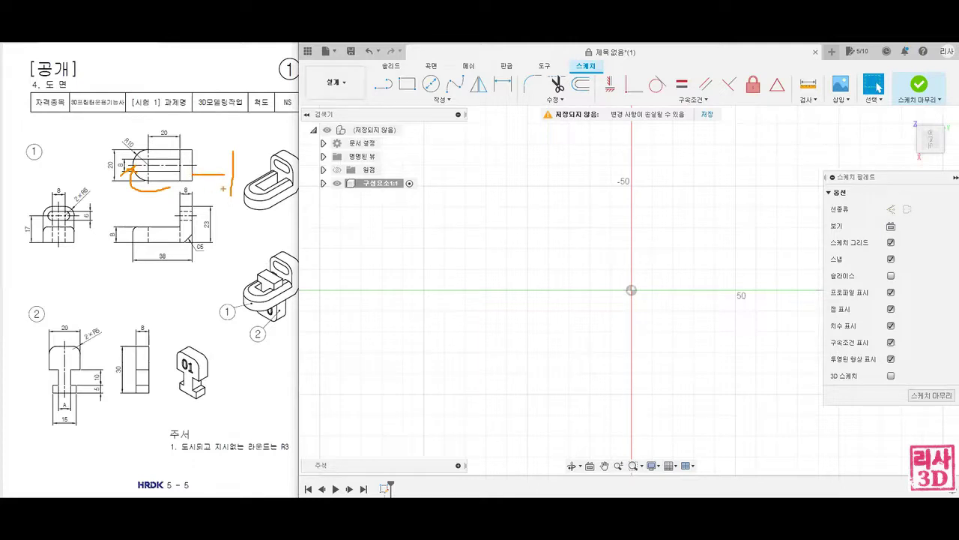
pyautogui.moveTo(922, 163)
pyautogui.mouseDown()
pyautogui.moveTo(942, 138)
pyautogui.moveTo(920, 173)
pyautogui.mouseUp()
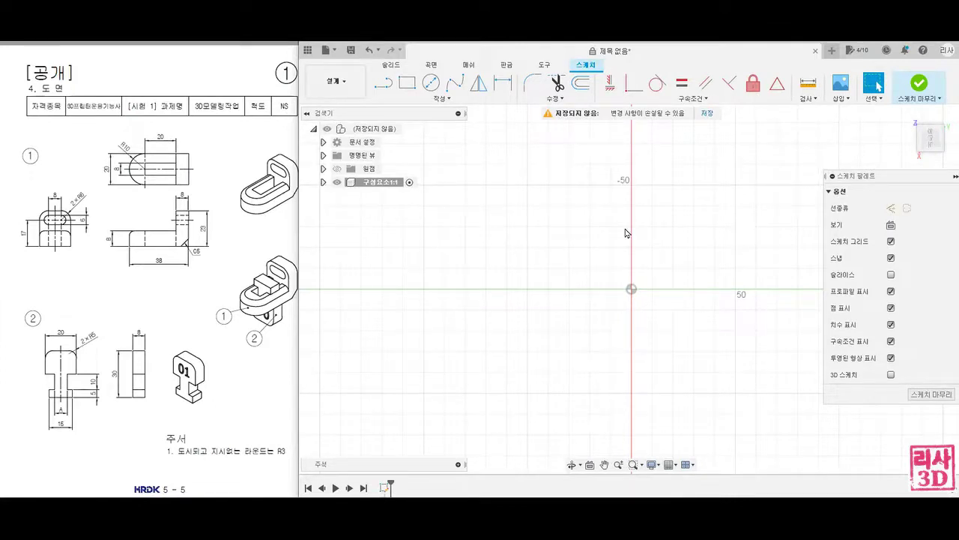
pyautogui.moveTo(626, 233)
pyautogui.mouseDown(button='middle')
pyautogui.moveTo(505, 287)
pyautogui.moveTo(543, 262)
pyautogui.mouseUp(button='middle')
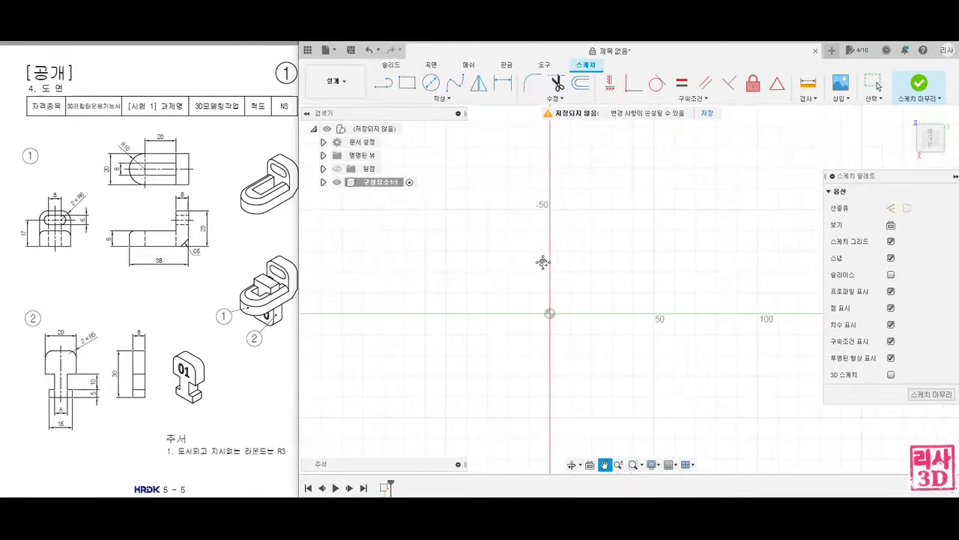
pyautogui.scroll(5, 564, 287)
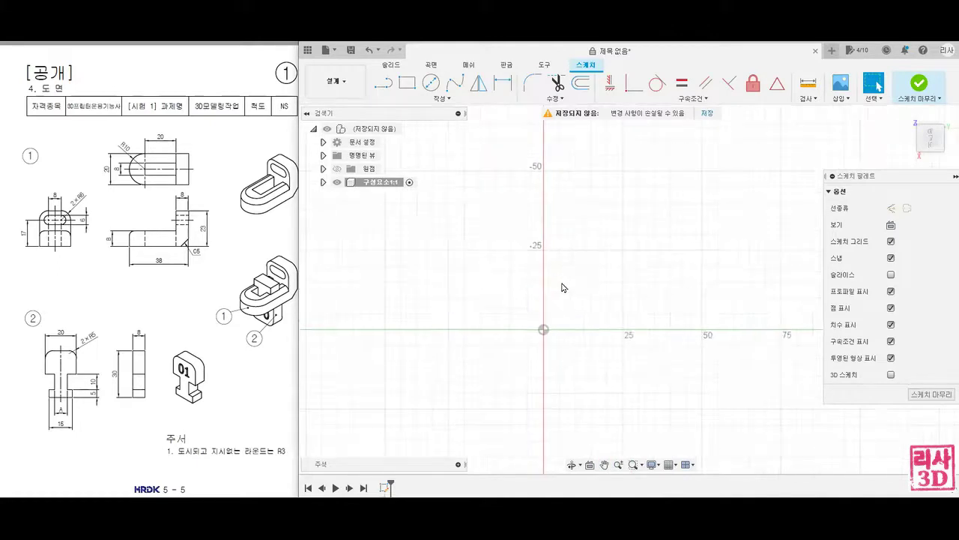
pyautogui.scroll(-3, 563, 287)
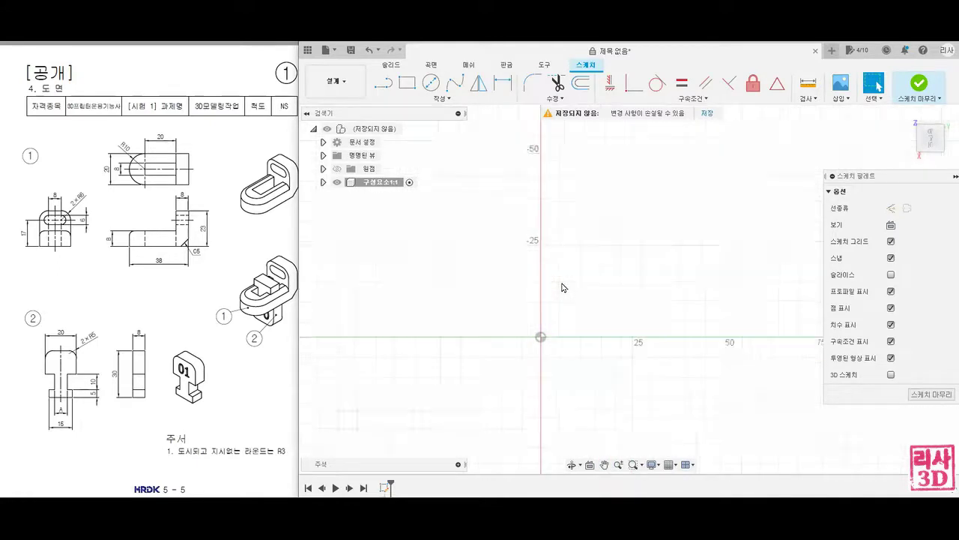
pyautogui.scroll(3, 563, 319)
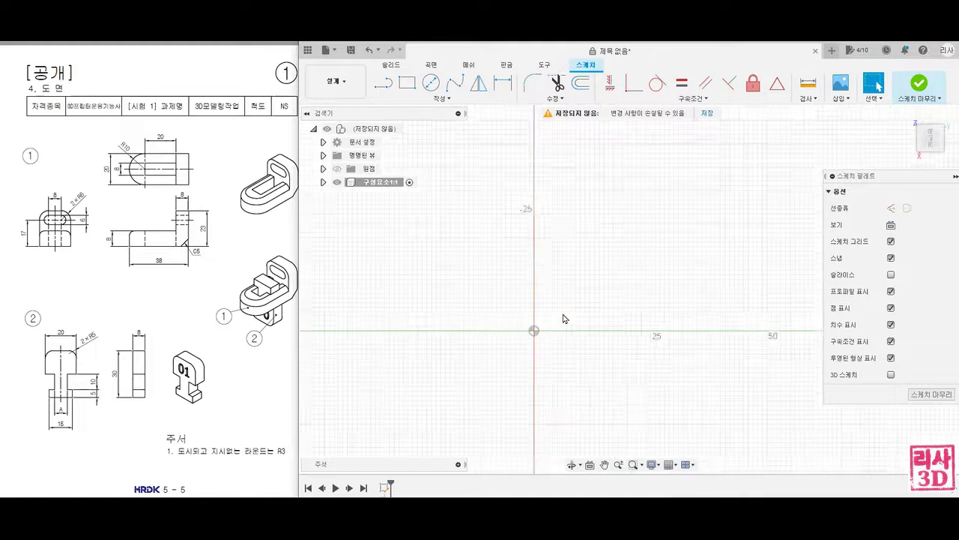
pyautogui.press('l')
pyautogui.moveTo(567, 335)
pyautogui.mouseDown()
pyautogui.moveTo(579, 310)
pyautogui.moveTo(574, 330)
pyautogui.moveTo(577, 321)
pyautogui.mouseUp()
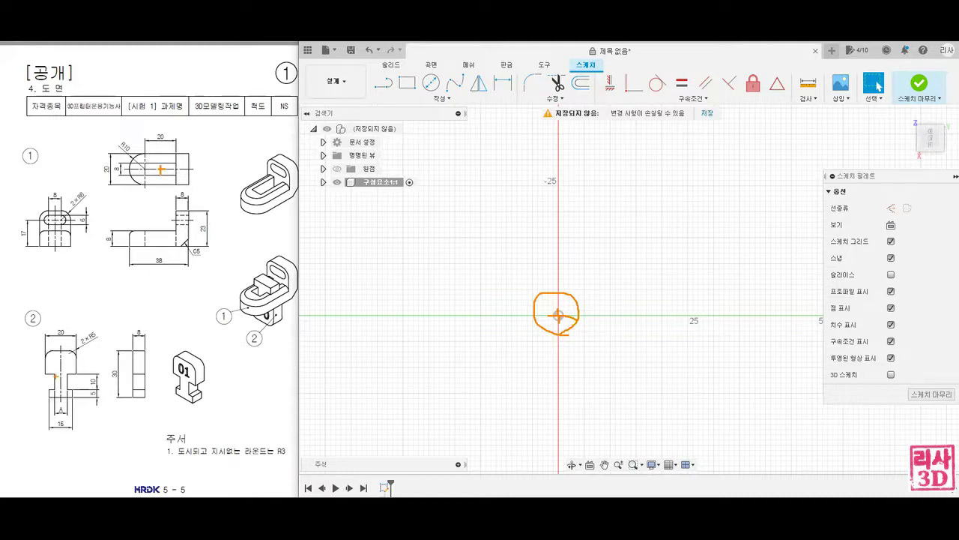
pyautogui.moveTo(57, 372); pyautogui.dragTo(69, 372)
pyautogui.moveTo(144, 163)
pyautogui.mouseDown()
pyautogui.moveTo(146, 173)
pyautogui.moveTo(171, 164)
pyautogui.moveTo(153, 162)
pyautogui.mouseUp()
# Draw a centre rectangle on the sketch origin, 20 mm wide and 8 mm high, for the slot.
pyautogui.click(439, 98)
pyautogui.click(420, 123)
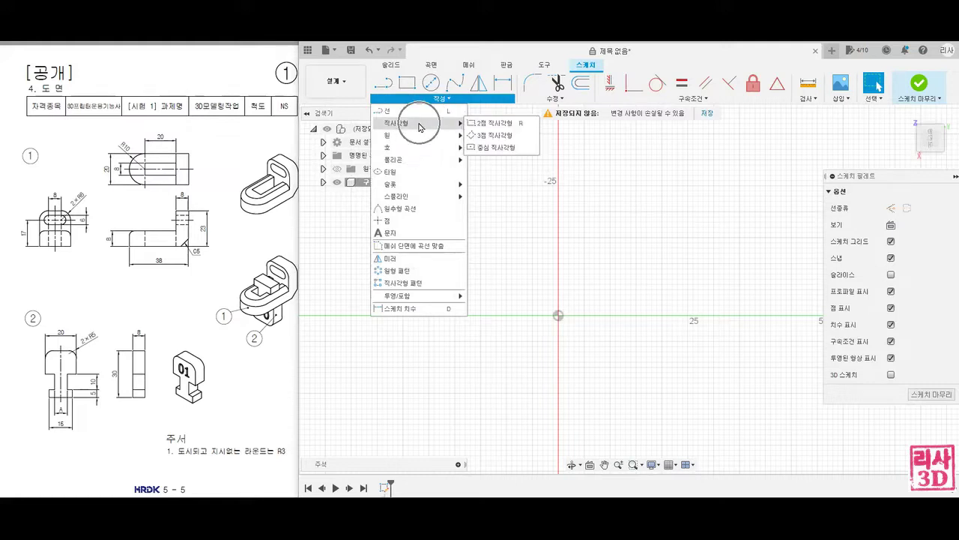
pyautogui.click(477, 148)
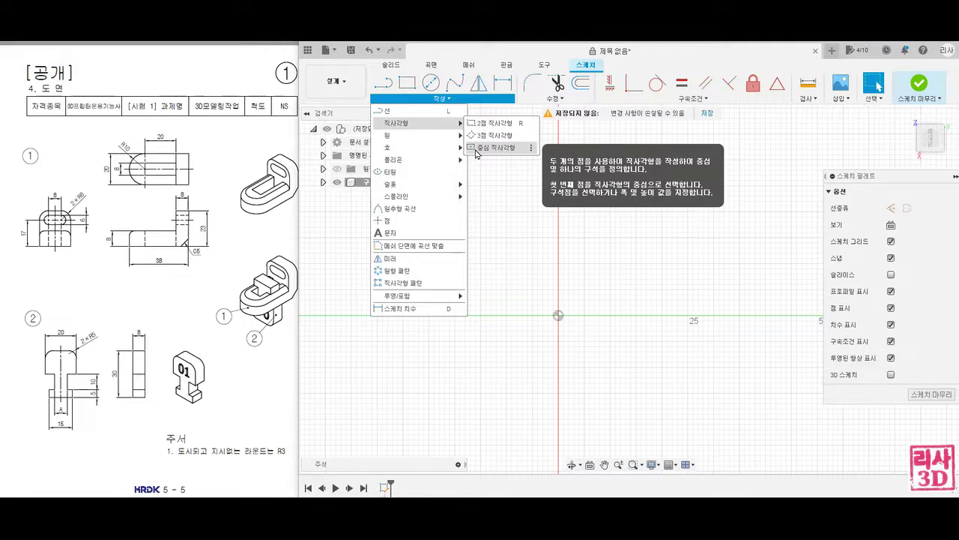
pyautogui.click(477, 149)
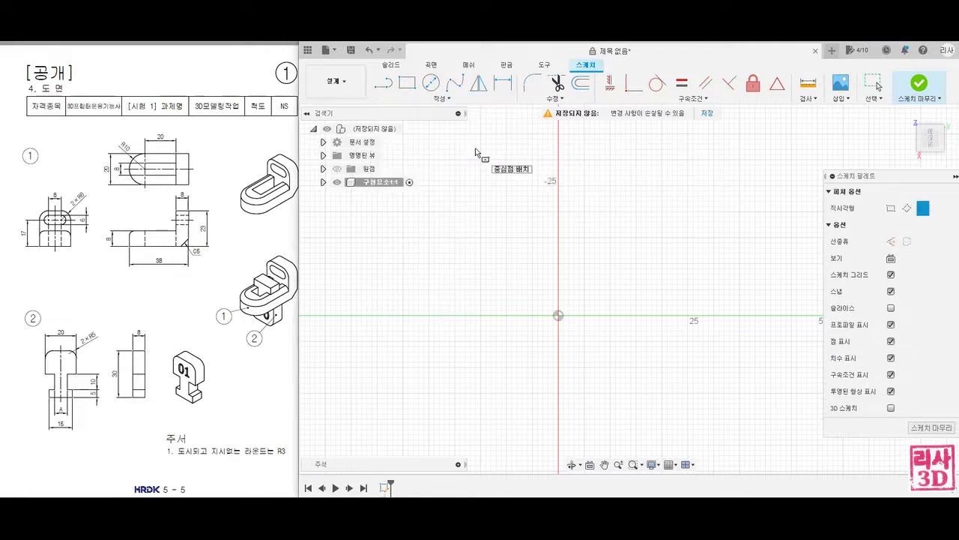
pyautogui.click(559, 317)
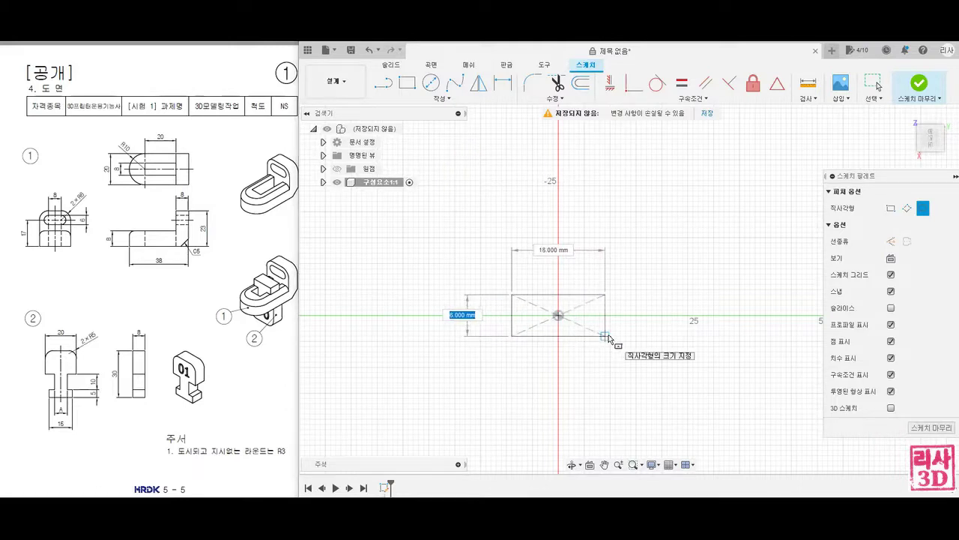
pyautogui.write('8')
pyautogui.press('Tab')
pyautogui.write('2')
pyautogui.press('Return')
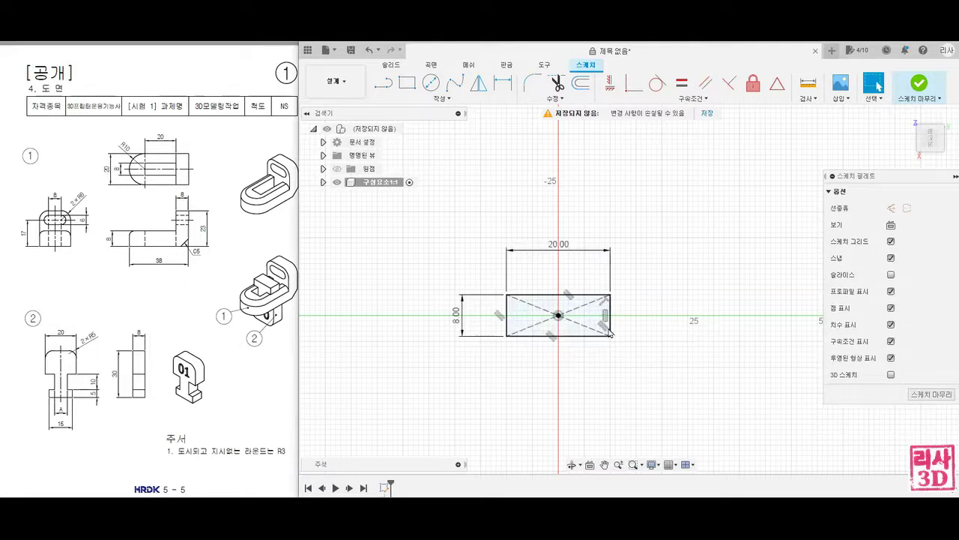
# Move the slot rectangle's width and height dimensions closer to its edges.
pyautogui.scroll(3, 612, 321)
pyautogui.moveTo(611, 321); pyautogui.dragTo(661, 332, button='middle')
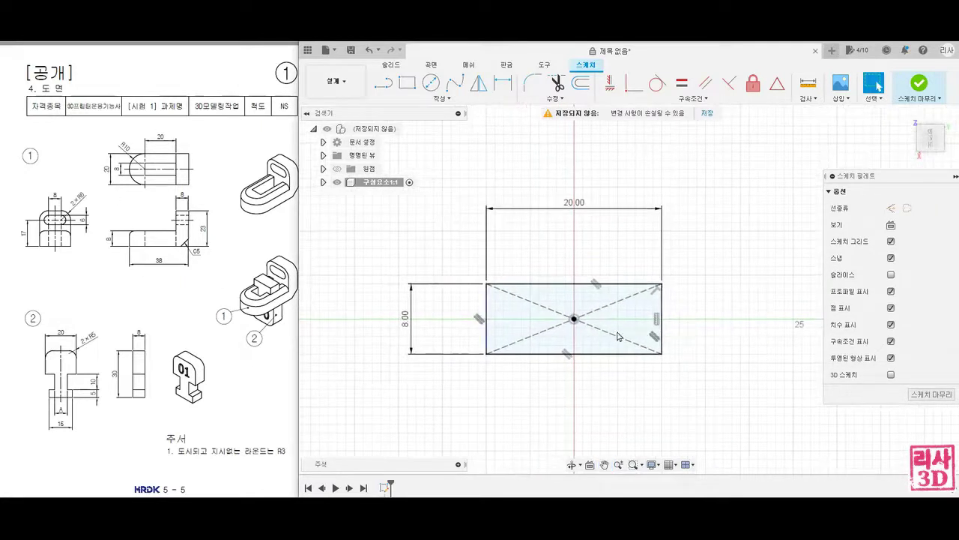
pyautogui.moveTo(572, 213); pyautogui.dragTo(574, 264)
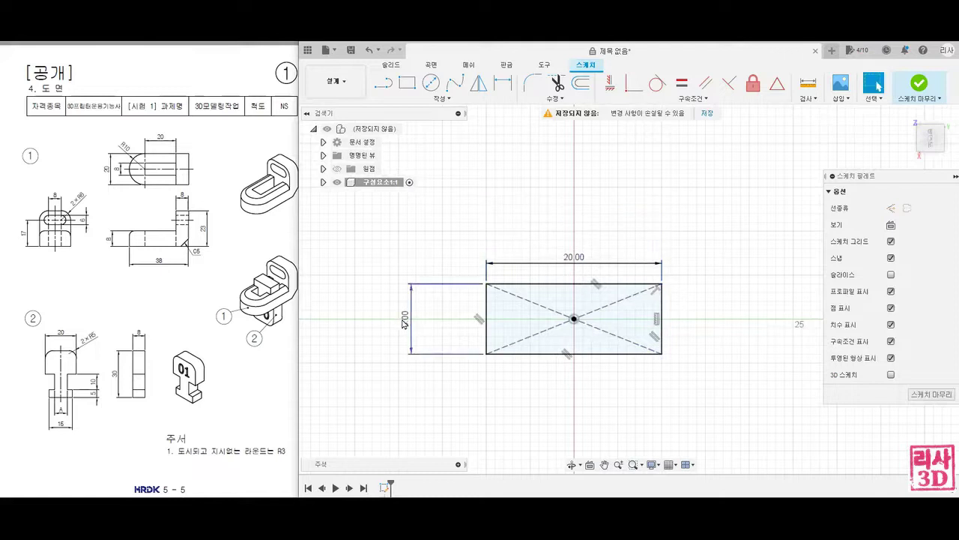
pyautogui.moveTo(404, 323); pyautogui.dragTo(460, 324)
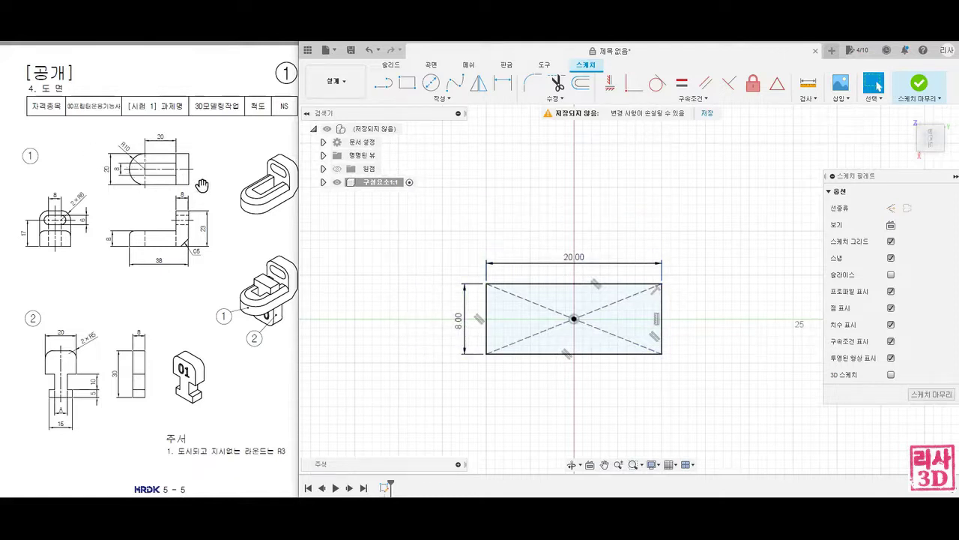
# Sketch a closed outline around the slot rectangle from three lines and a rounded arc closing the end opposite the straight edge.
pyautogui.click(383, 83)
pyautogui.click(487, 223)
pyautogui.click(705, 222)
pyautogui.click(712, 378)
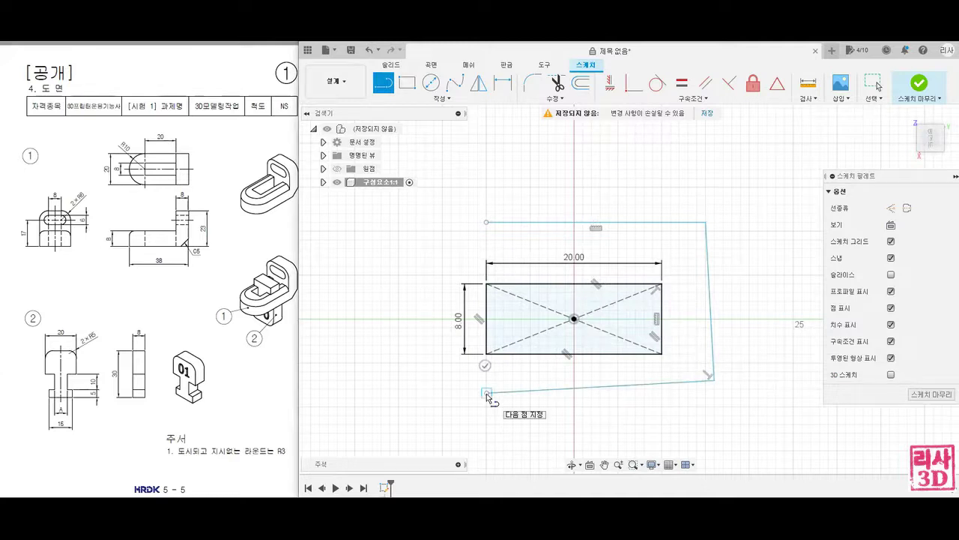
pyautogui.click(486, 392)
pyautogui.moveTo(486, 392); pyautogui.dragTo(489, 223)
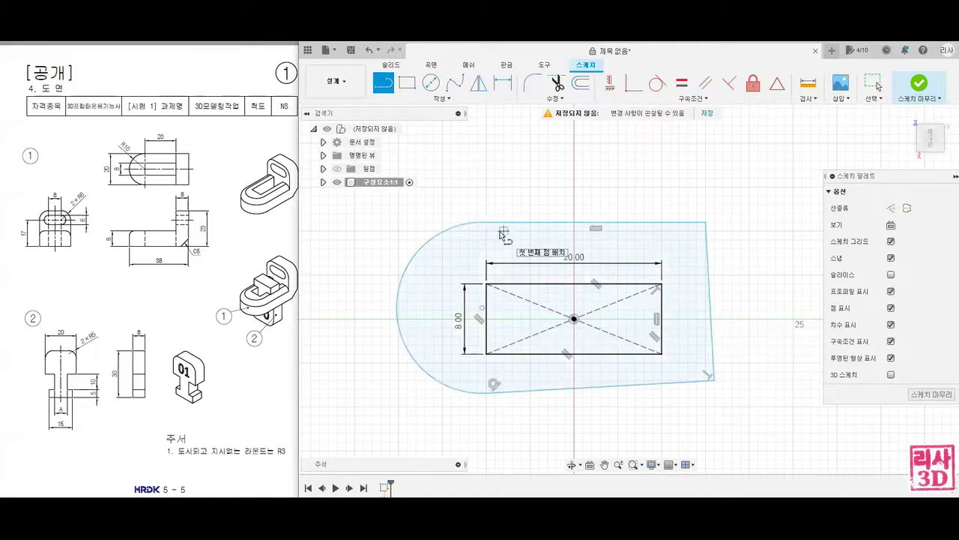
# Constrain the outline's straight end edge to be vertical and make the rounded arc tangent to both long edges.
pyautogui.click(610, 84)
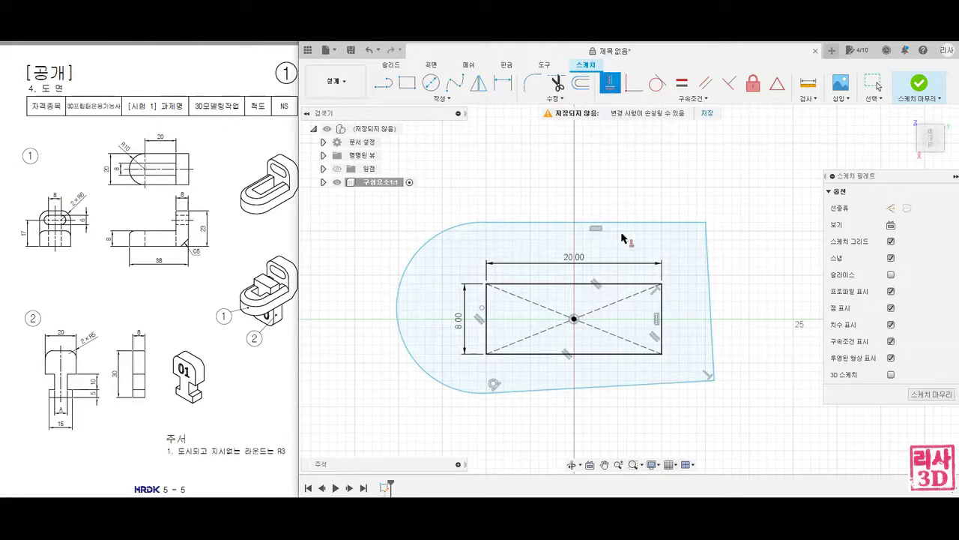
pyautogui.click(709, 268)
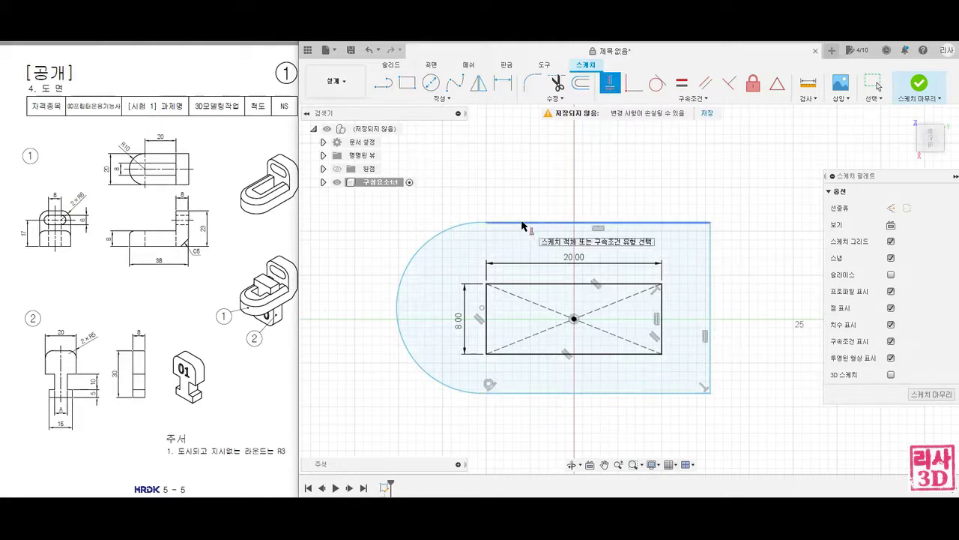
pyautogui.click(661, 87)
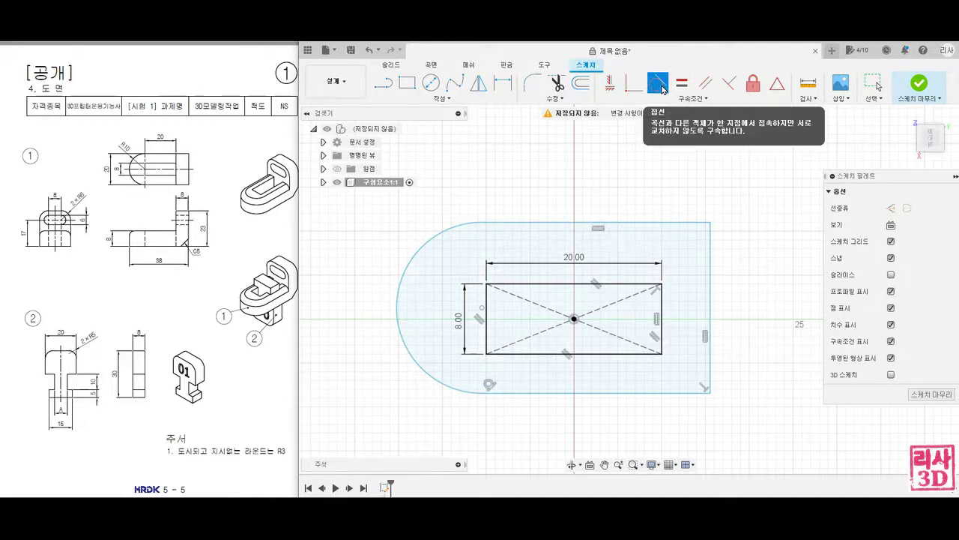
pyautogui.click(470, 391)
pyautogui.click(483, 390)
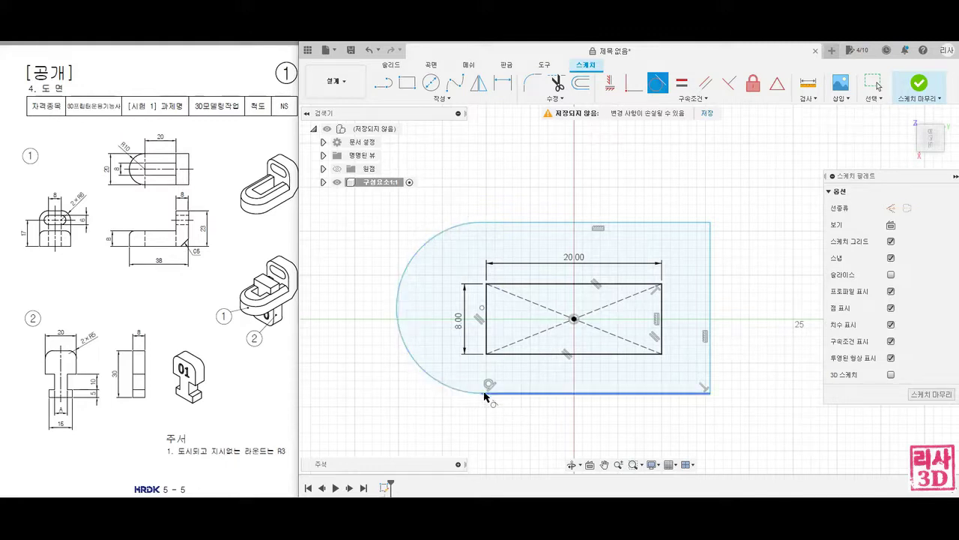
pyautogui.click(462, 224)
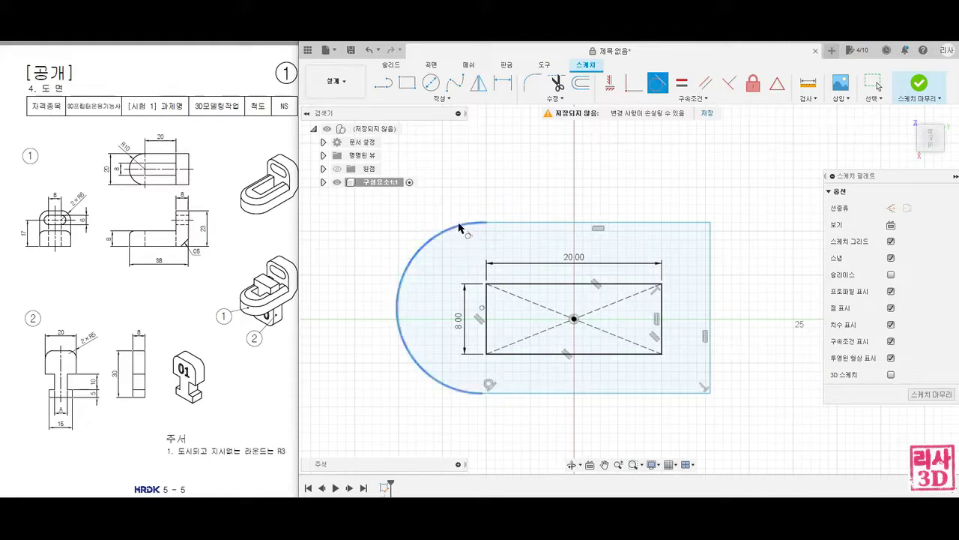
pyautogui.click(502, 224)
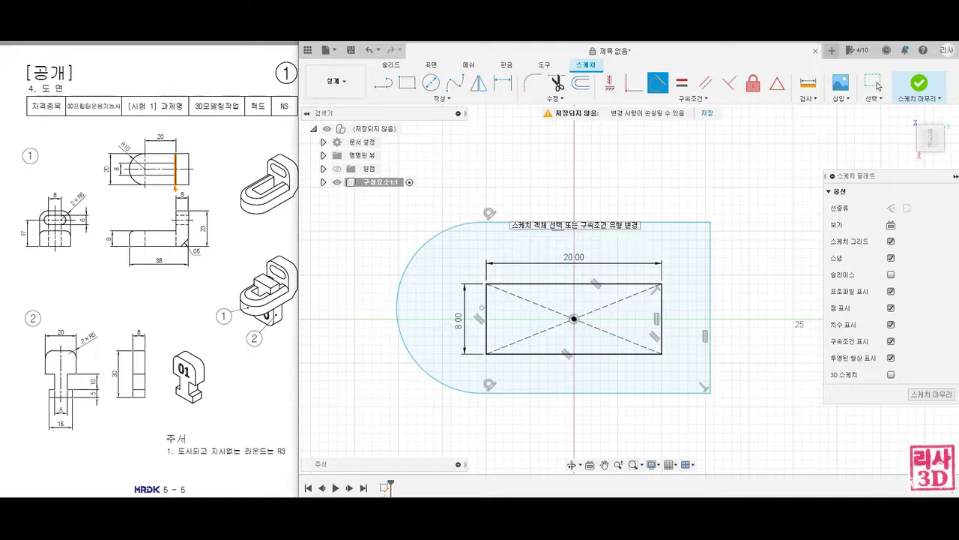
# Draw two vertical lines from the slot's corners at the straight end out to the outline's long edges.
pyautogui.click(383, 84)
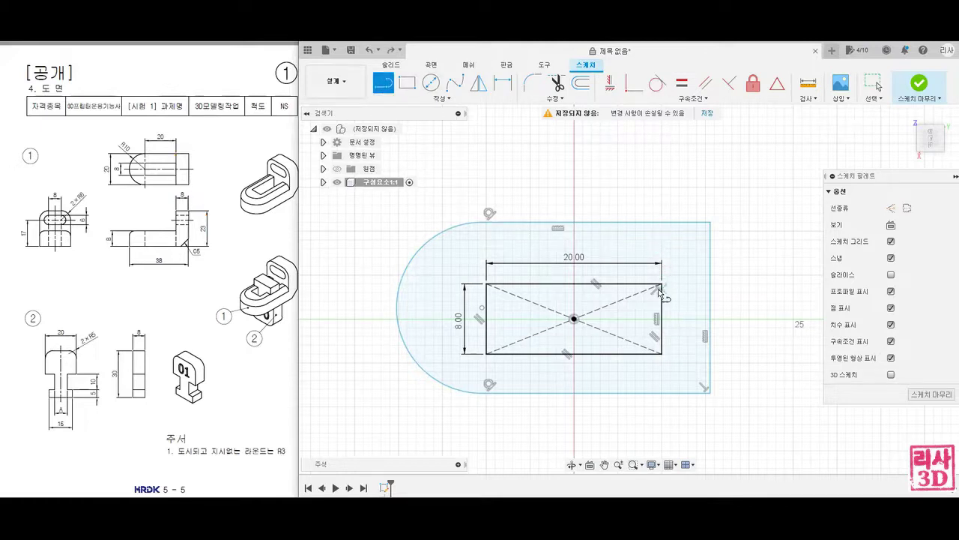
pyautogui.moveTo(661, 287); pyautogui.dragTo(661, 223)
pyautogui.click(661, 222)
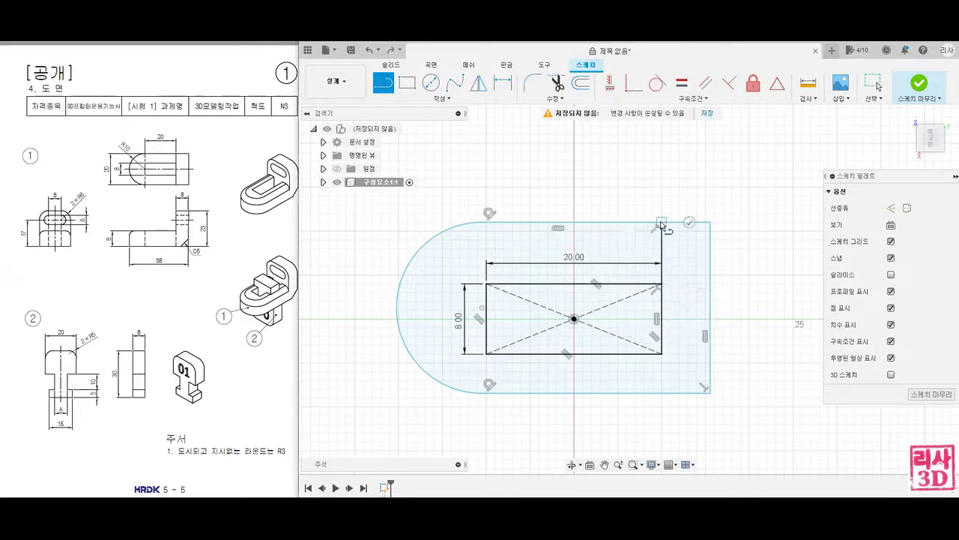
pyautogui.click(661, 353)
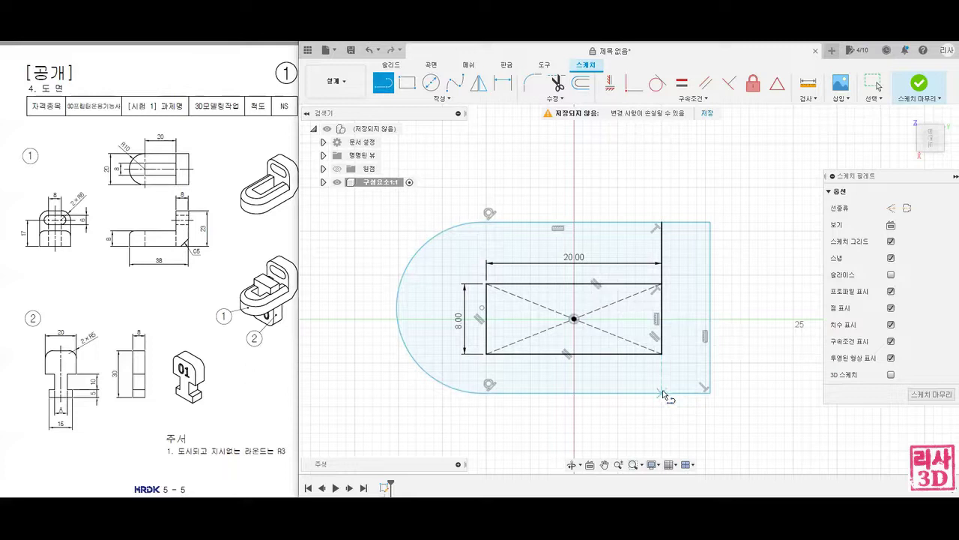
pyautogui.moveTo(662, 355); pyautogui.dragTo(662, 394)
pyautogui.scroll(3, 661, 395)
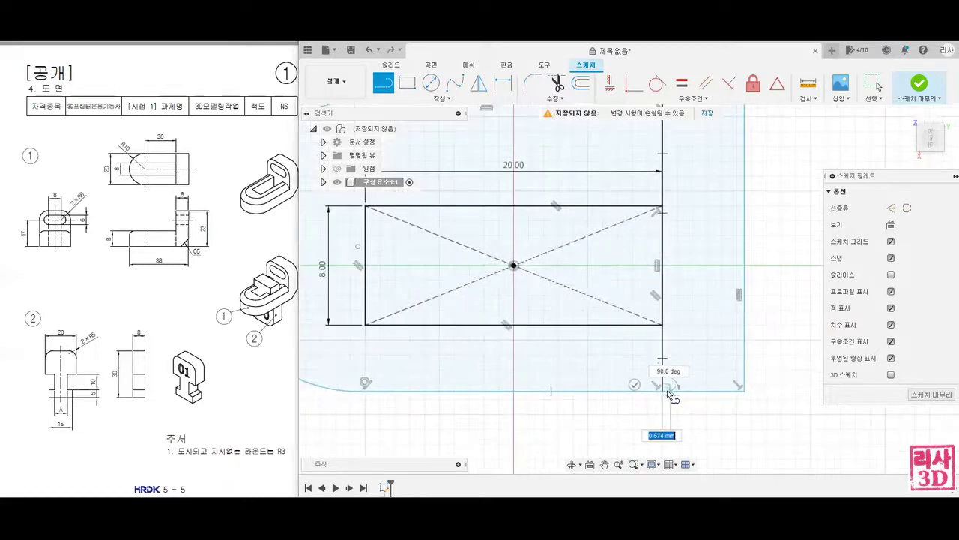
pyautogui.press('Escape')
# Align the rounded arc's centre point horizontally with the sketch origin.
pyautogui.scroll(-5, 663, 405)
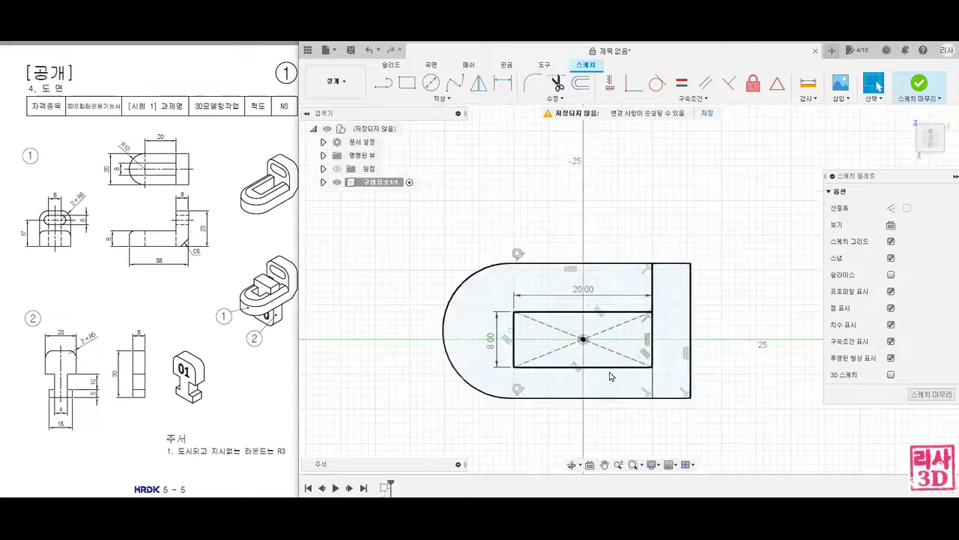
pyautogui.moveTo(441, 277); pyautogui.dragTo(478, 234, button='middle')
pyautogui.scroll(3, 471, 255)
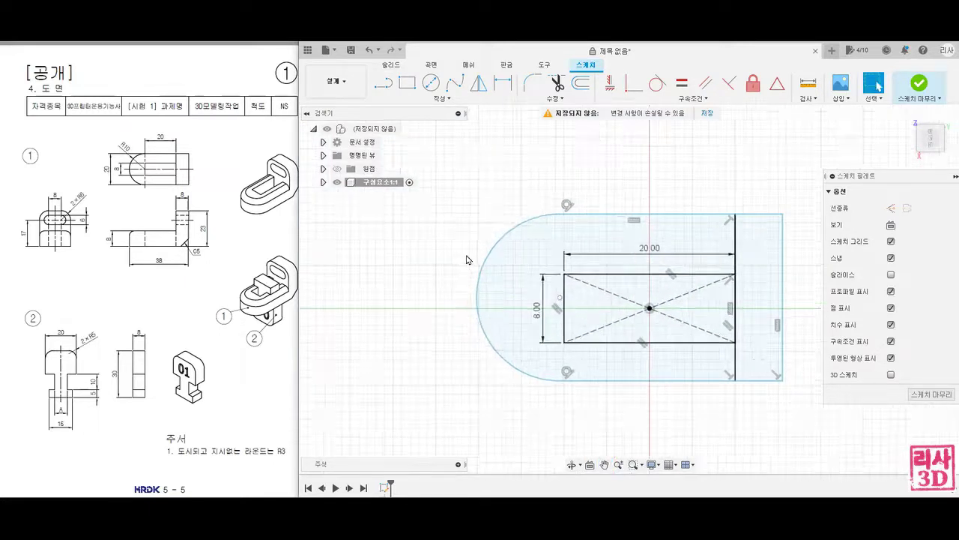
pyautogui.moveTo(424, 273); pyautogui.dragTo(376, 269, button='middle')
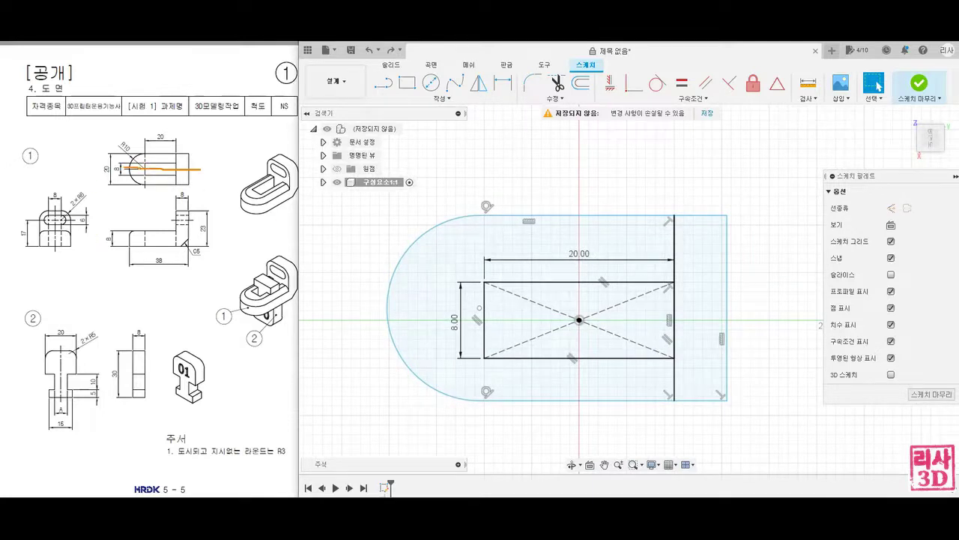
pyautogui.click(609, 84)
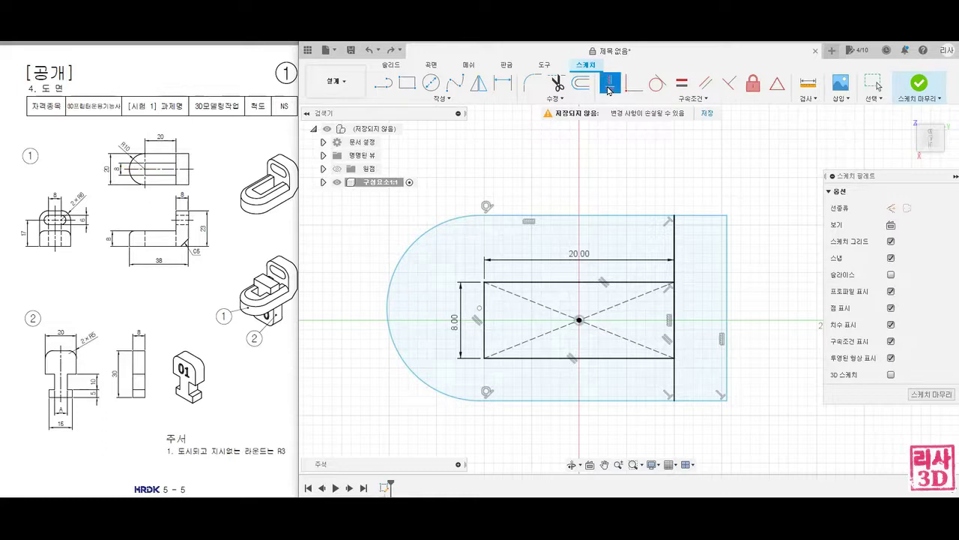
pyautogui.click(579, 320)
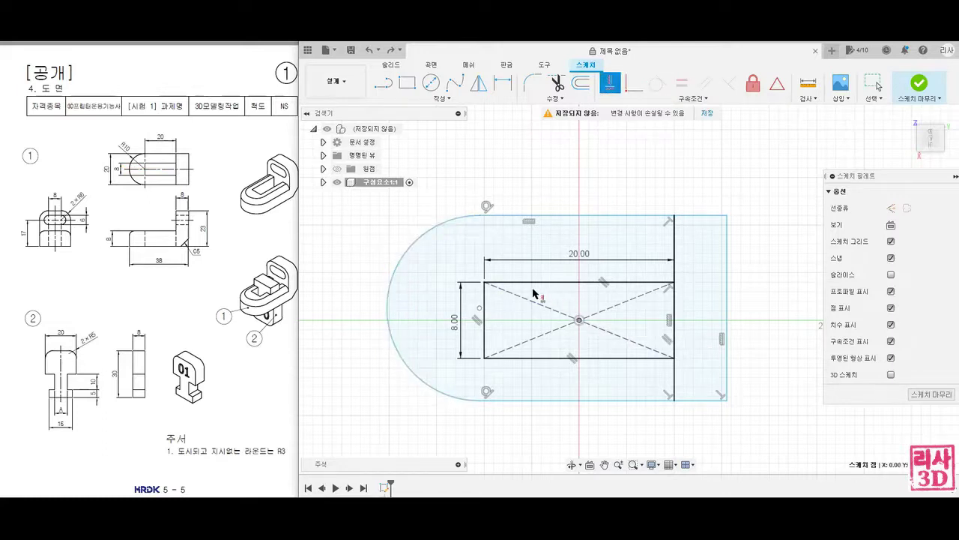
pyautogui.click(479, 310)
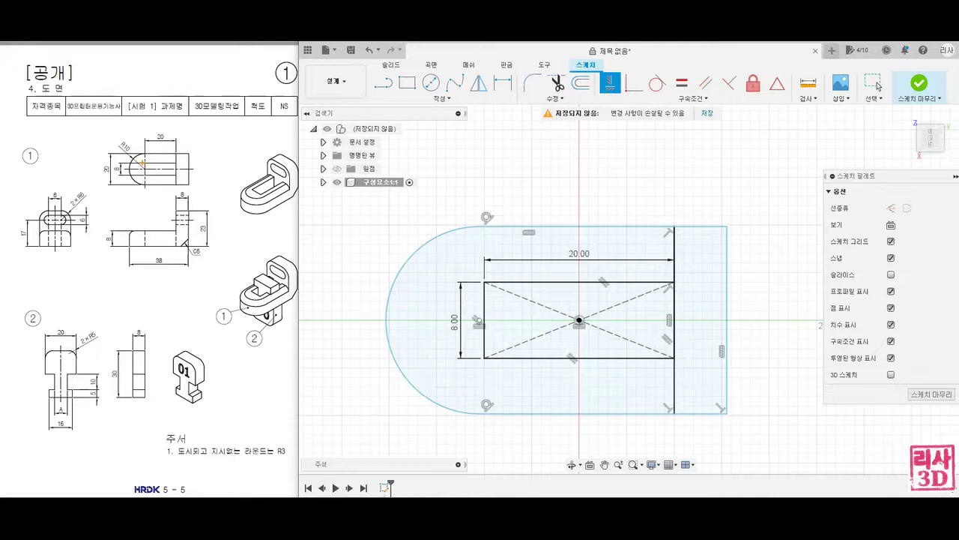
# Make the arc's centre point coincident with the slot rectangle's short edge facing the rounded end.
pyautogui.click(630, 88)
pyautogui.scroll(5, 517, 285)
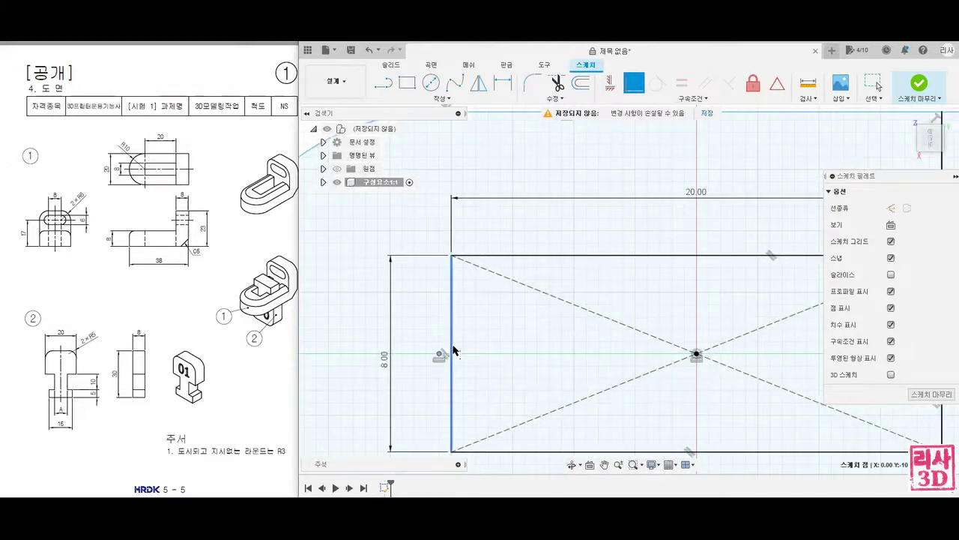
pyautogui.click(452, 352)
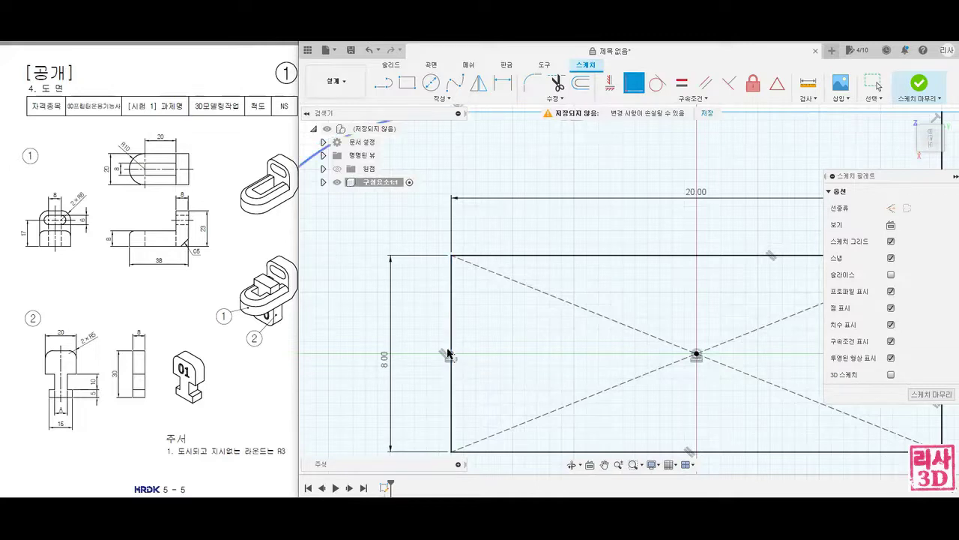
pyautogui.press('Escape')
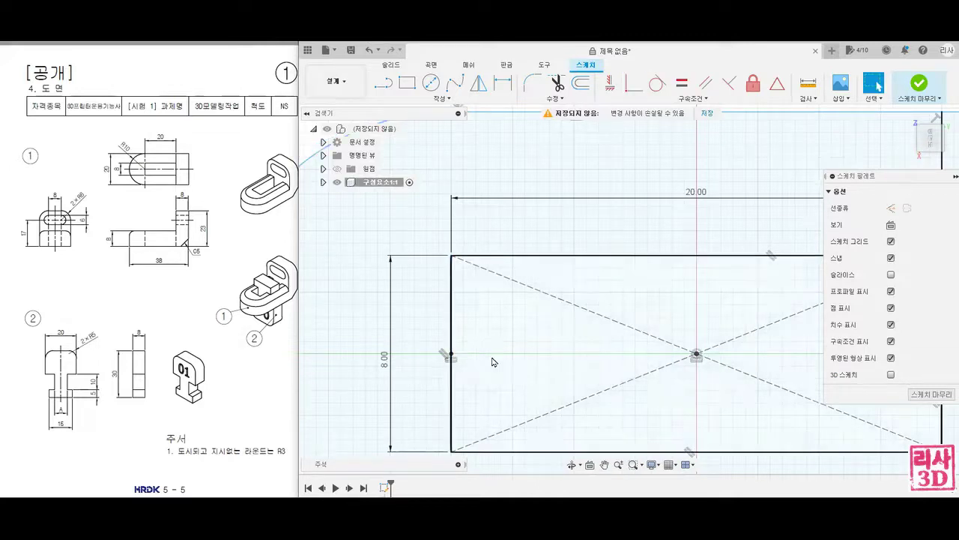
# Dimension the outline's rounded end with a radius of 10 mm.
pyautogui.scroll(-5, 499, 357)
pyautogui.scroll(-1, 507, 354)
pyautogui.moveTo(517, 245); pyautogui.dragTo(514, 217, button='middle')
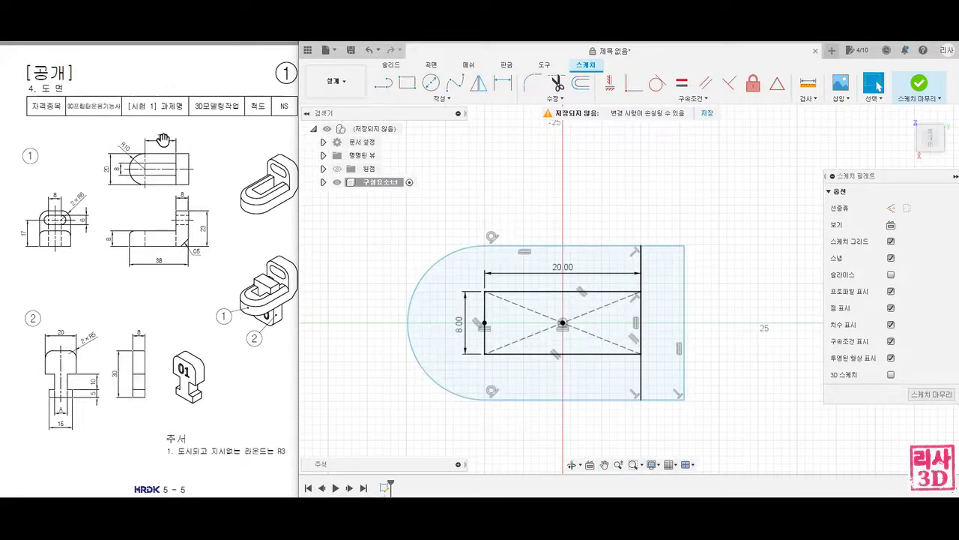
pyautogui.click(506, 84)
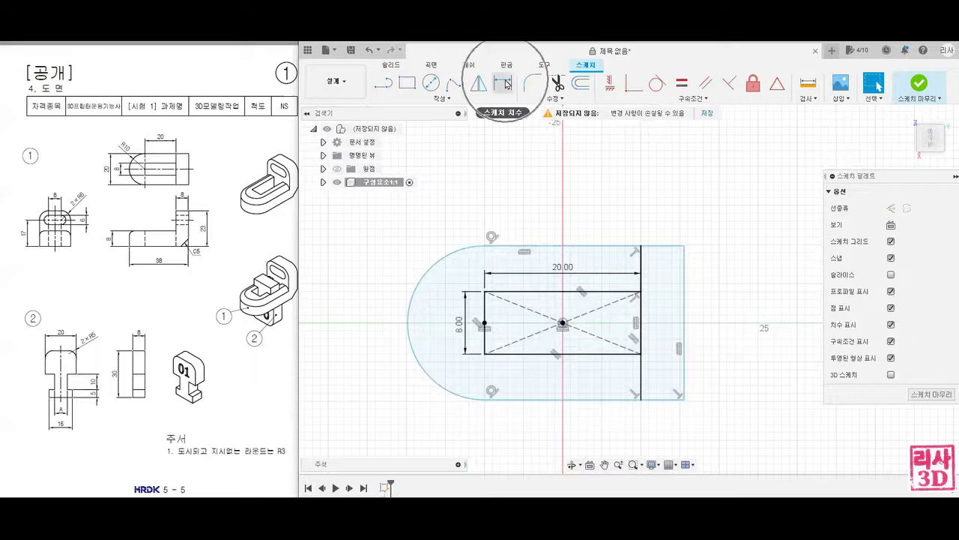
pyautogui.click(507, 84)
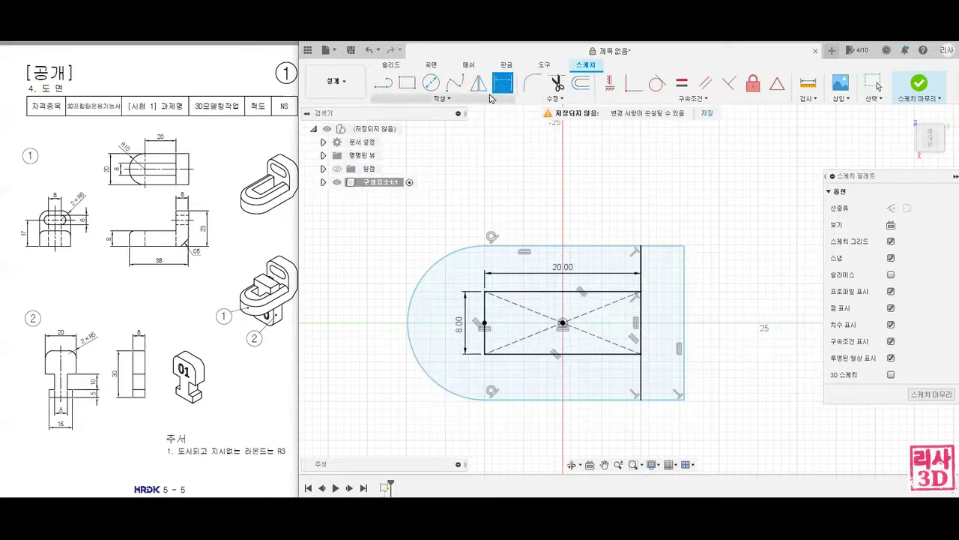
pyautogui.click(432, 264)
pyautogui.click(390, 259)
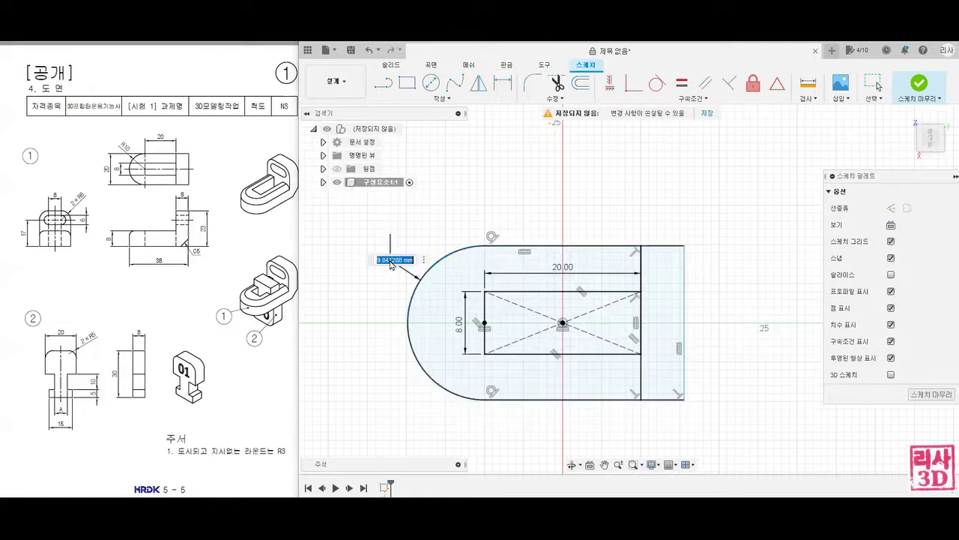
pyautogui.write('10')
pyautogui.press('Return')
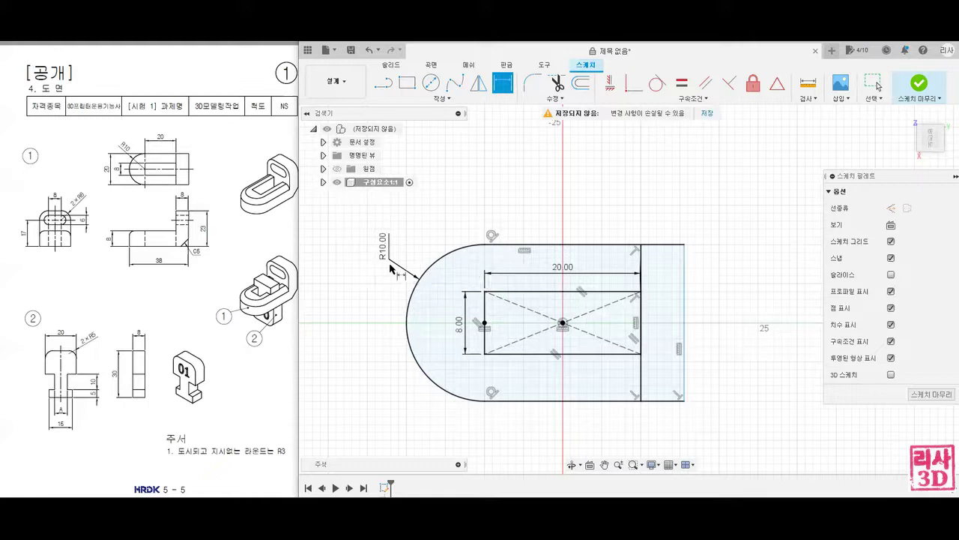
pyautogui.click(684, 324)
pyautogui.click(722, 327)
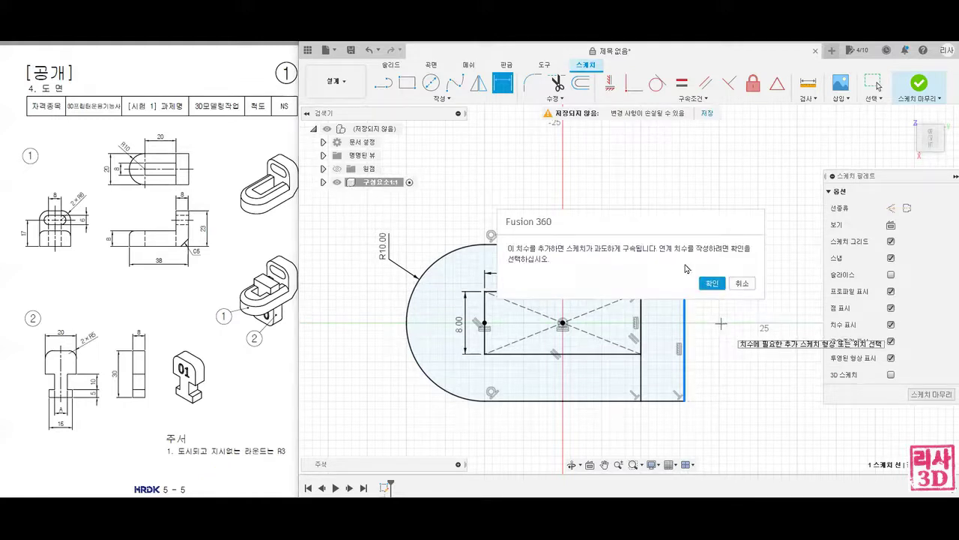
pyautogui.click(743, 284)
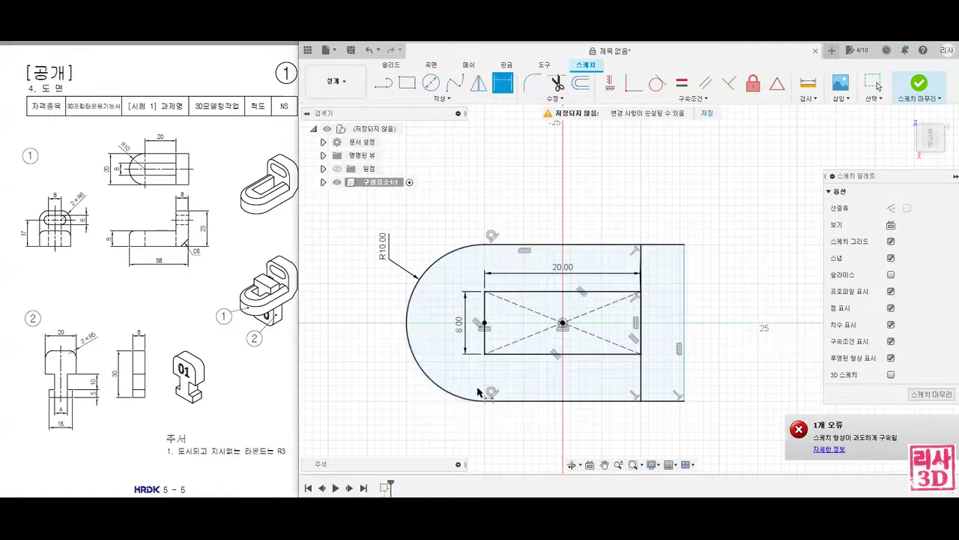
# Dimension the distance between the slot-side dividing line and the outline's straight end edge, and set it to 8 mm.
pyautogui.click(641, 381)
pyautogui.click(683, 378)
pyautogui.click(664, 422)
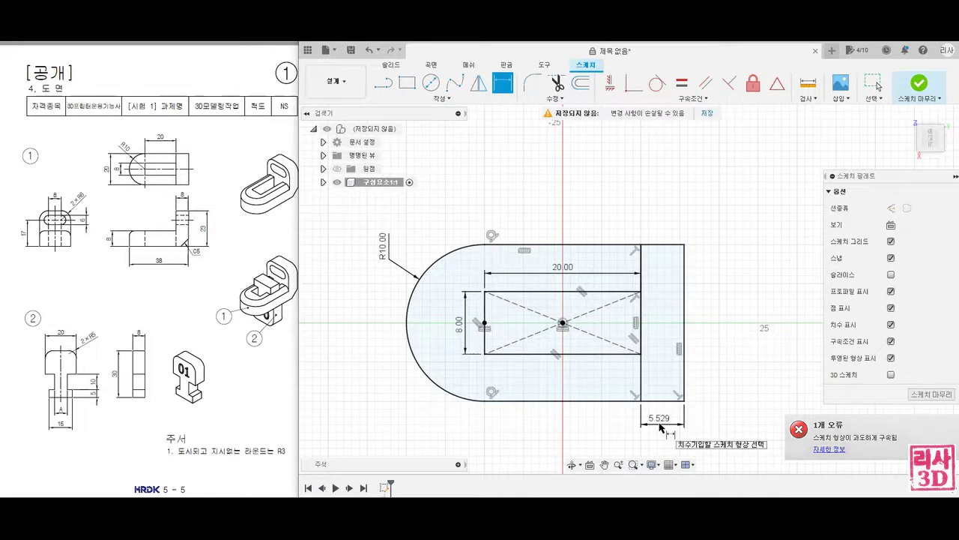
pyautogui.press('Escape')
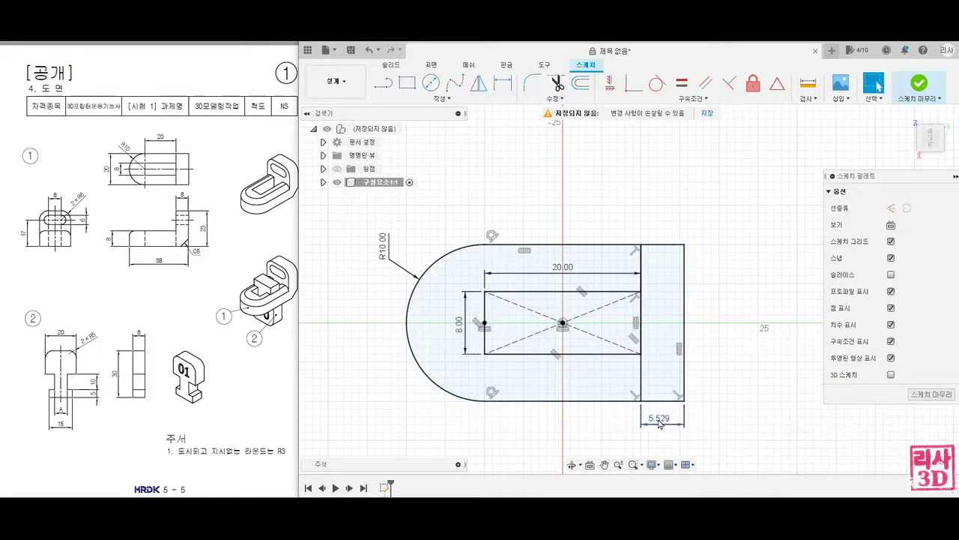
pyautogui.doubleClick(659, 419)
pyautogui.write('8')
pyautogui.press('Return')
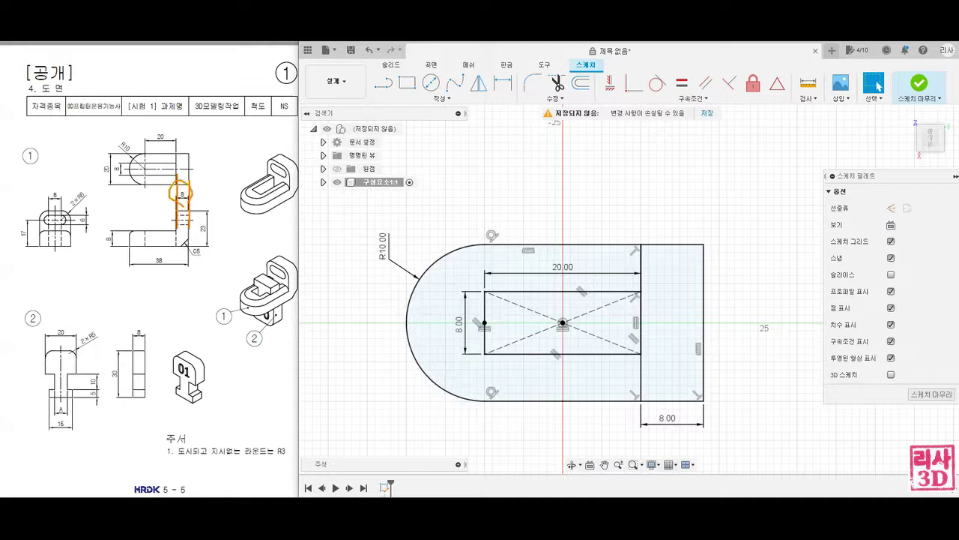
pyautogui.press('Escape')
# Expand the component's sketch folder to check that the base sketch is fully constrained, and finish the sketch.
pyautogui.moveTo(571, 420)
pyautogui.mouseDown(button='middle')
pyautogui.moveTo(587, 390)
pyautogui.moveTo(610, 380)
pyautogui.mouseUp(button='middle')
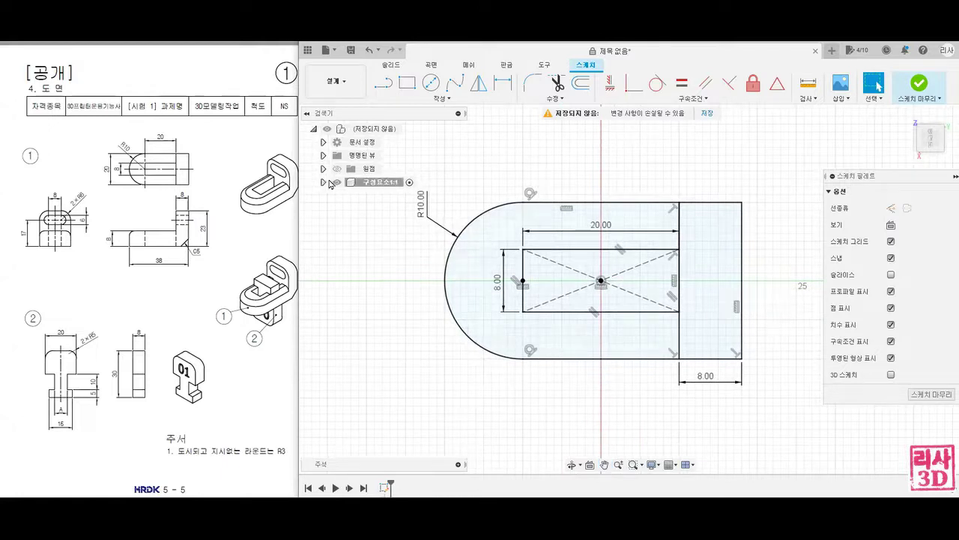
pyautogui.click(323, 182)
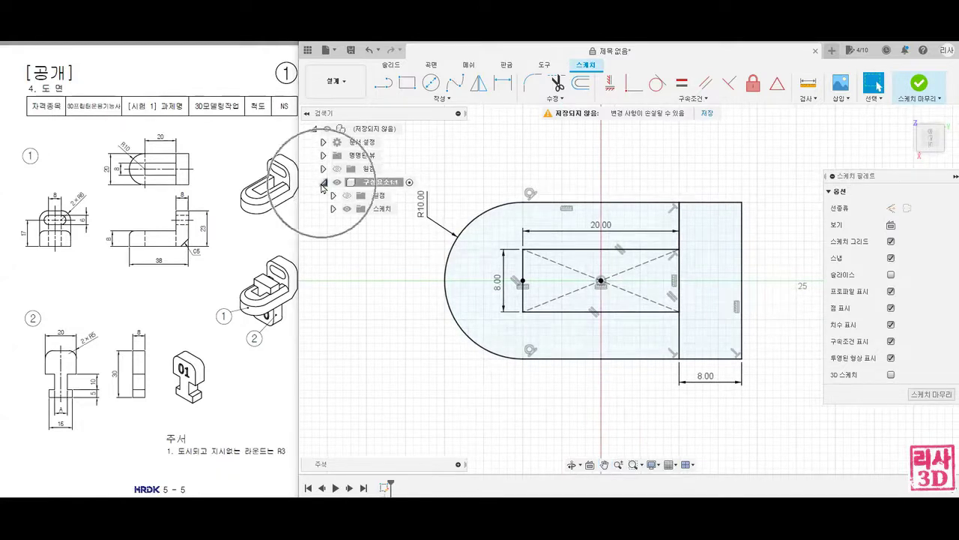
pyautogui.click(333, 210)
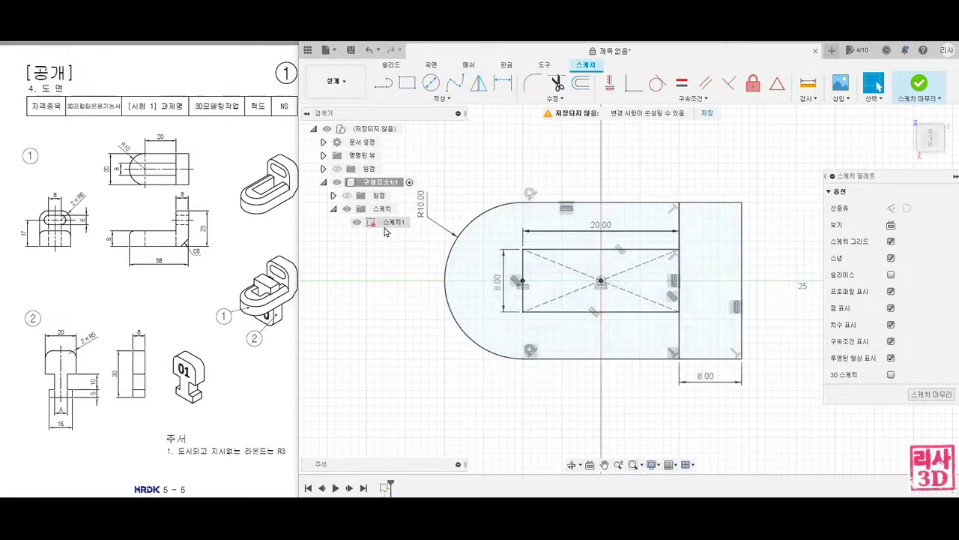
pyautogui.moveTo(393, 273); pyautogui.dragTo(411, 294, button='middle')
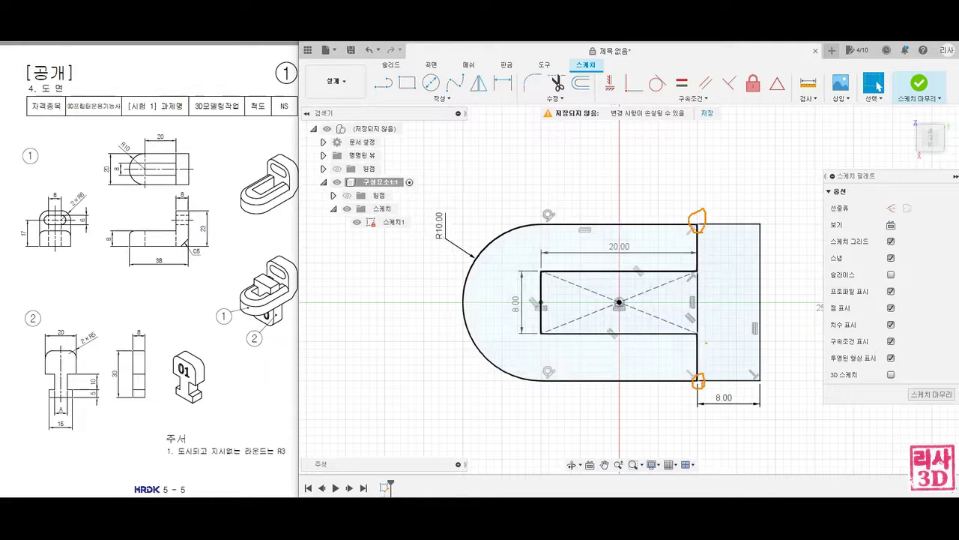
pyautogui.click(504, 375)
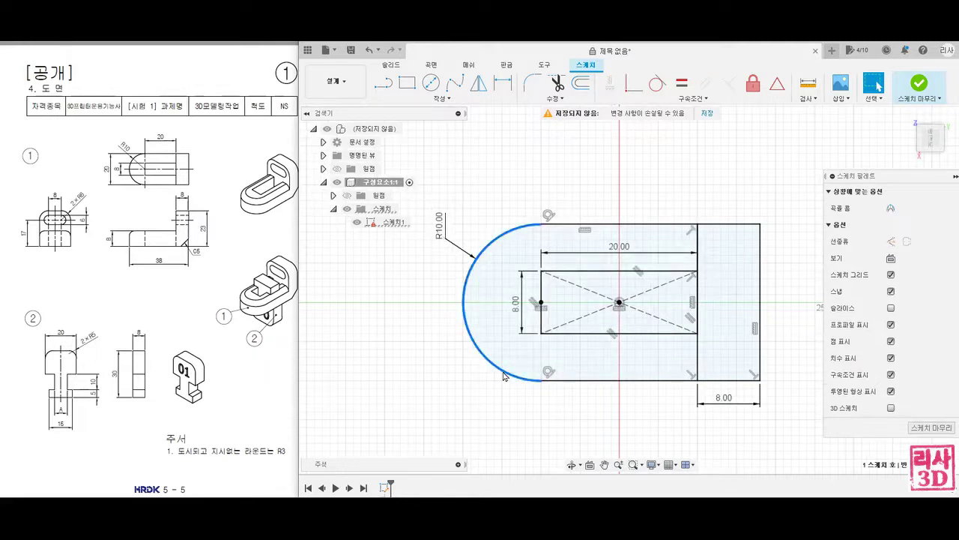
pyautogui.click(914, 86)
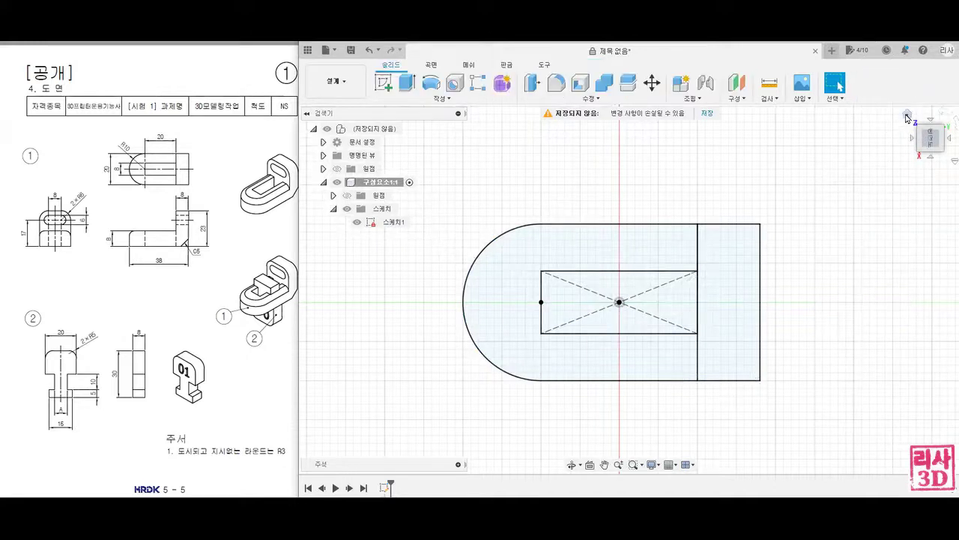
# Extrude the U-shaped sketch profile around the slot upward 9 mm as a new body.
pyautogui.click(908, 115)
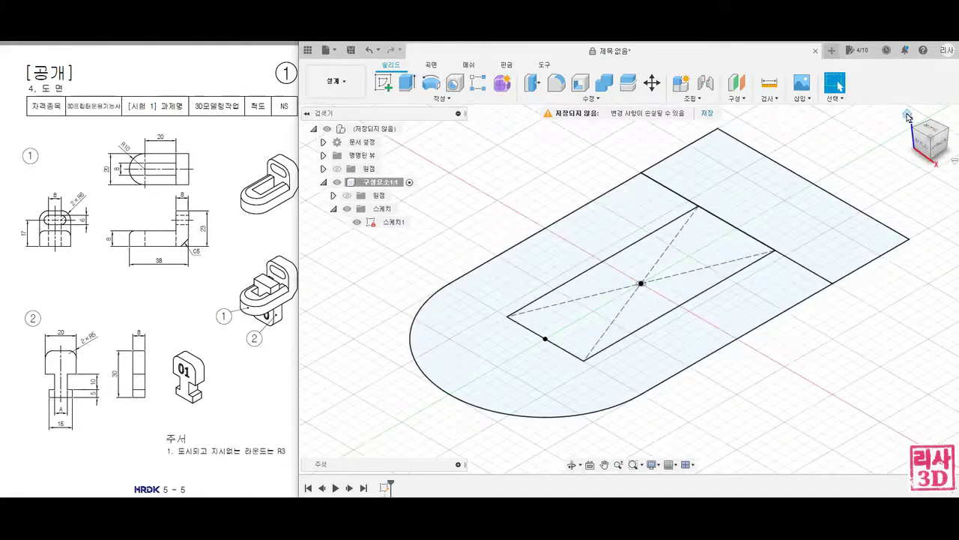
pyautogui.scroll(-2, 907, 117)
pyautogui.moveTo(860, 152)
pyautogui.mouseDown(button='middle')
pyautogui.moveTo(794, 179)
pyautogui.moveTo(764, 207)
pyautogui.mouseUp(button='middle')
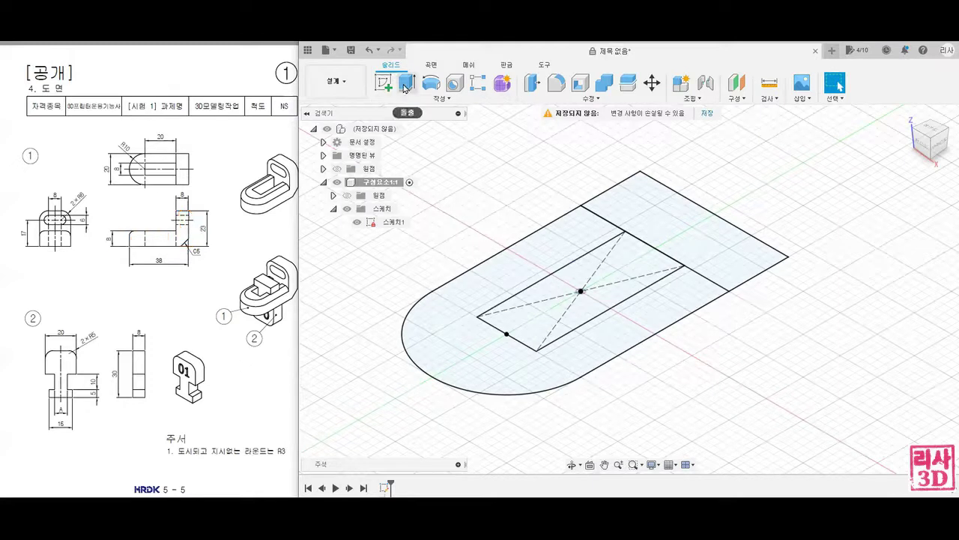
pyautogui.click(405, 84)
pyautogui.click(443, 339)
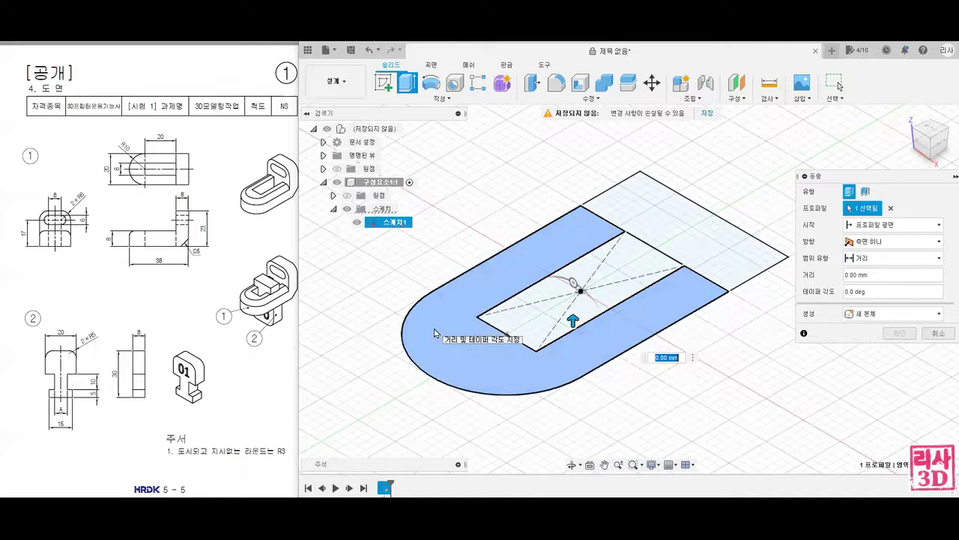
pyautogui.write('8')
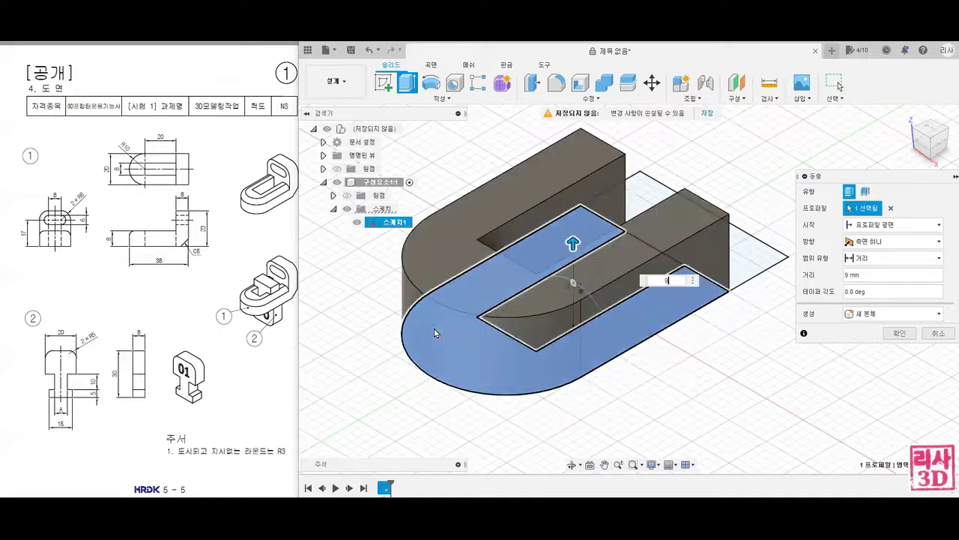
pyautogui.press('Return')
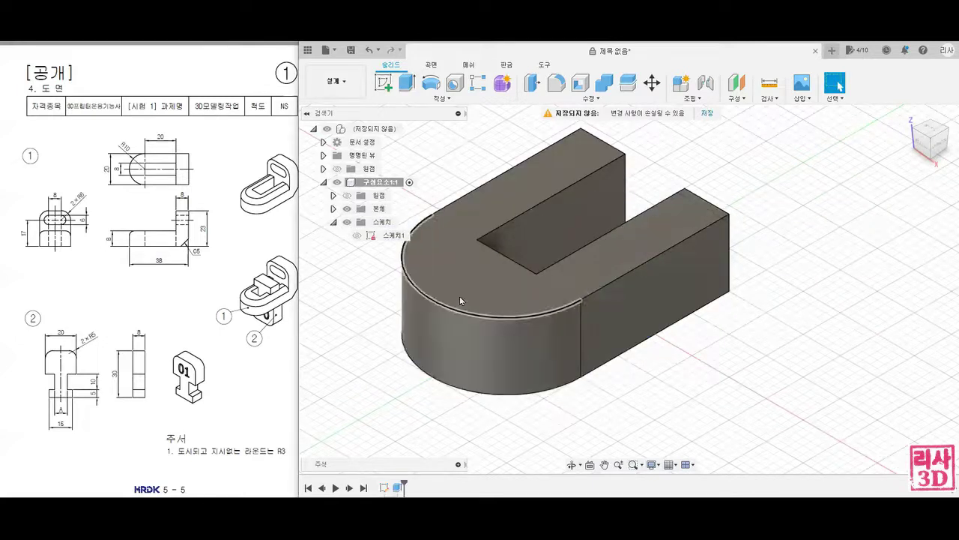
# Show the base sketch again and extrude the rectangular profile at its straight end upward 23 mm to form the upright wall.
pyautogui.click(359, 237)
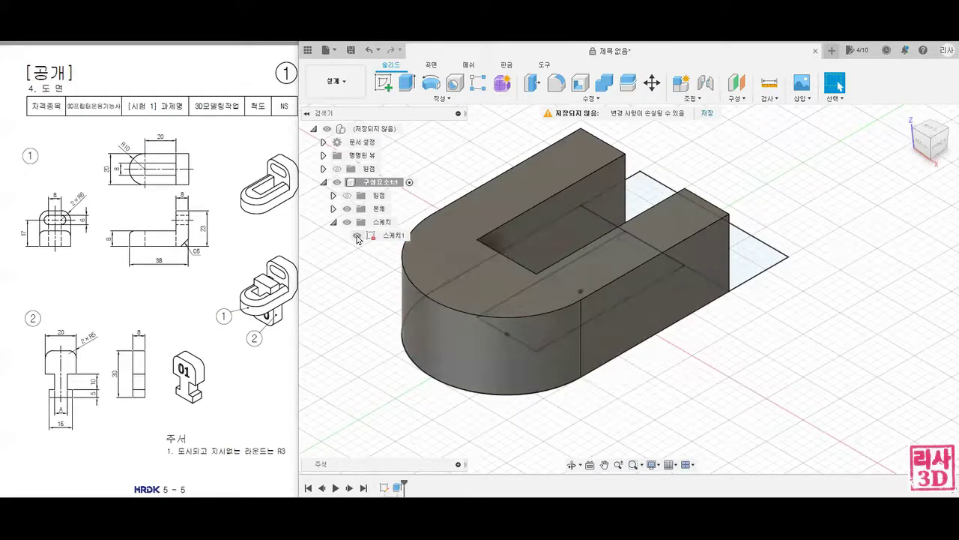
pyautogui.click(408, 84)
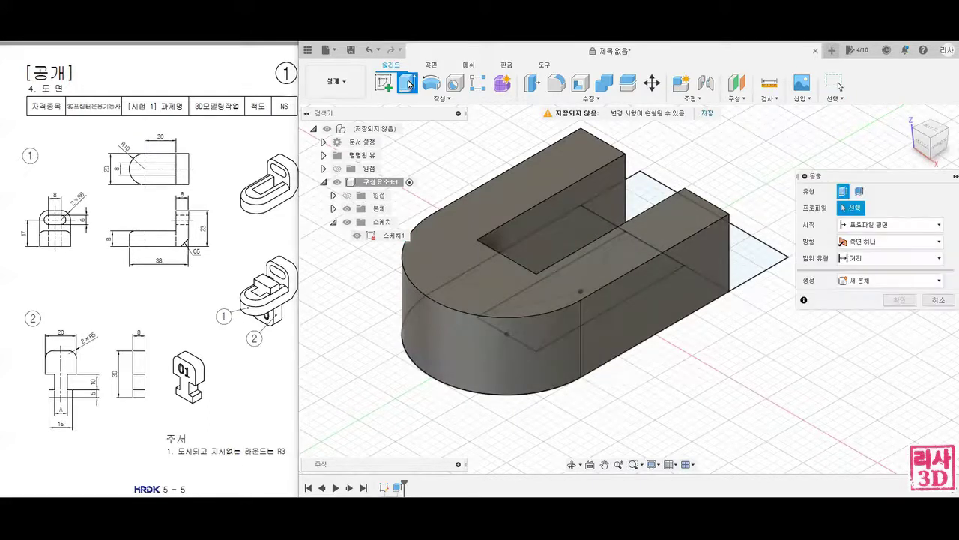
pyautogui.click(759, 258)
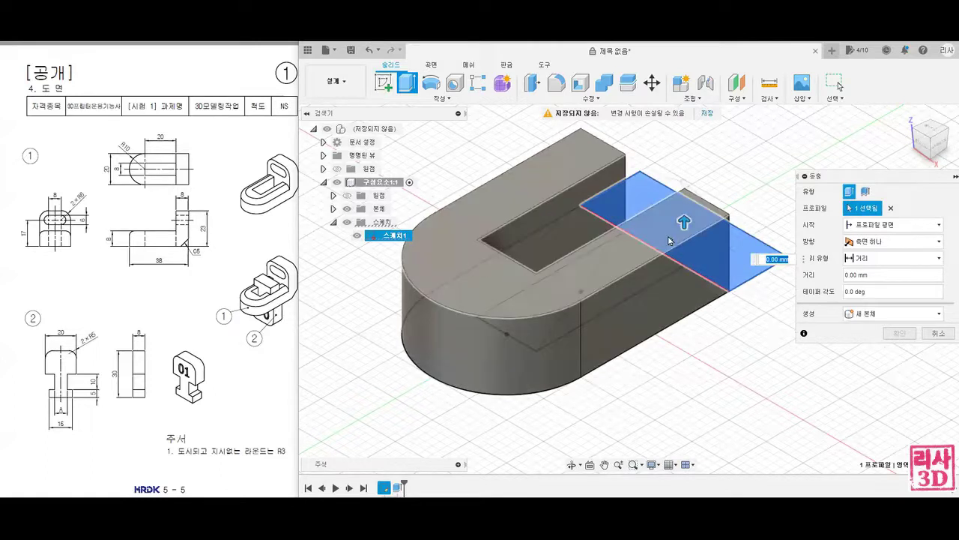
pyautogui.press('Return')
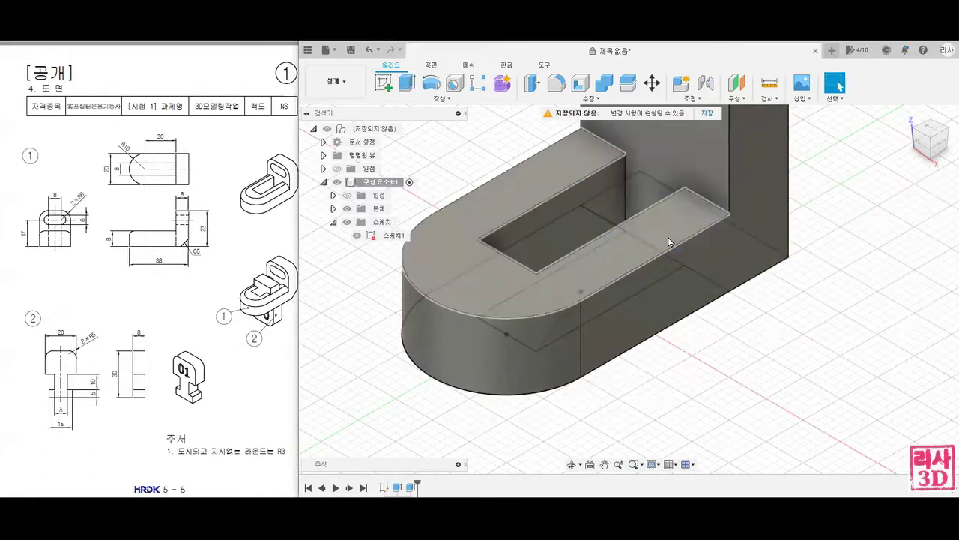
# Inspect the L-shaped body with the upright wall and hide the base sketch.
pyautogui.scroll(-3, 675, 255)
pyautogui.moveTo(697, 297); pyautogui.dragTo(577, 398, button='middle')
pyautogui.scroll(2, 567, 368)
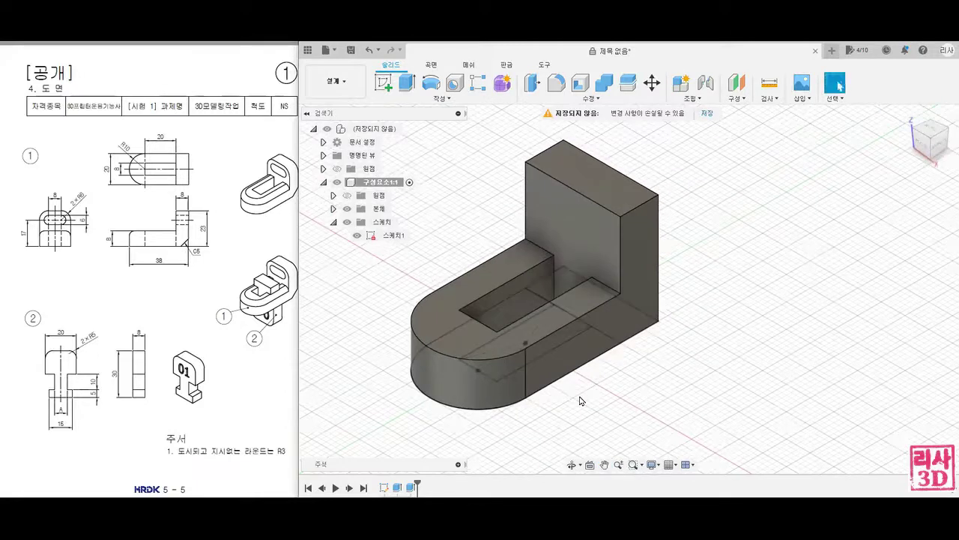
pyautogui.scroll(2, 579, 401)
pyautogui.scroll(-2, 579, 401)
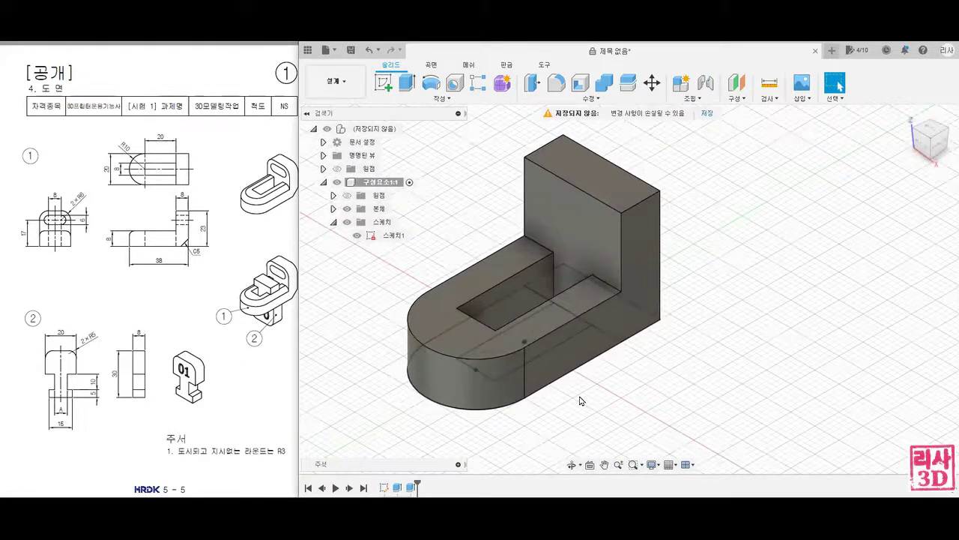
pyautogui.scroll(2, 579, 401)
pyautogui.scroll(-2, 579, 401)
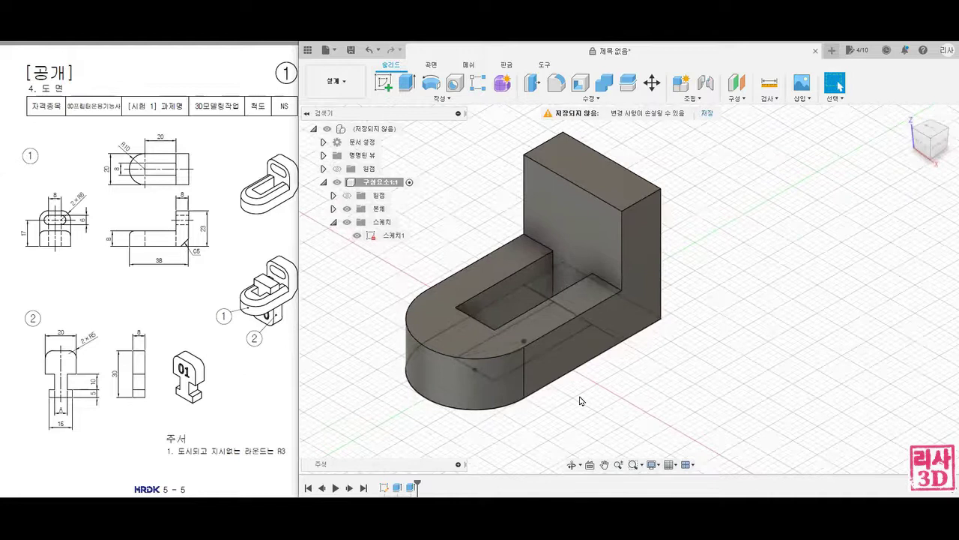
pyautogui.moveTo(579, 401)
pyautogui.mouseDown(button='middle')
pyautogui.moveTo(664, 383)
pyautogui.moveTo(595, 405)
pyautogui.mouseUp(button='middle')
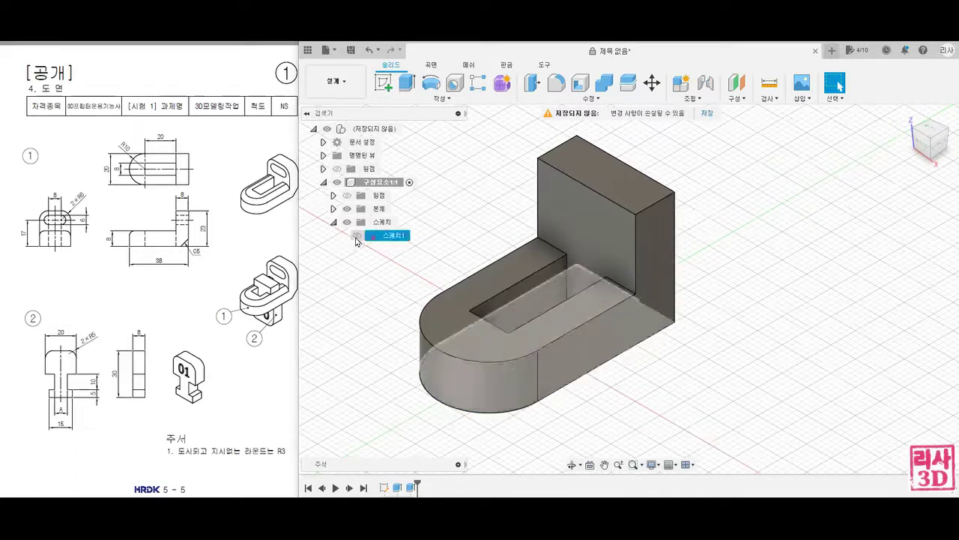
pyautogui.moveTo(631, 390); pyautogui.dragTo(652, 384, button='middle')
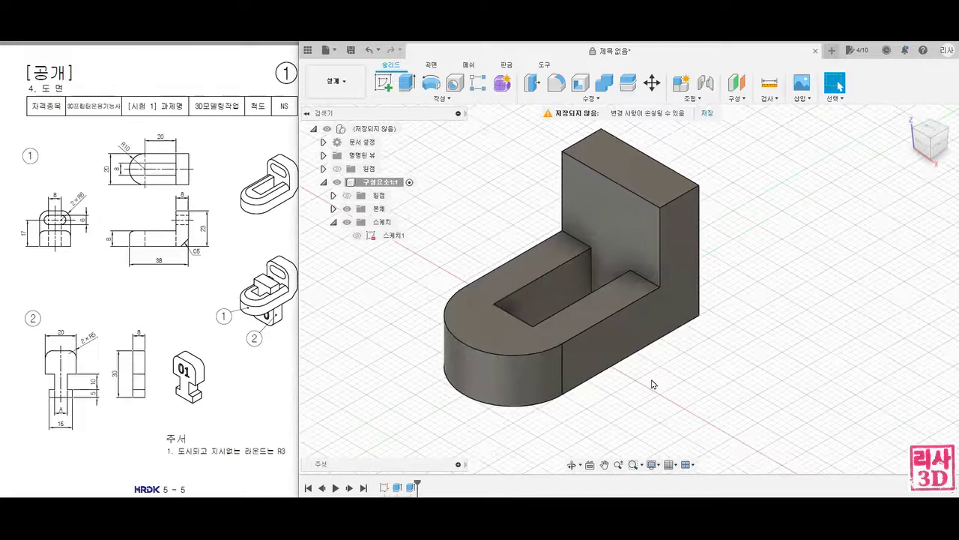
# Start a sketch on the upright wall's slot-side face and draw a horizontal centre-to-centre slot, about 10 mm between centres with about 3 mm radius.
pyautogui.moveTo(78, 257)
pyautogui.mouseDown()
pyautogui.moveTo(93, 186)
pyautogui.moveTo(76, 259)
pyautogui.mouseUp()
pyautogui.click(383, 84)
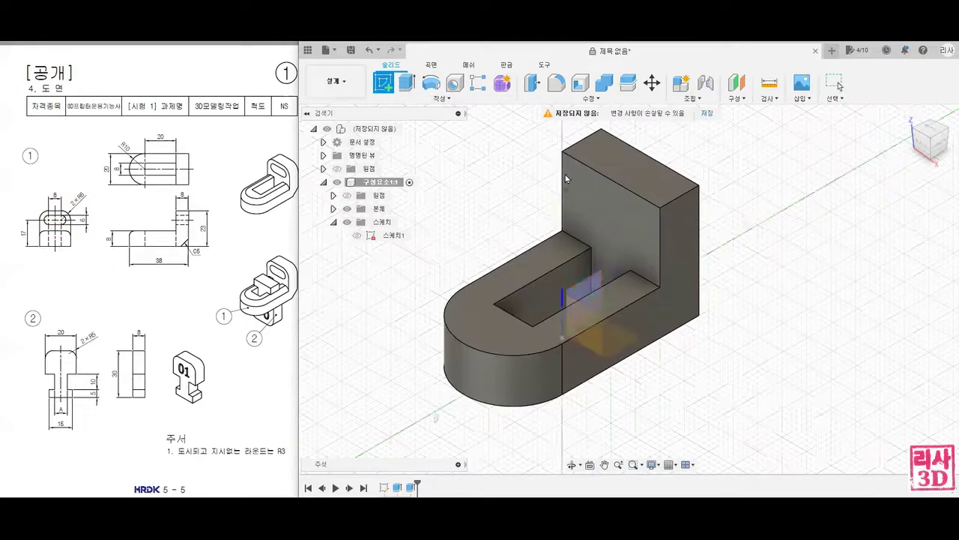
pyautogui.click(609, 223)
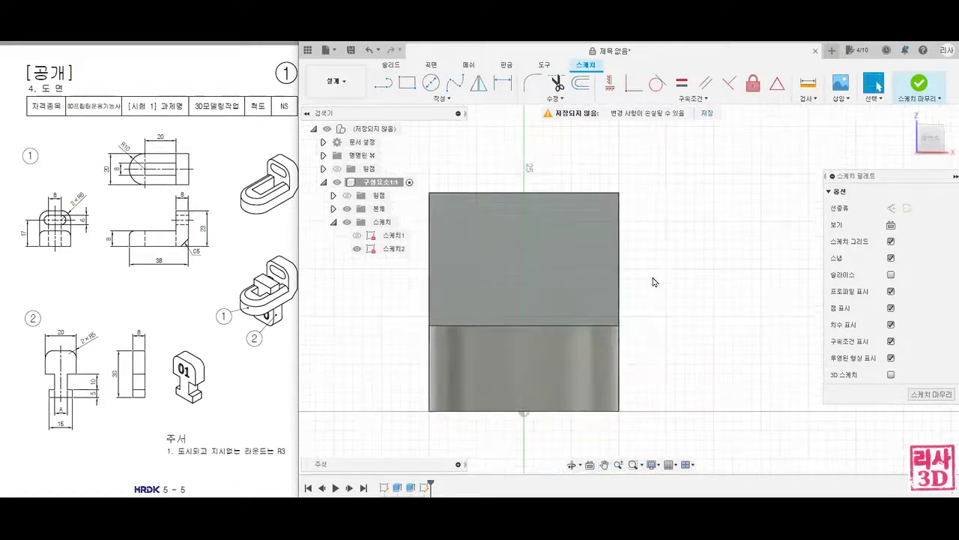
pyautogui.click(452, 97)
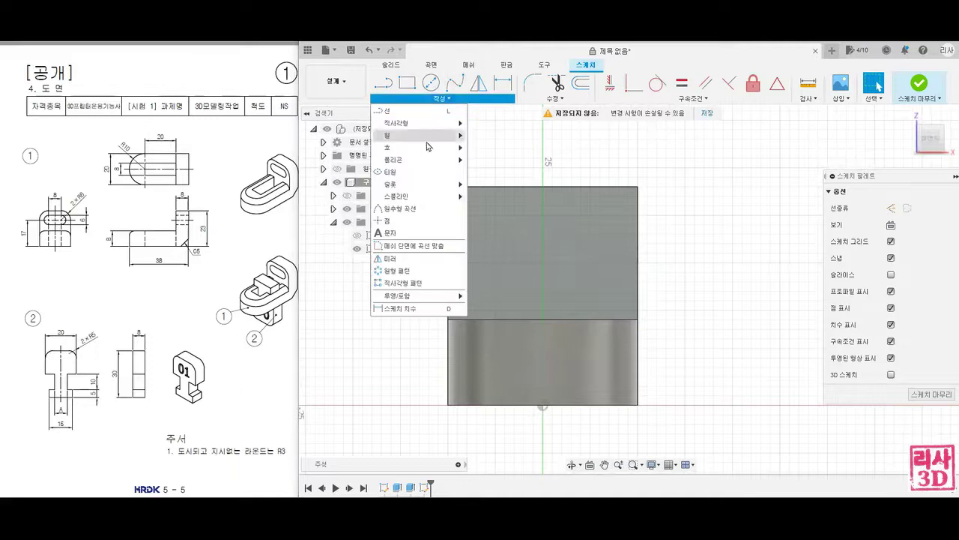
pyautogui.moveTo(417, 189)
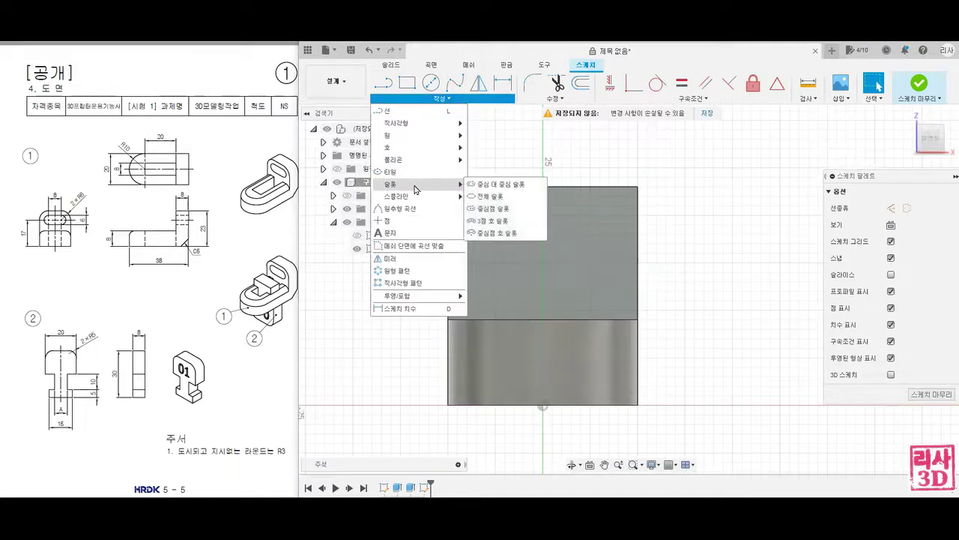
pyautogui.click(486, 186)
pyautogui.click(494, 243)
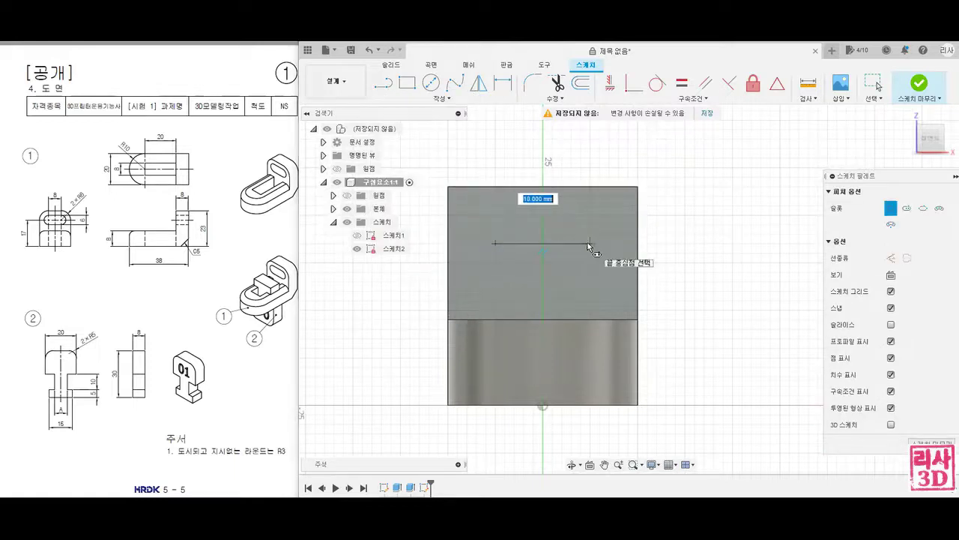
pyautogui.click(589, 243)
pyautogui.click(593, 274)
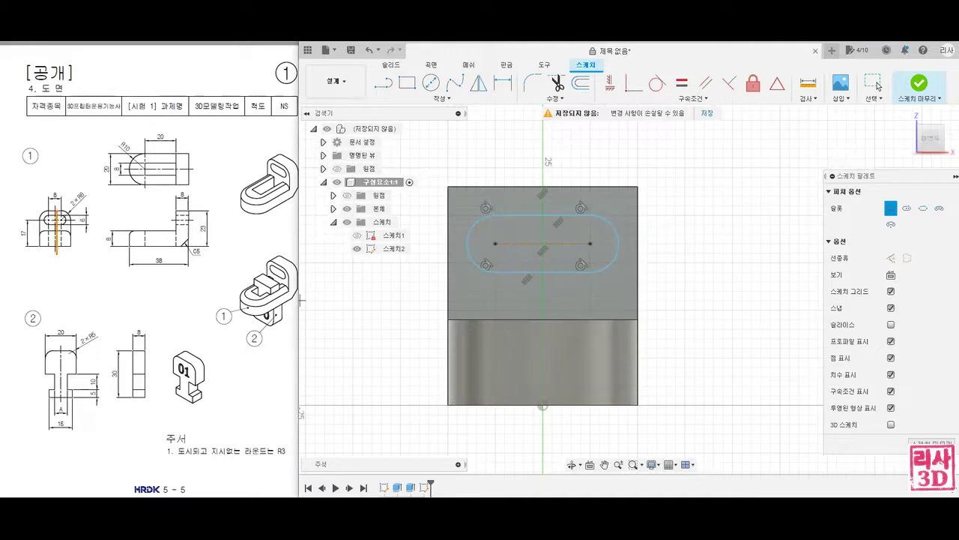
# Try to align the midpoint of the slot's centre line vertically with the sketch origin.
pyautogui.click(611, 90)
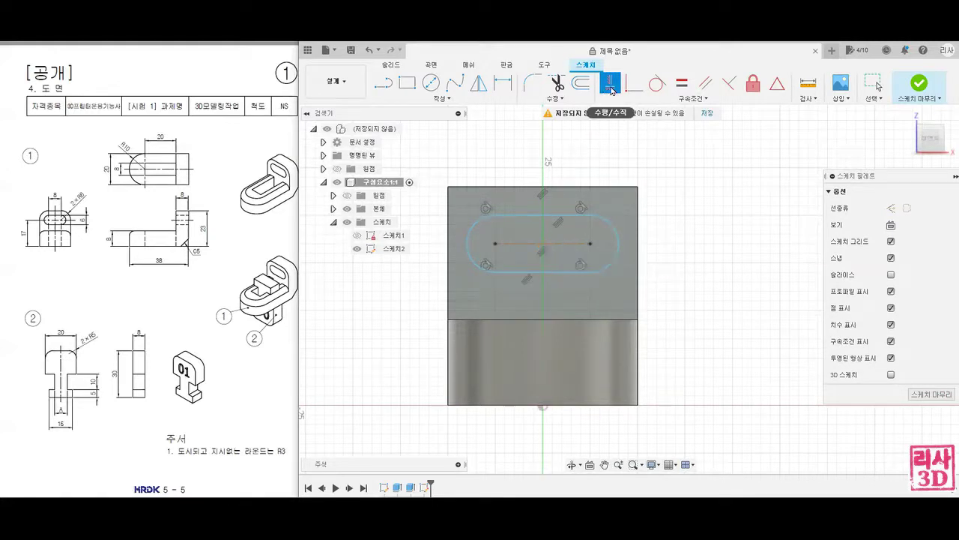
pyautogui.click(543, 405)
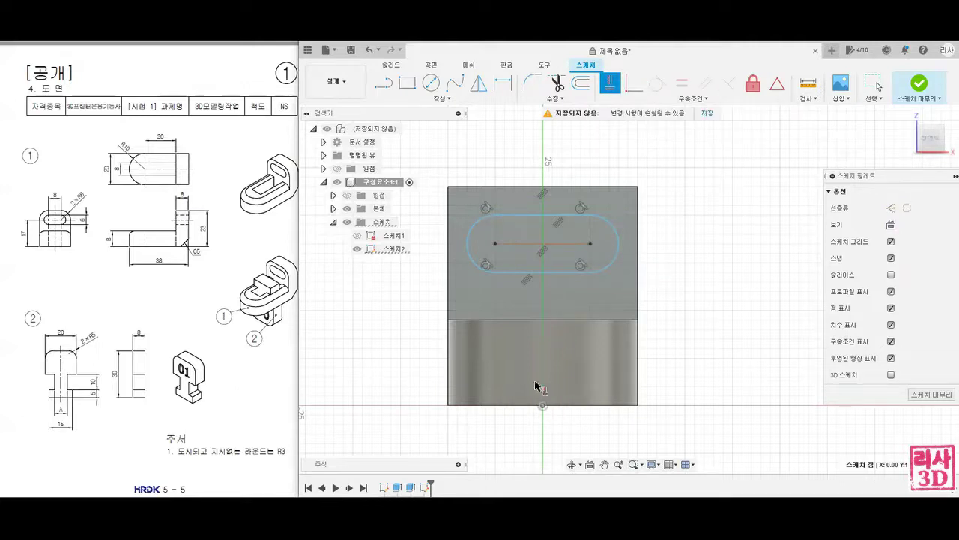
pyautogui.click(542, 242)
pyautogui.click(546, 253)
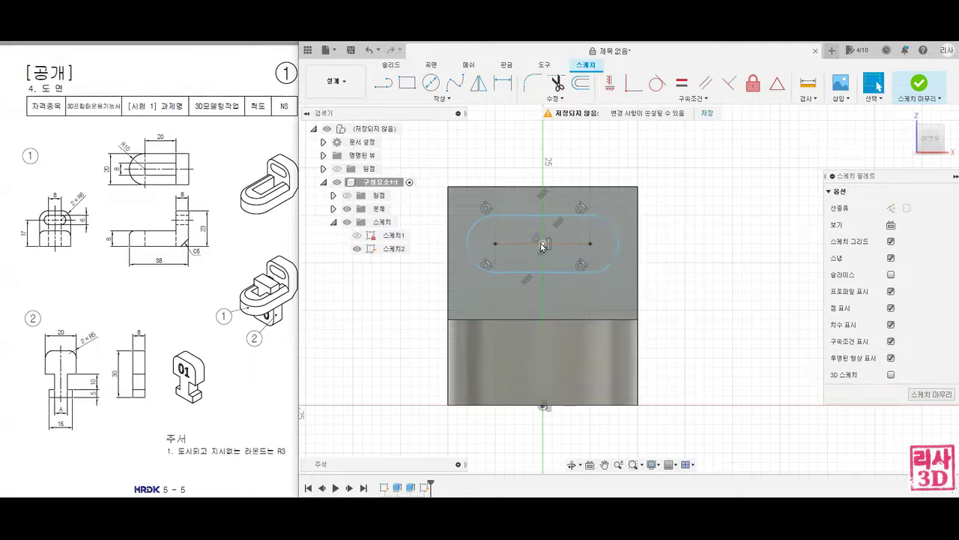
# Place a sketch point at the midpoint of the slot's centre line and constrain it vertically in line with the origin.
pyautogui.click(439, 99)
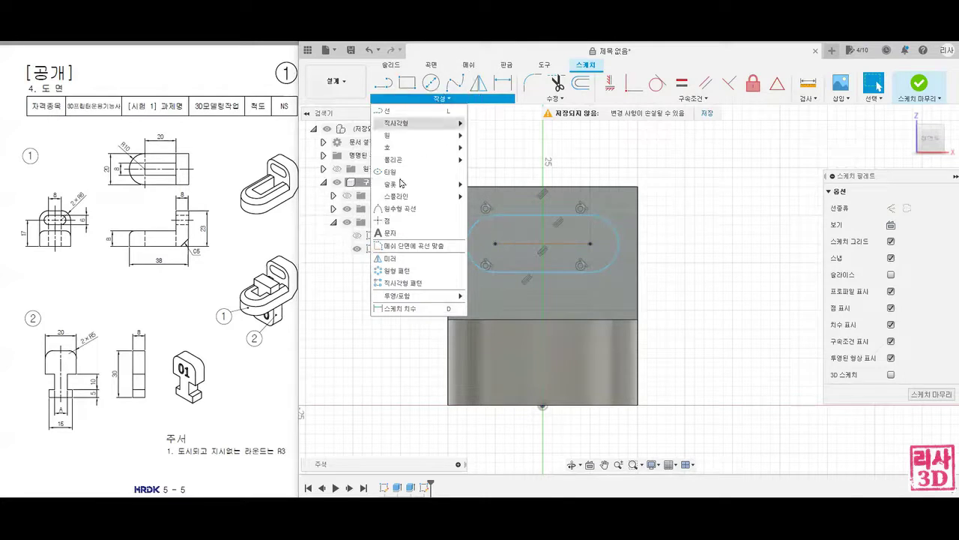
pyautogui.click(401, 222)
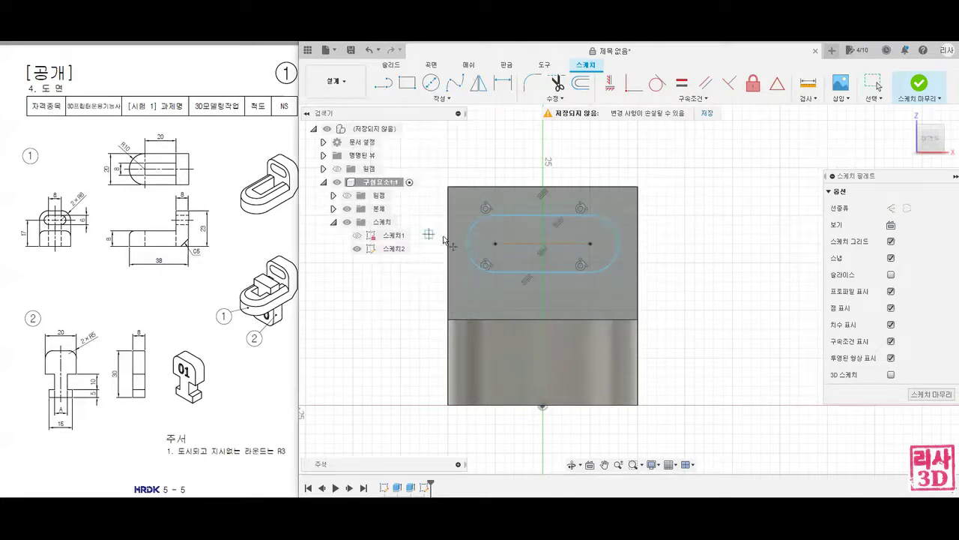
pyautogui.click(543, 243)
pyautogui.press('Escape')
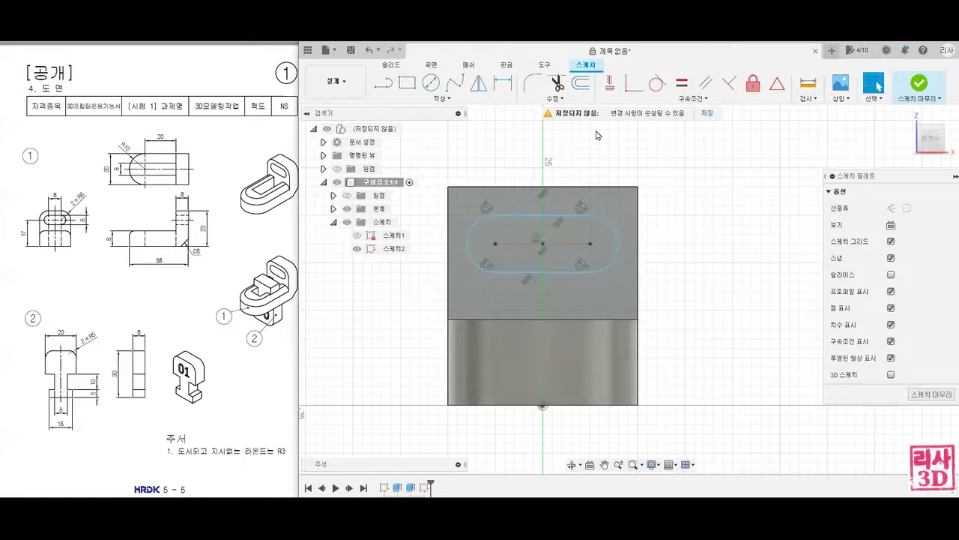
pyautogui.click(609, 85)
pyautogui.click(544, 407)
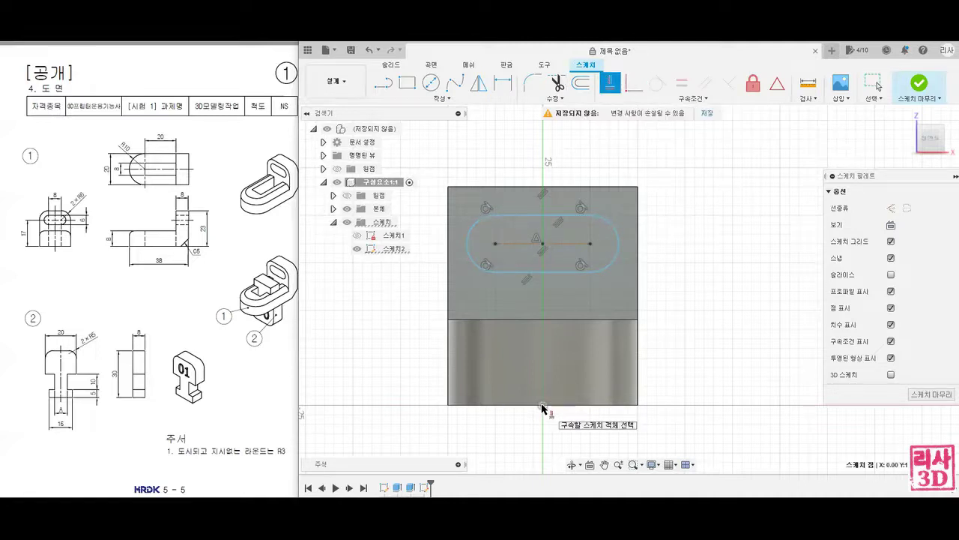
pyautogui.click(543, 243)
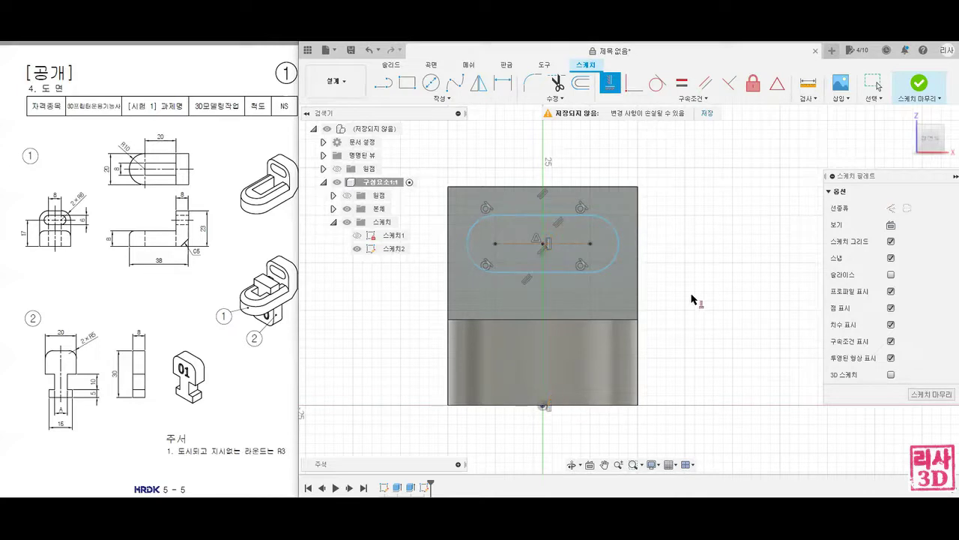
# Dimension the distance between the slot's two arc centres and set it to 8 mm.
pyautogui.click(501, 87)
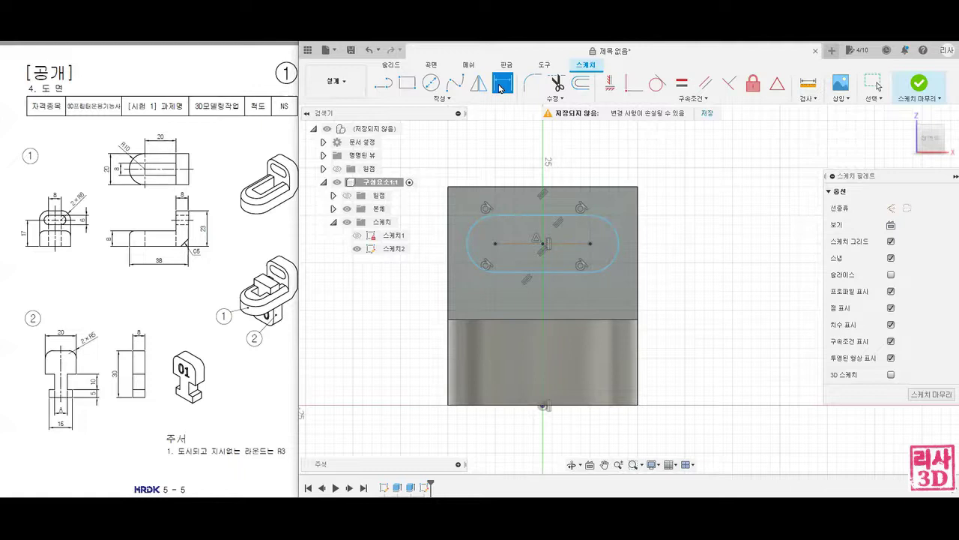
pyautogui.click(529, 243)
pyautogui.click(525, 163)
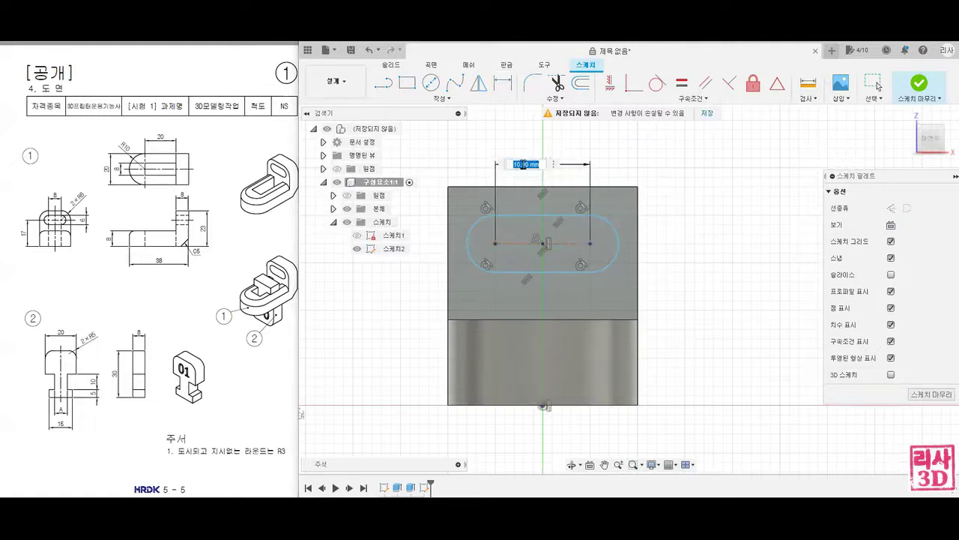
pyautogui.write('8')
pyautogui.press('Return')
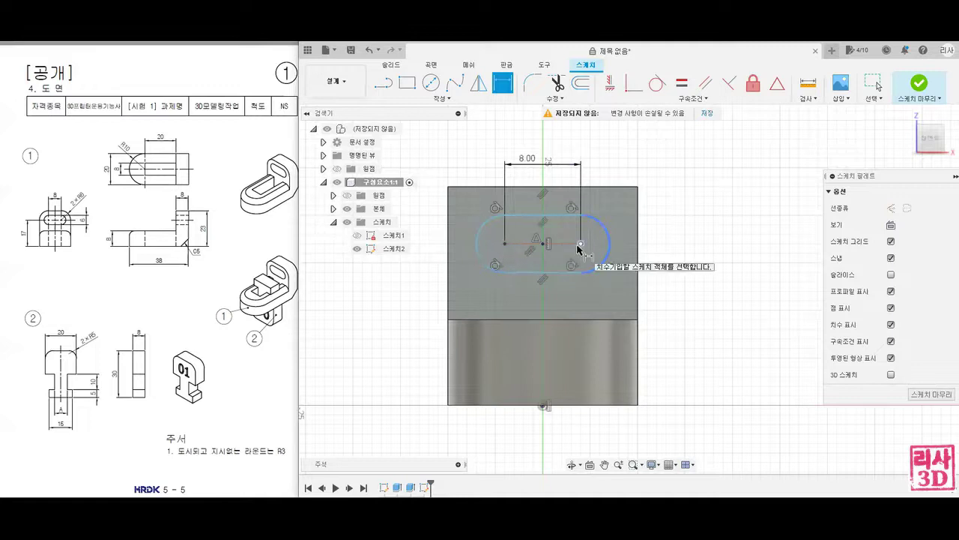
# Dimension the radius of the slot's rounded end as 6/2 mm.
pyautogui.click(609, 239)
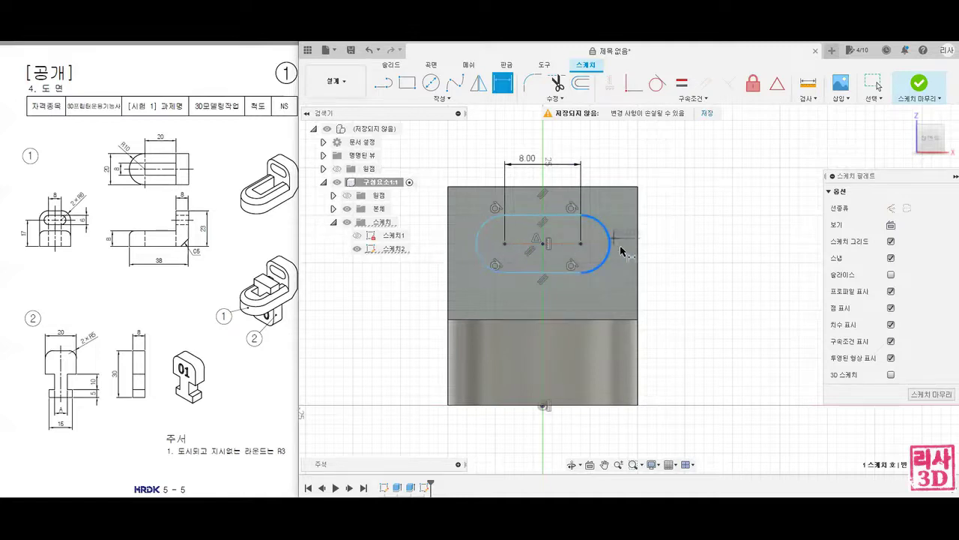
pyautogui.click(597, 298)
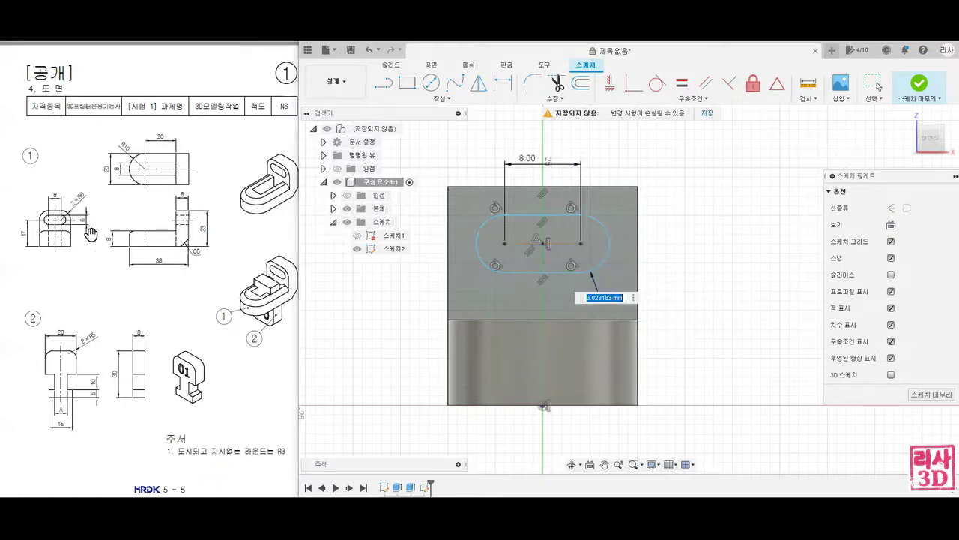
pyautogui.write('6/2')
pyautogui.press('Return')
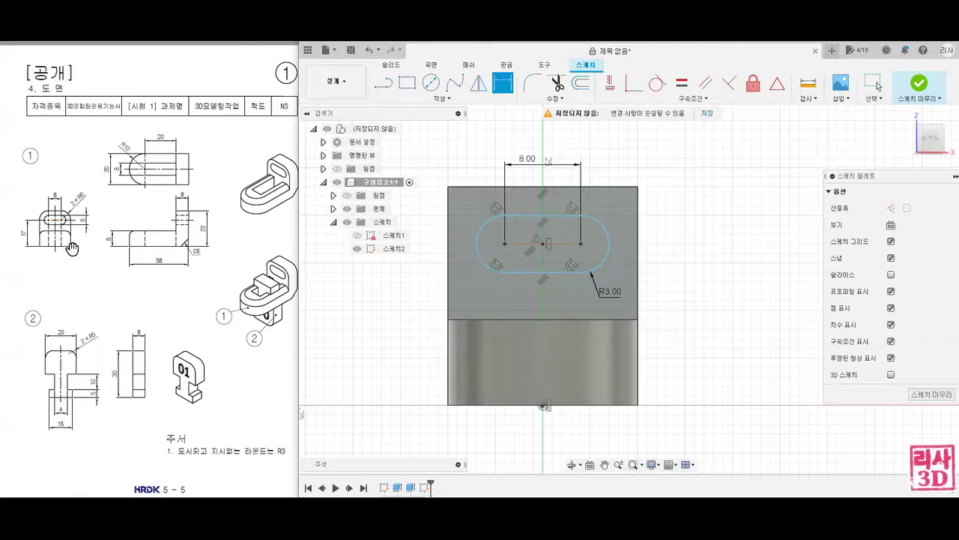
# Dimension the height from the sketch origin to the slot's centre point and set it to 17 mm.
pyautogui.click(531, 244)
pyautogui.click(538, 405)
pyautogui.click(418, 362)
pyautogui.write('17')
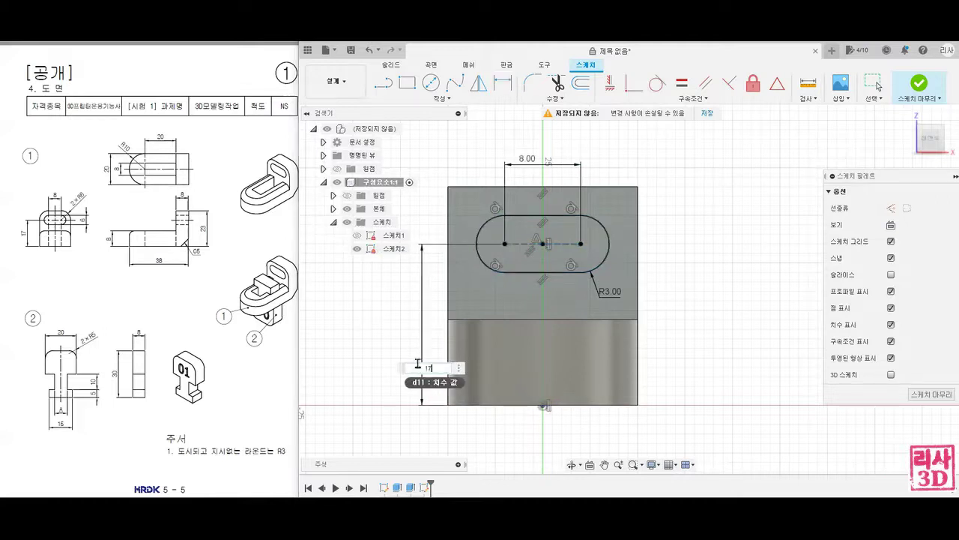
pyautogui.press('Return')
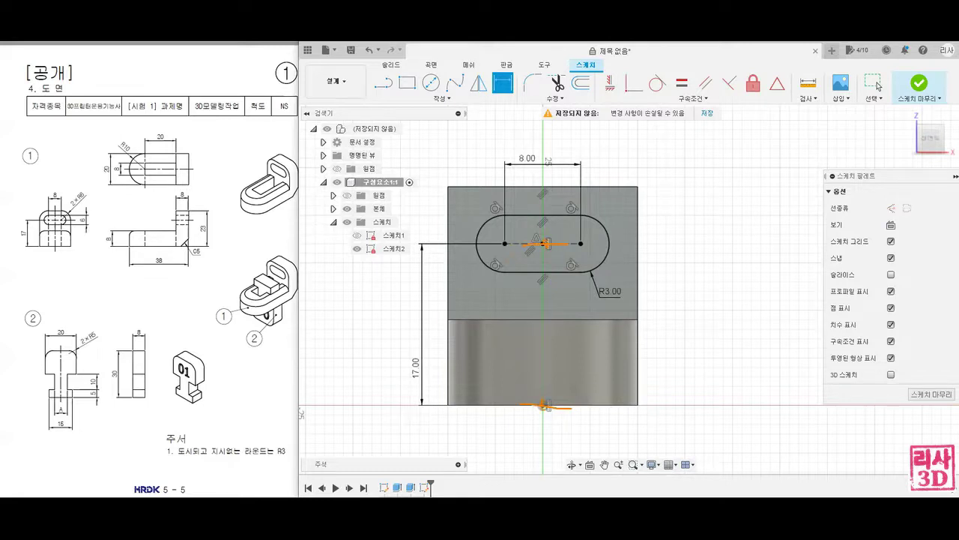
pyautogui.moveTo(689, 271); pyautogui.dragTo(703, 267, button='middle')
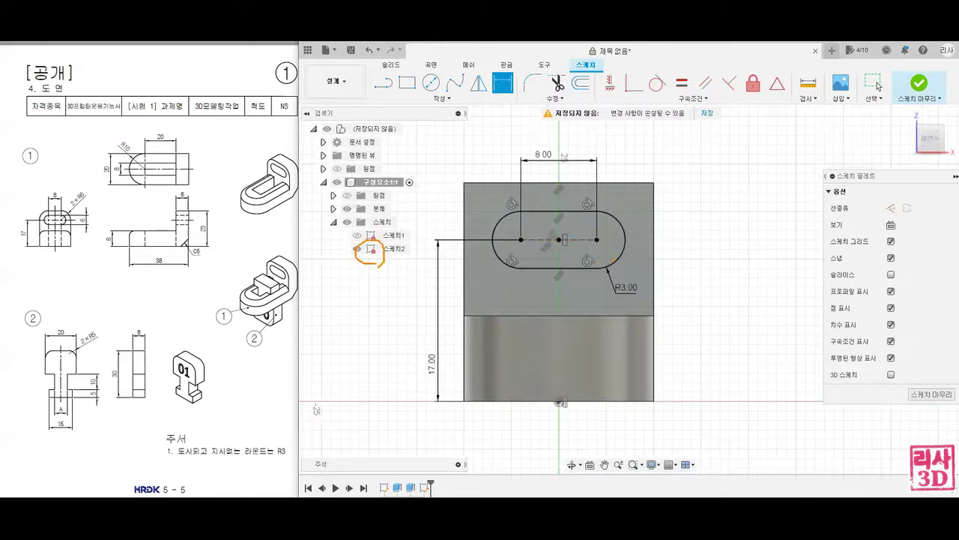
# Finish the slot sketch and extrude its profile as a cut of -23 mm through the upright wall.
pyautogui.click(915, 90)
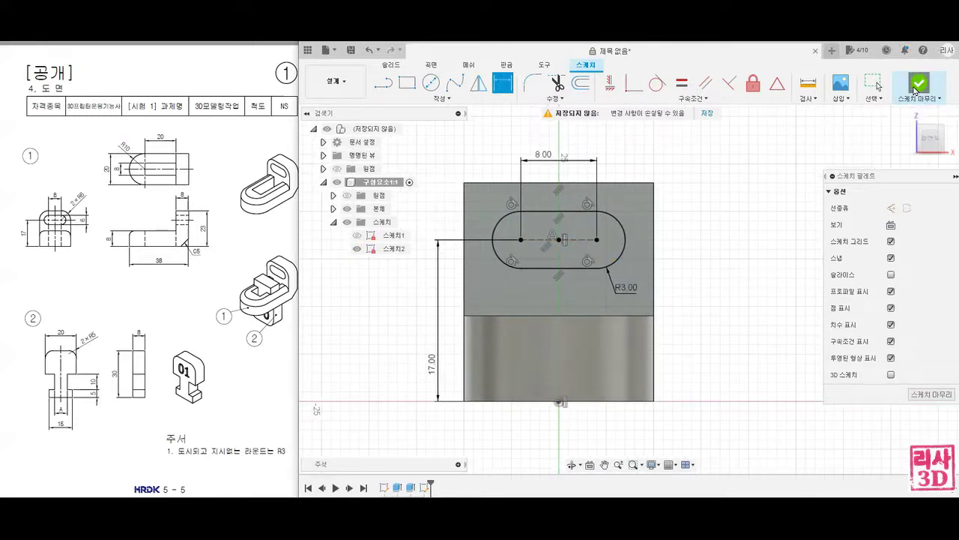
pyautogui.click(909, 113)
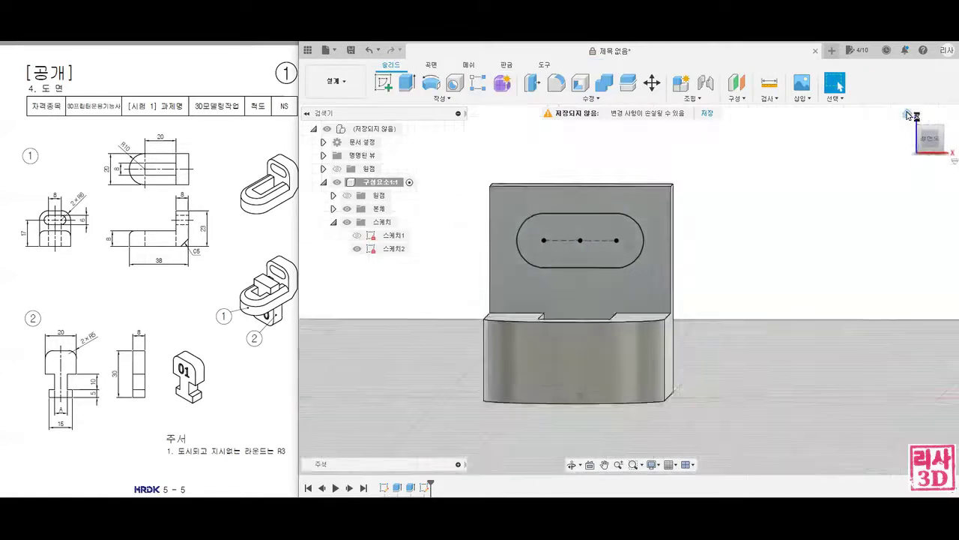
pyautogui.moveTo(852, 206); pyautogui.dragTo(718, 229, button='middle')
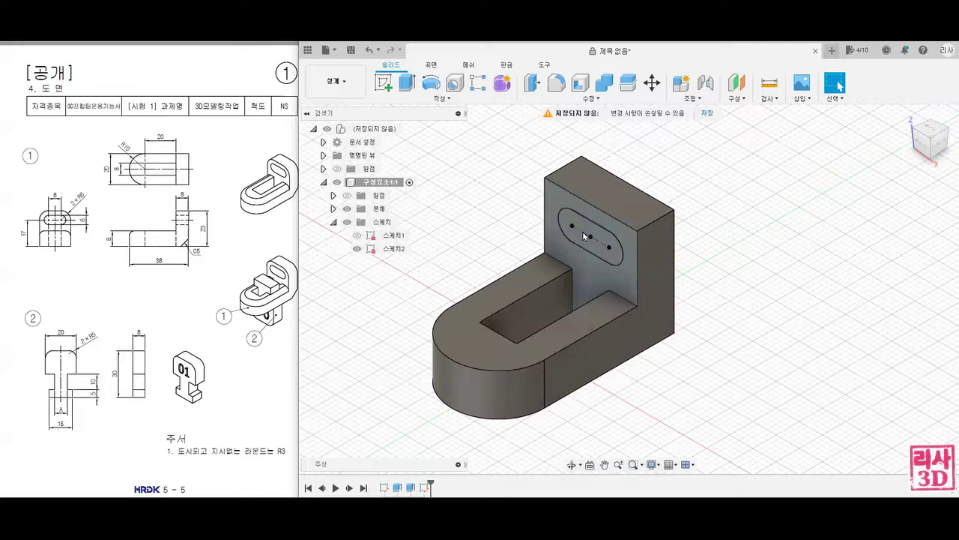
pyautogui.click(407, 82)
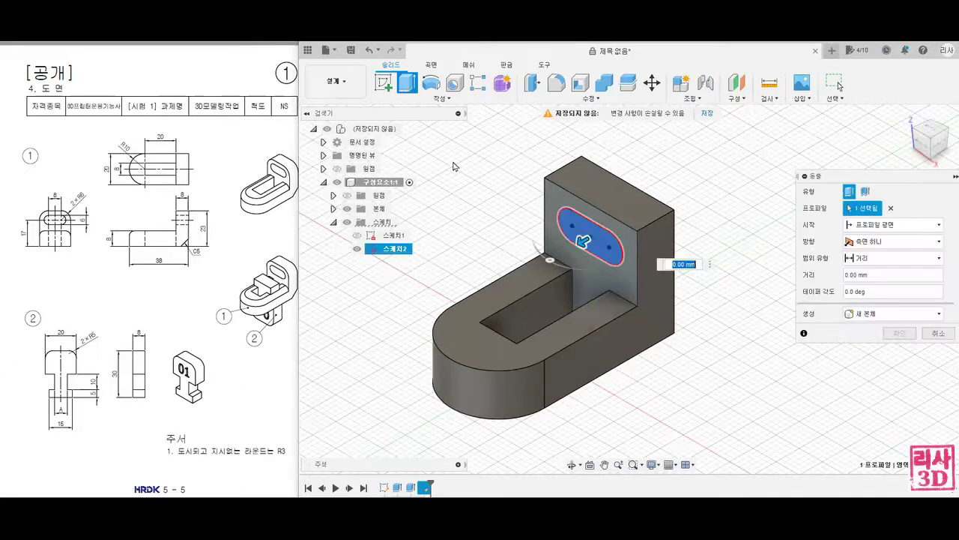
pyautogui.moveTo(581, 241); pyautogui.dragTo(677, 172)
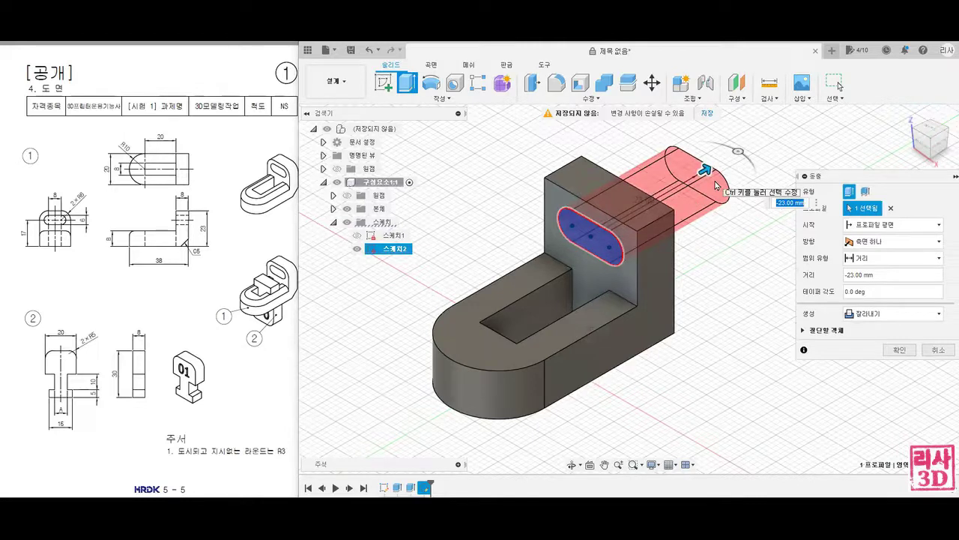
pyautogui.click(898, 350)
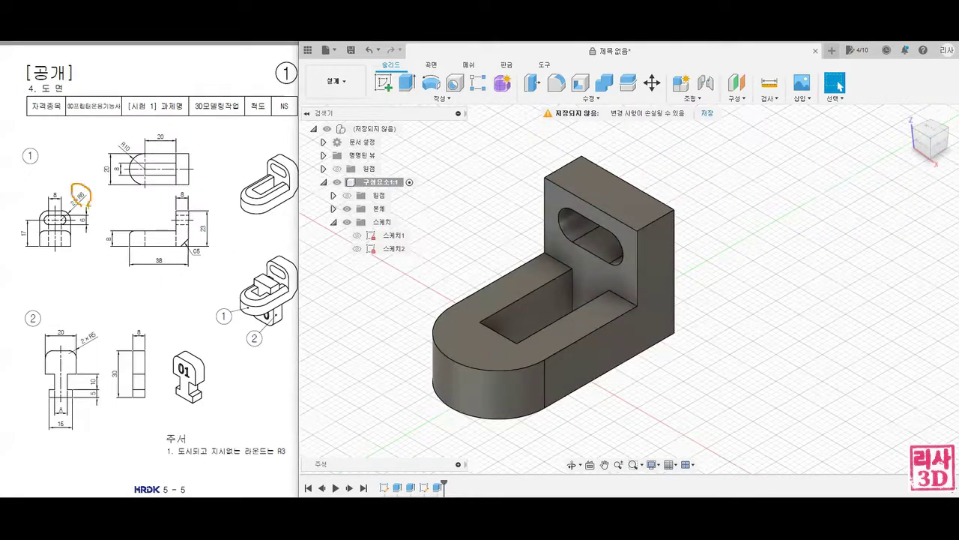
# Fillet the two upper corner edges of the upright wall with a 6 mm radius.
pyautogui.click(556, 84)
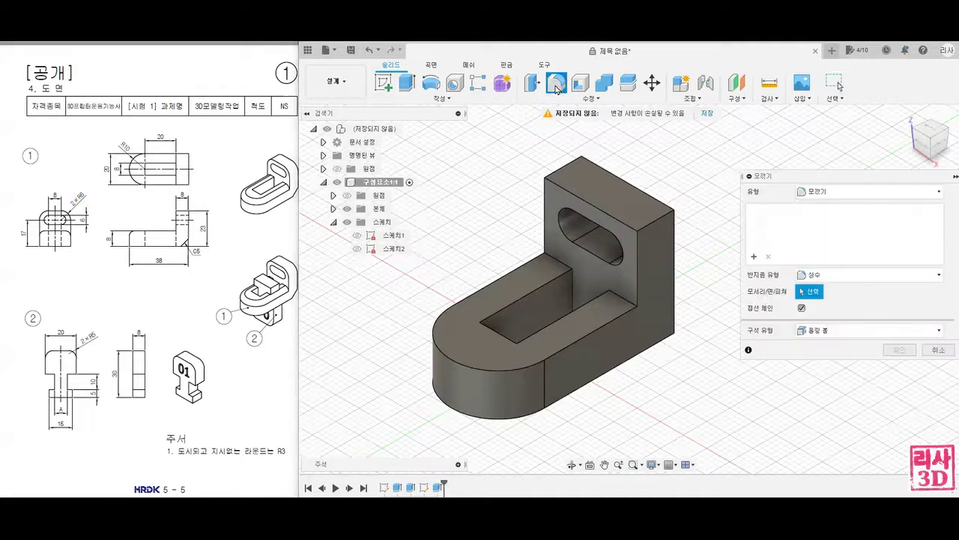
pyautogui.click(562, 167)
pyautogui.click(648, 225)
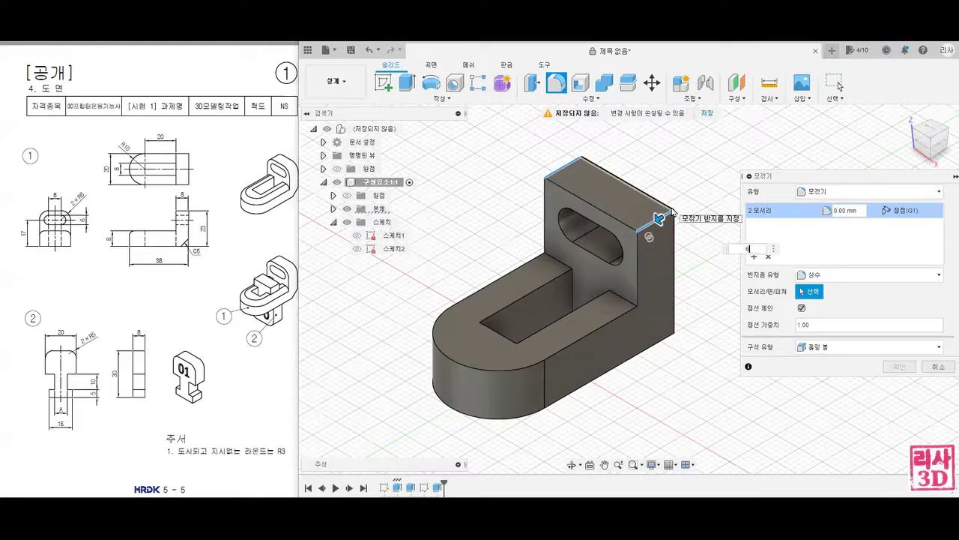
pyautogui.write('4')
pyautogui.press('Return')
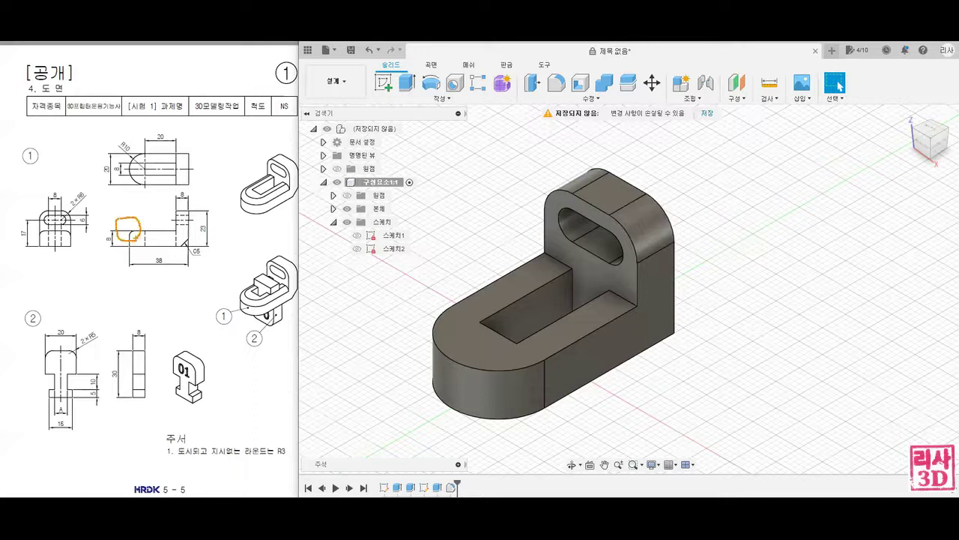
# Fillet the outer upper edge chain around the base with a 3 mm radius.
pyautogui.moveTo(208, 460); pyautogui.dragTo(272, 460)
pyautogui.click(556, 84)
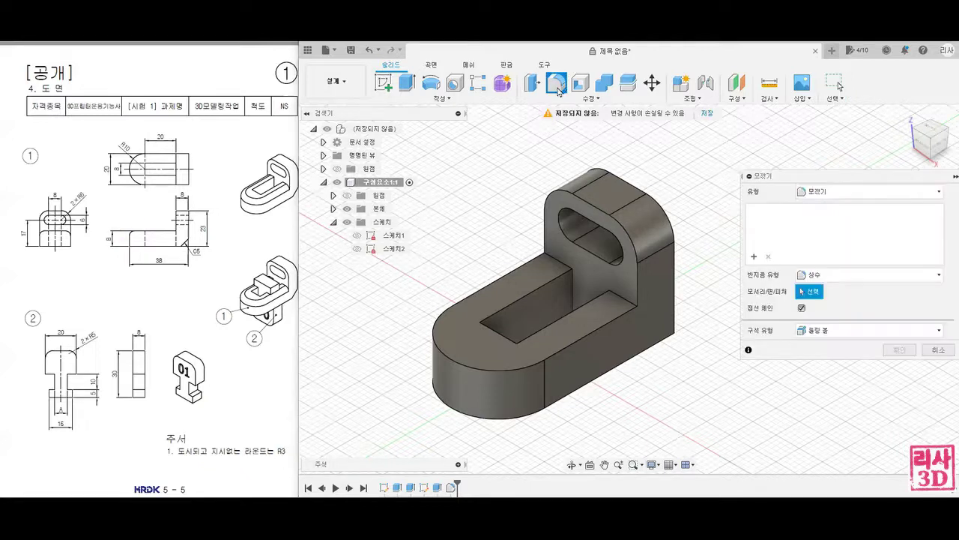
pyautogui.click(510, 274)
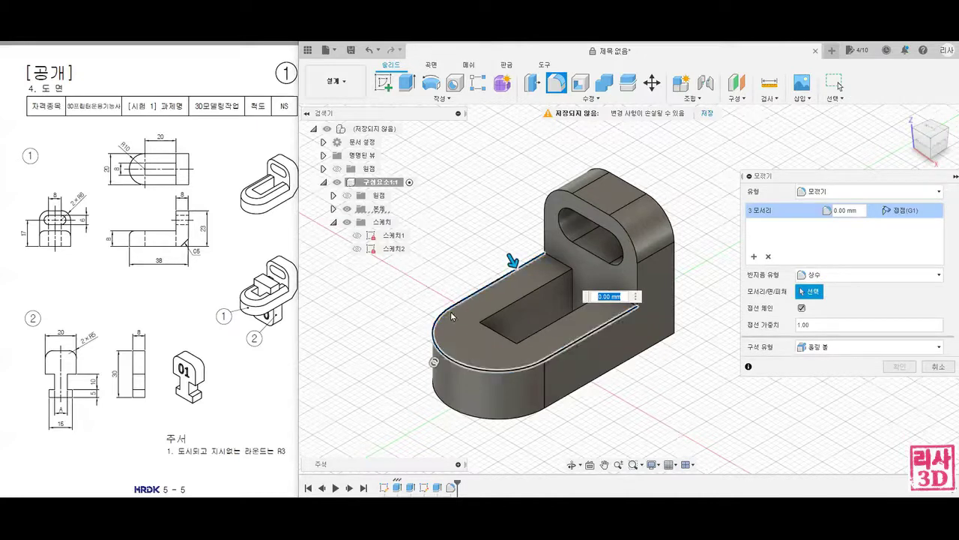
pyautogui.write('3')
pyautogui.press('Return')
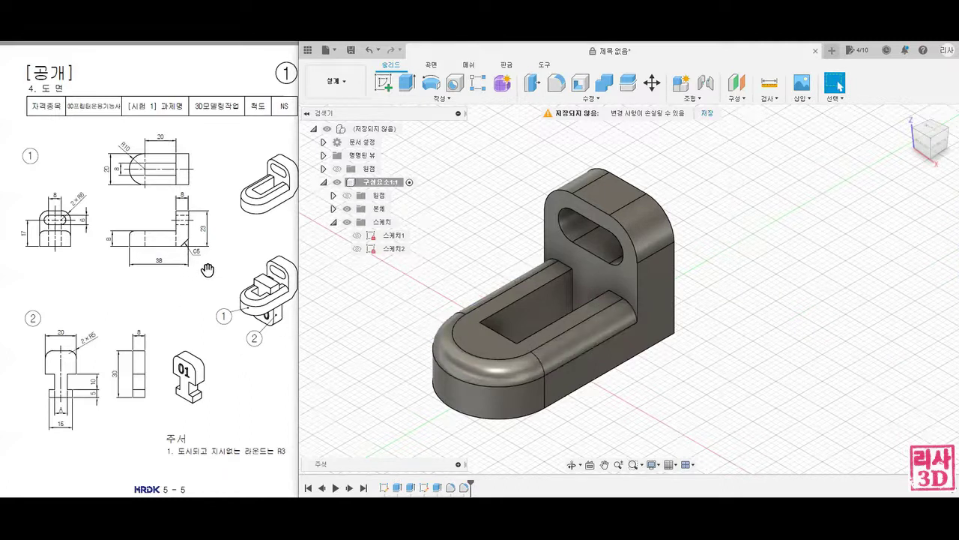
# Chamfer the lower rear edge below the upright wall with an equal distance of 5 mm.
pyautogui.moveTo(212, 281)
pyautogui.mouseDown()
pyautogui.moveTo(180, 251)
pyautogui.moveTo(206, 275)
pyautogui.mouseUp()
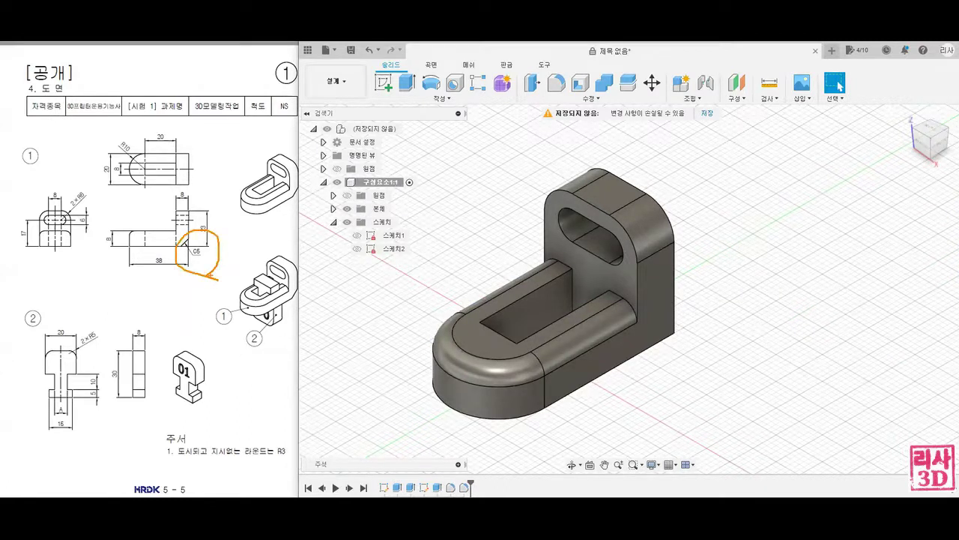
pyautogui.moveTo(724, 325)
pyautogui.mouseDown(button='middle')
pyautogui.moveTo(702, 294)
pyautogui.moveTo(689, 310)
pyautogui.moveTo(646, 310)
pyautogui.moveTo(621, 258)
pyautogui.moveTo(633, 247)
pyautogui.moveTo(653, 290)
pyautogui.mouseUp(button='middle')
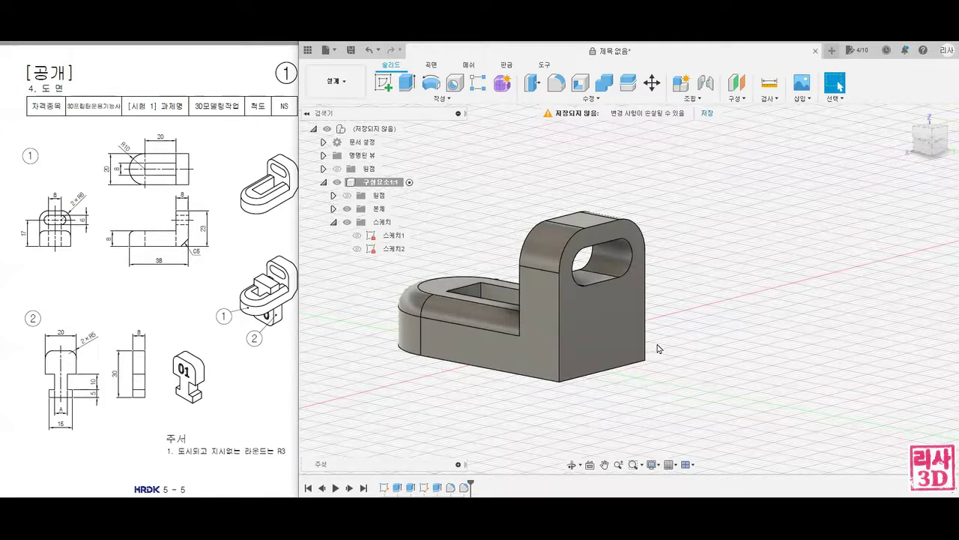
pyautogui.click(589, 101)
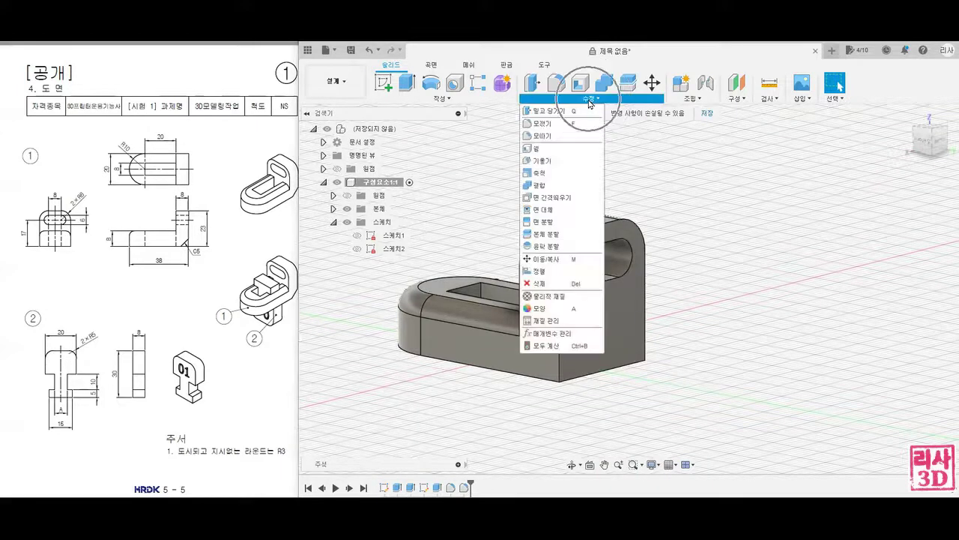
pyautogui.click(555, 137)
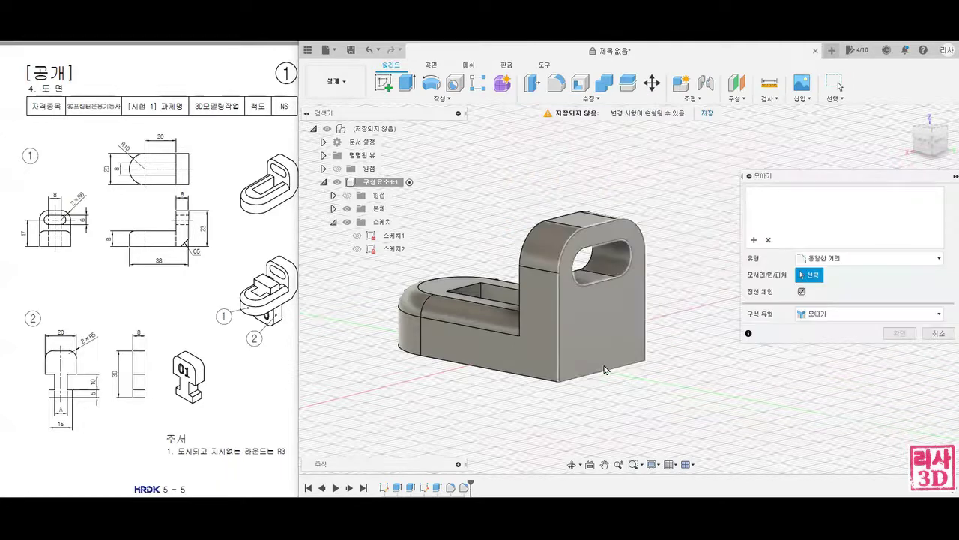
pyautogui.click(598, 375)
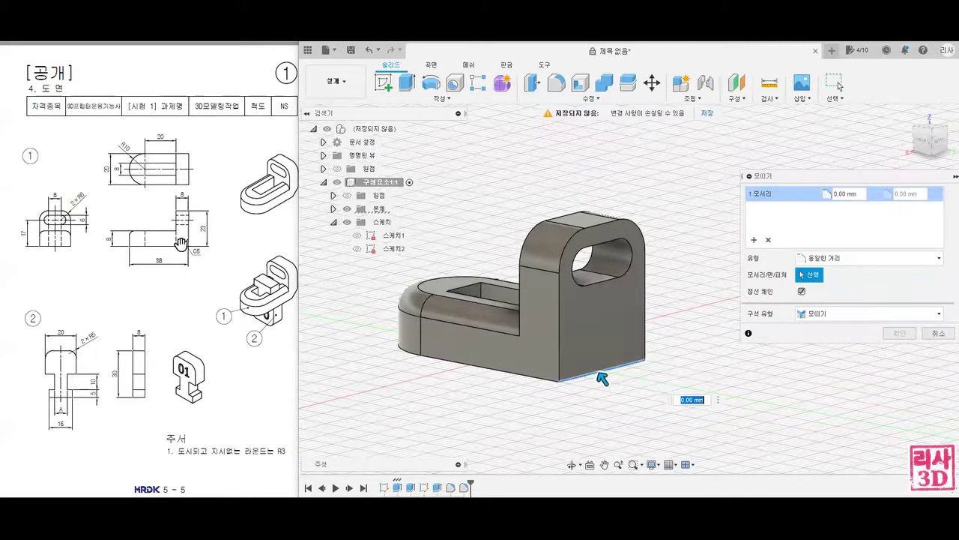
pyautogui.write('5')
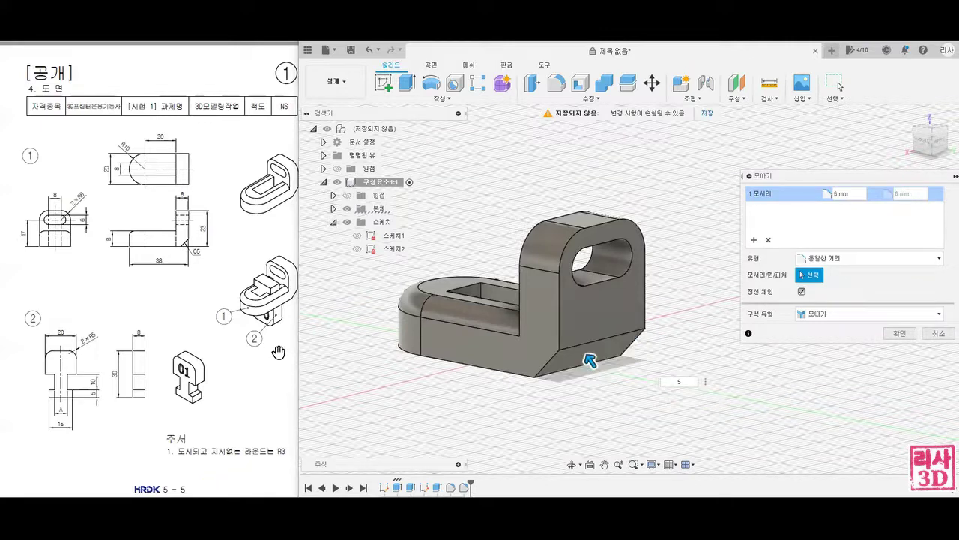
pyautogui.press('Return')
pyautogui.click(922, 144)
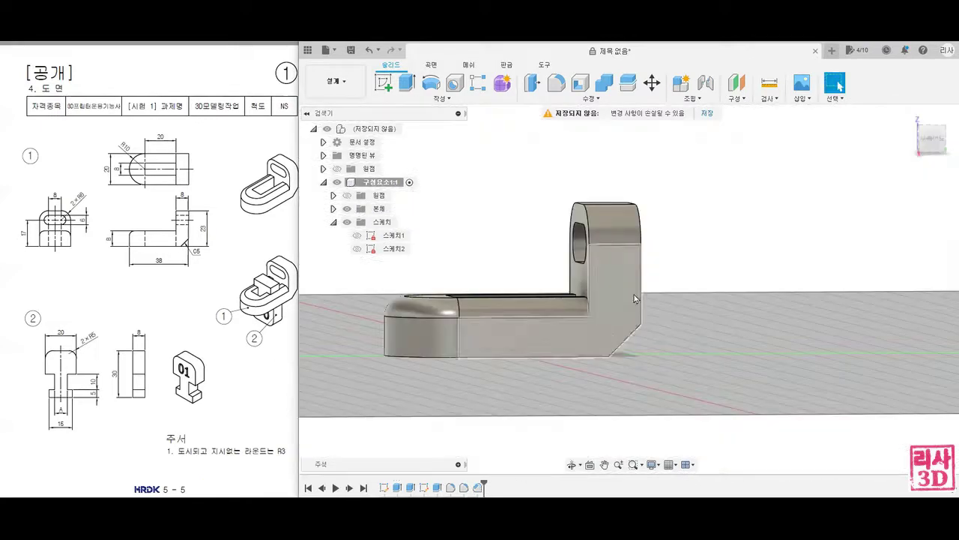
pyautogui.click(904, 118)
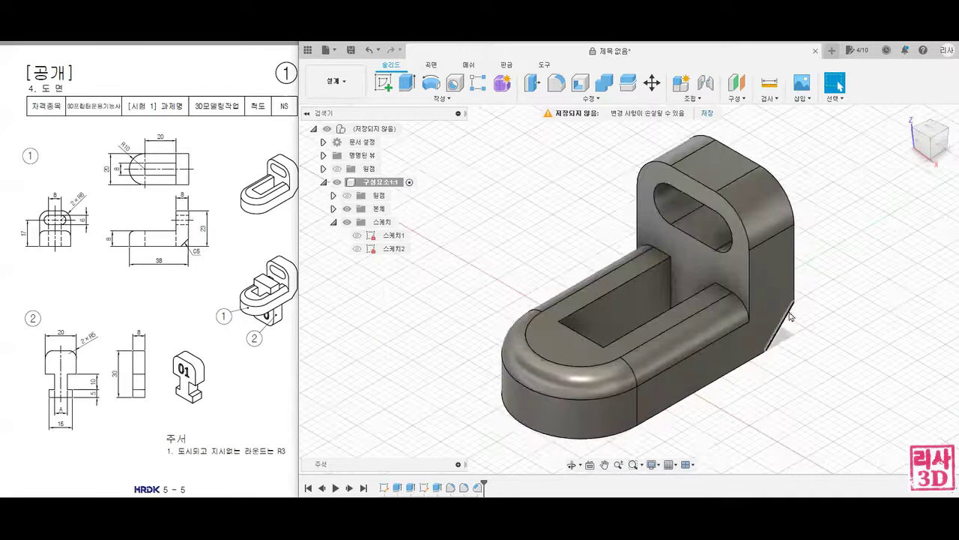
pyautogui.moveTo(807, 332); pyautogui.dragTo(757, 329, button='middle')
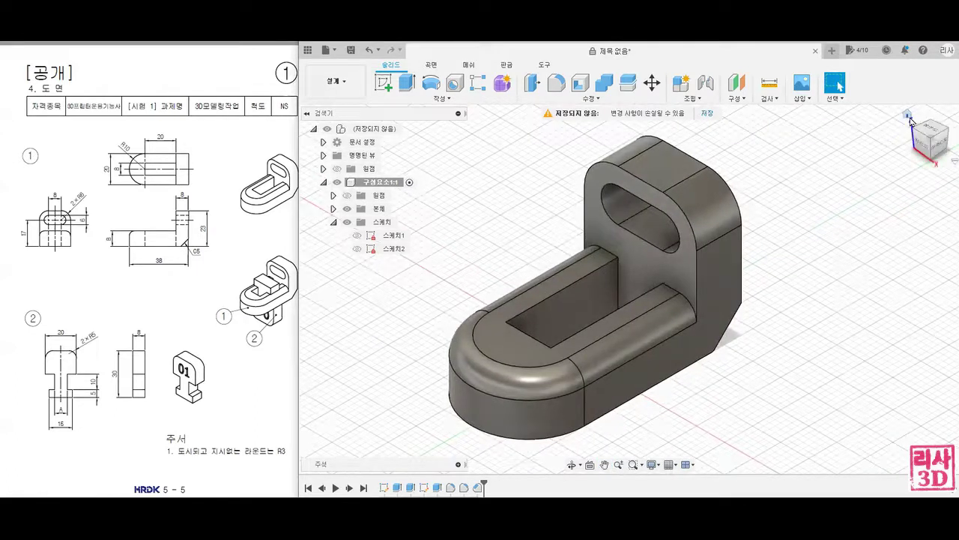
pyautogui.middleClick(813, 273)
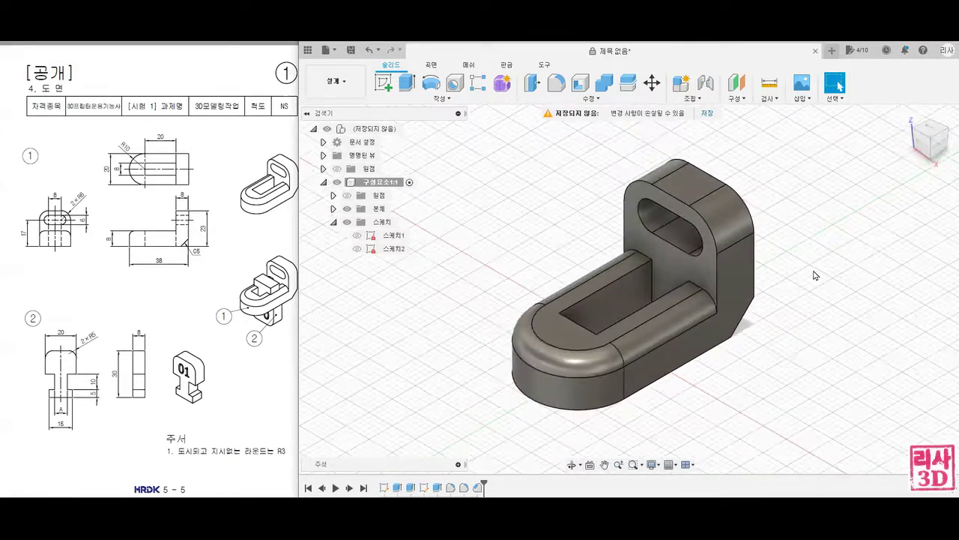
pyautogui.moveTo(794, 289); pyautogui.dragTo(747, 293)
pyautogui.press('Escape')
pyautogui.scroll(1, 748, 294)
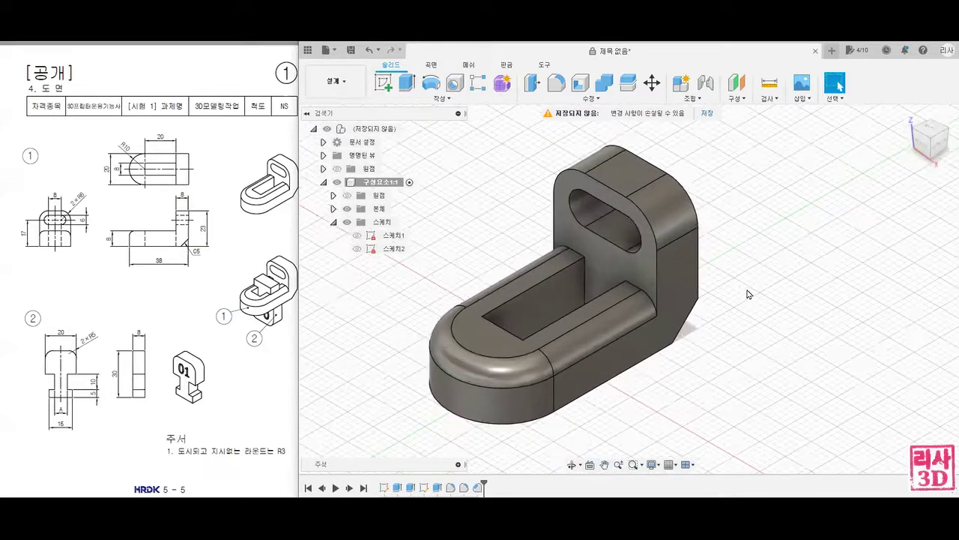
# Activate the top-level assembly and create a new internal standard component under it for part 2.
pyautogui.click(323, 183)
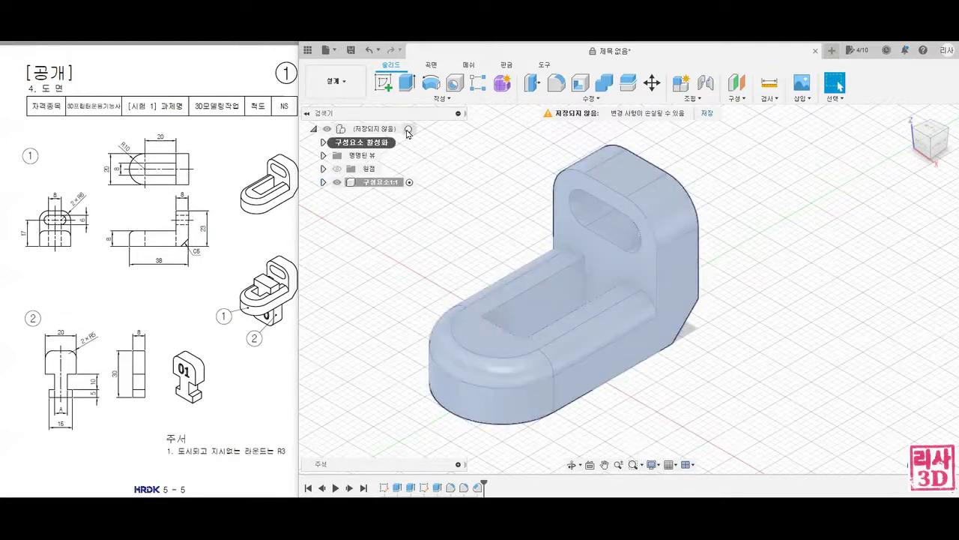
pyautogui.click(409, 130)
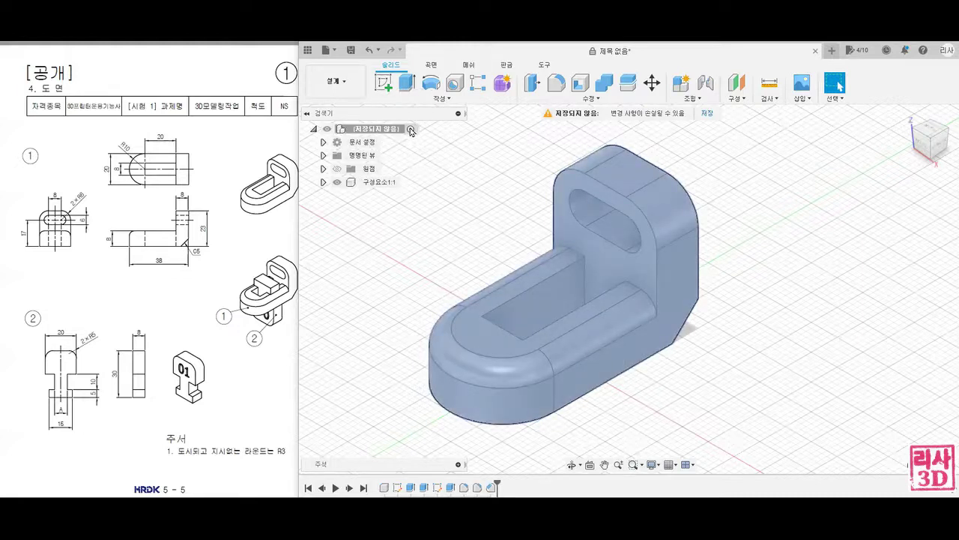
pyautogui.rightClick(388, 131)
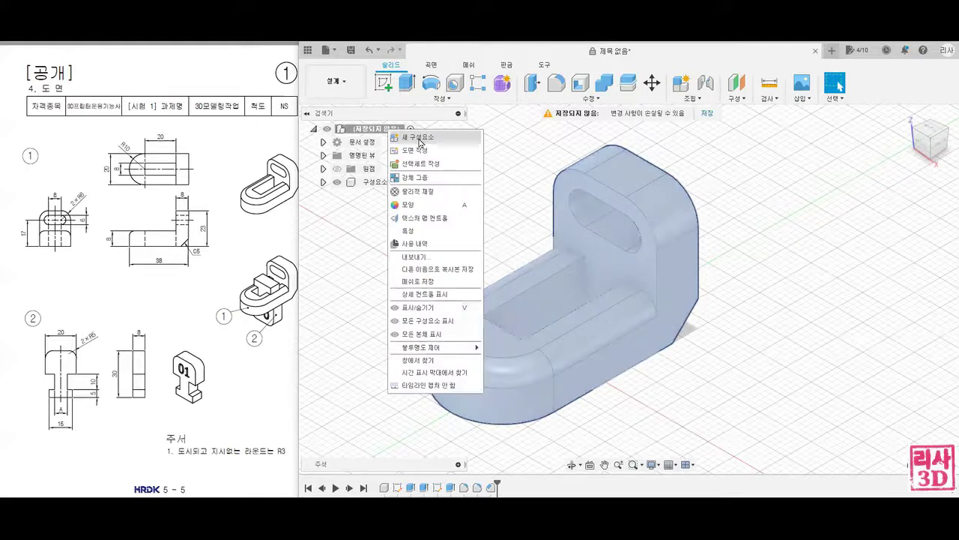
pyautogui.click(421, 139)
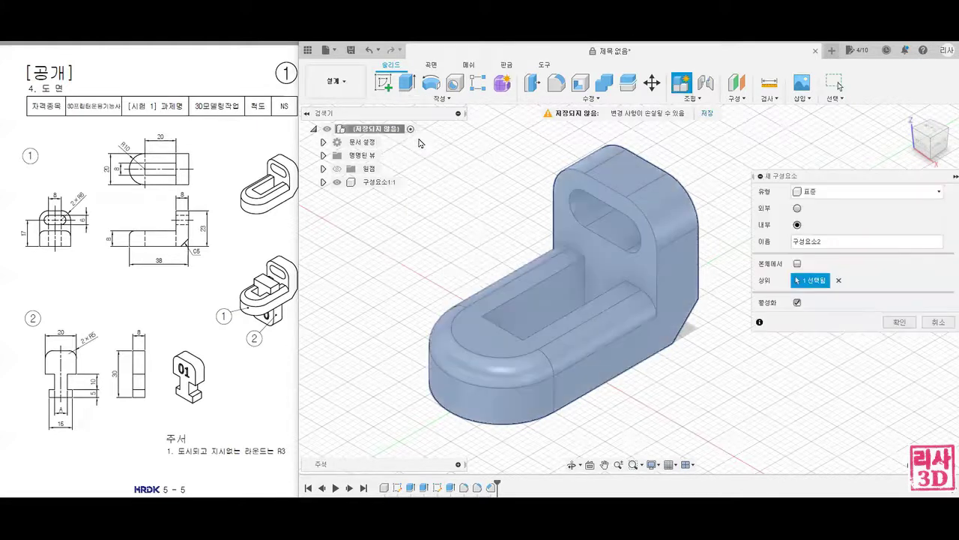
pyautogui.click(899, 322)
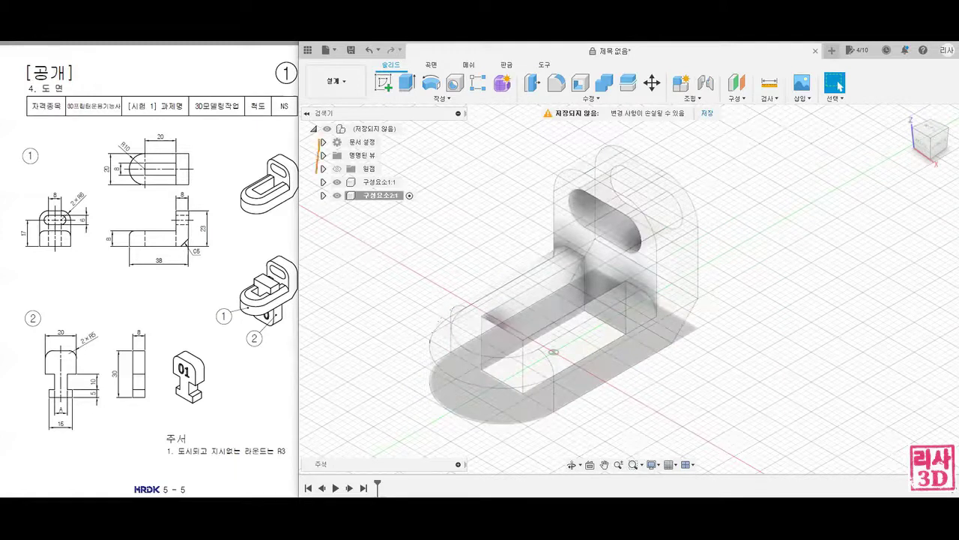
pyautogui.moveTo(337, 208); pyautogui.dragTo(400, 207)
pyautogui.press('Escape')
pyautogui.doubleClick(375, 199)
pyautogui.rightClick(374, 201)
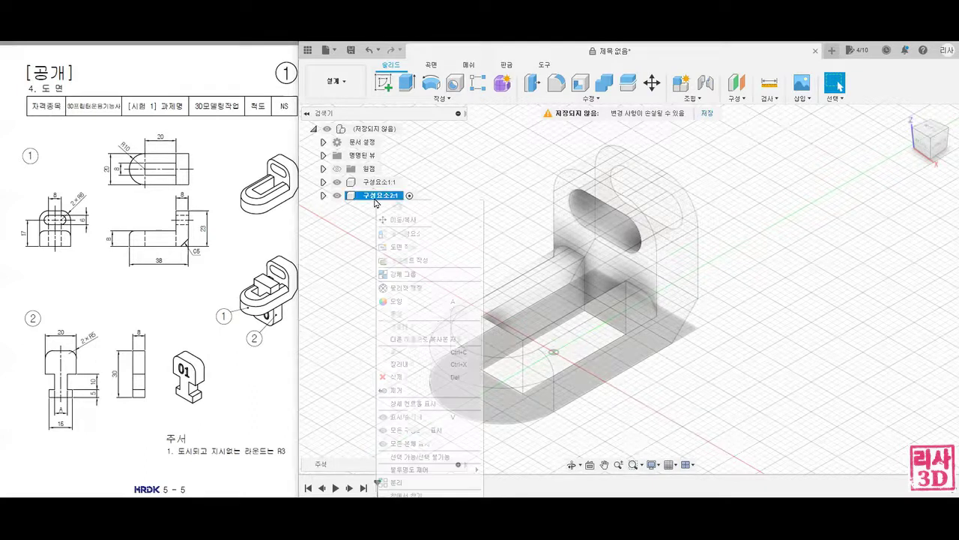
pyautogui.click(488, 195)
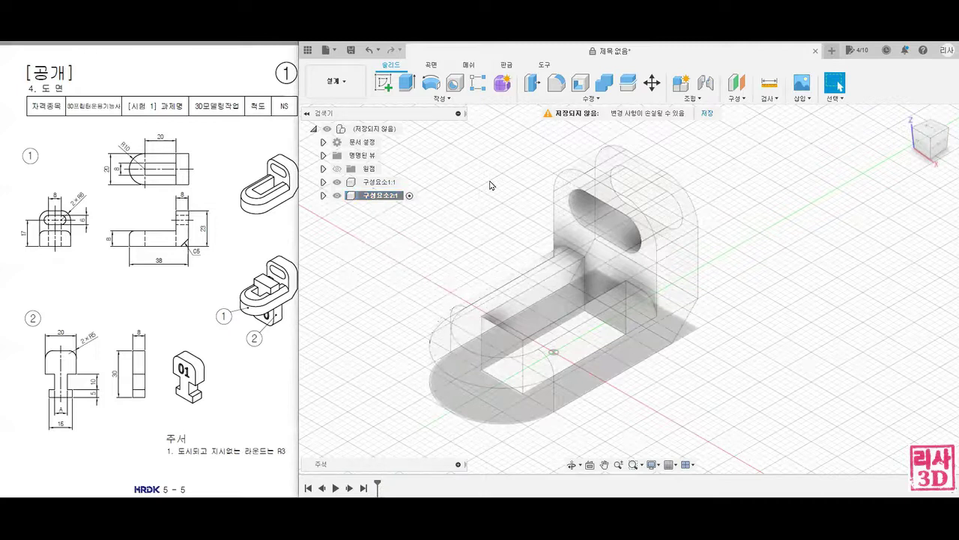
pyautogui.click(410, 196)
pyautogui.click(410, 197)
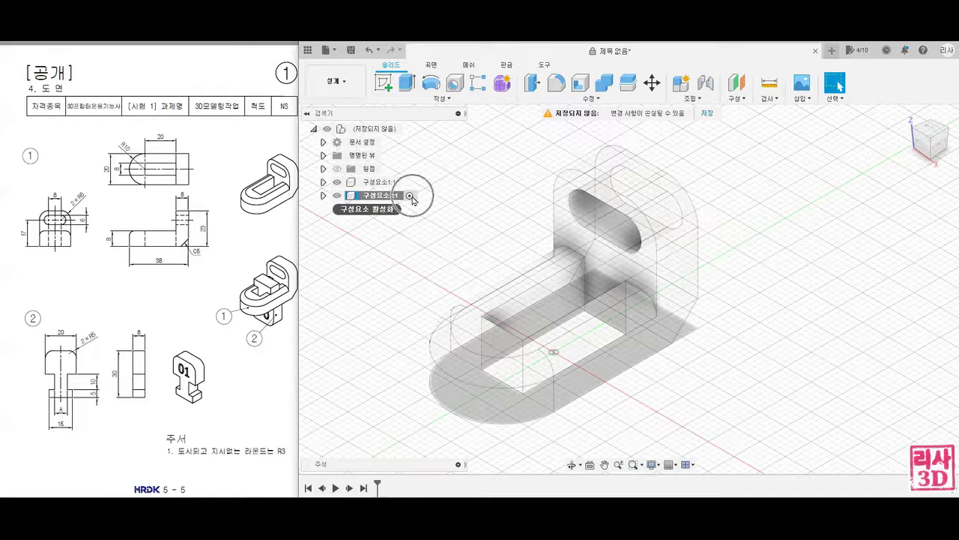
pyautogui.click(411, 197)
pyautogui.moveTo(66, 429)
pyautogui.mouseDown()
pyautogui.moveTo(75, 329)
pyautogui.moveTo(72, 428)
pyautogui.mouseUp()
pyautogui.moveTo(255, 333)
pyautogui.mouseDown()
pyautogui.moveTo(271, 291)
pyautogui.moveTo(267, 319)
pyautogui.mouseUp()
pyautogui.moveTo(210, 326); pyautogui.dragTo(200, 332)
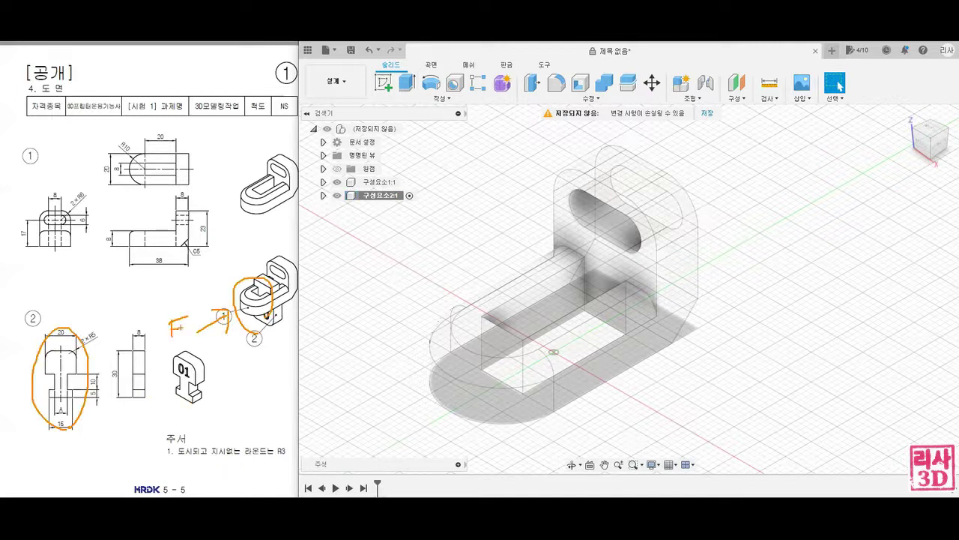
# Start a sketch on the front XZ plane of the second component.
pyautogui.click(381, 85)
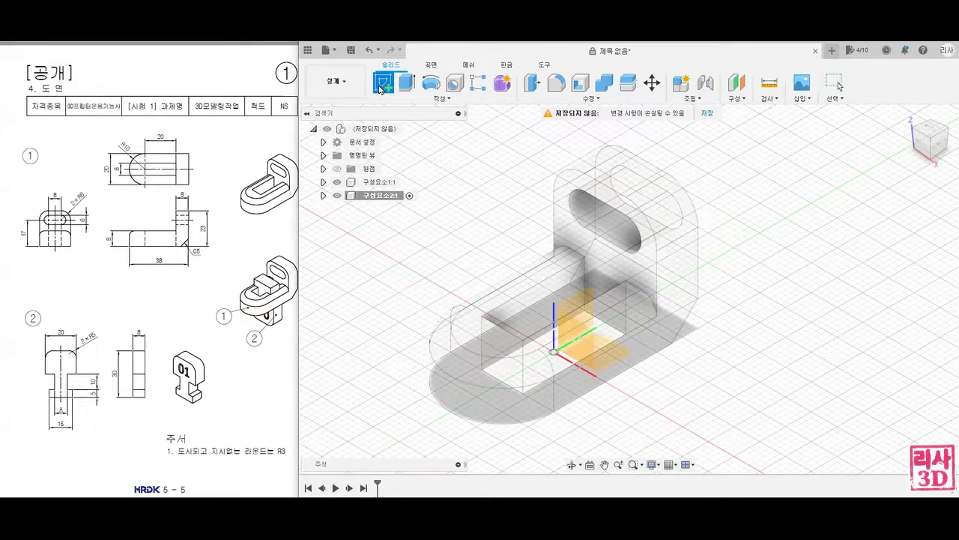
pyautogui.click(927, 143)
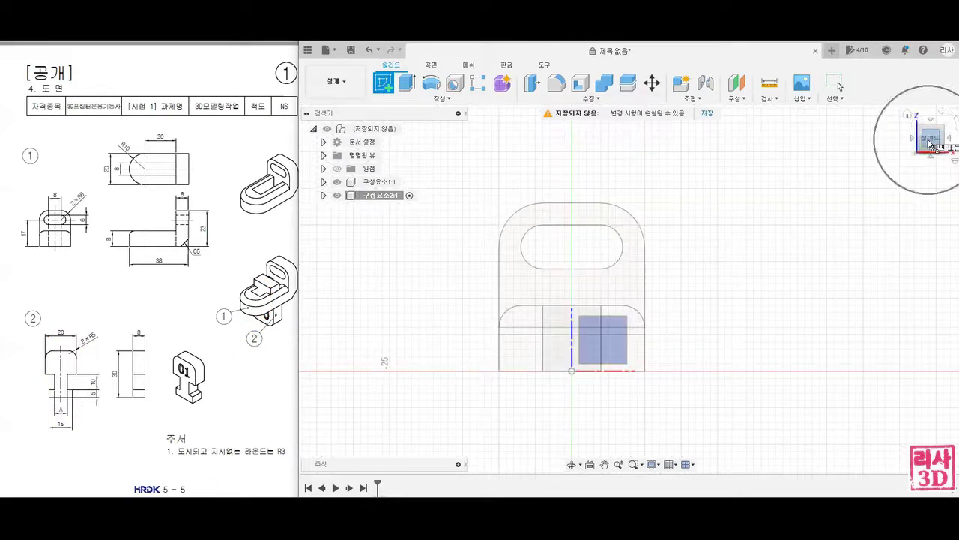
pyautogui.click(869, 166)
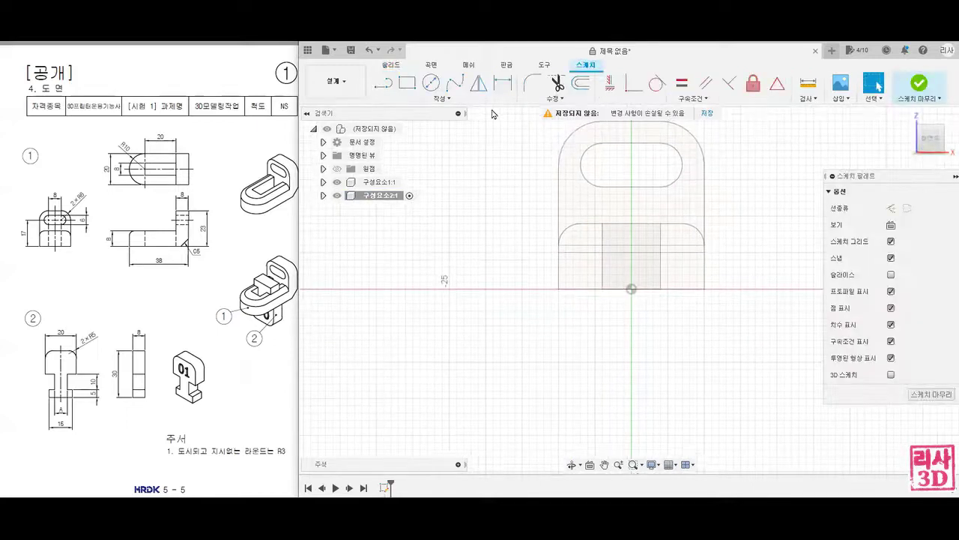
pyautogui.moveTo(667, 136); pyautogui.dragTo(559, 282)
pyautogui.moveTo(564, 142); pyautogui.dragTo(682, 288)
pyautogui.moveTo(894, 154)
pyautogui.mouseDown()
pyautogui.moveTo(851, 156)
pyautogui.moveTo(889, 146)
pyautogui.mouseUp()
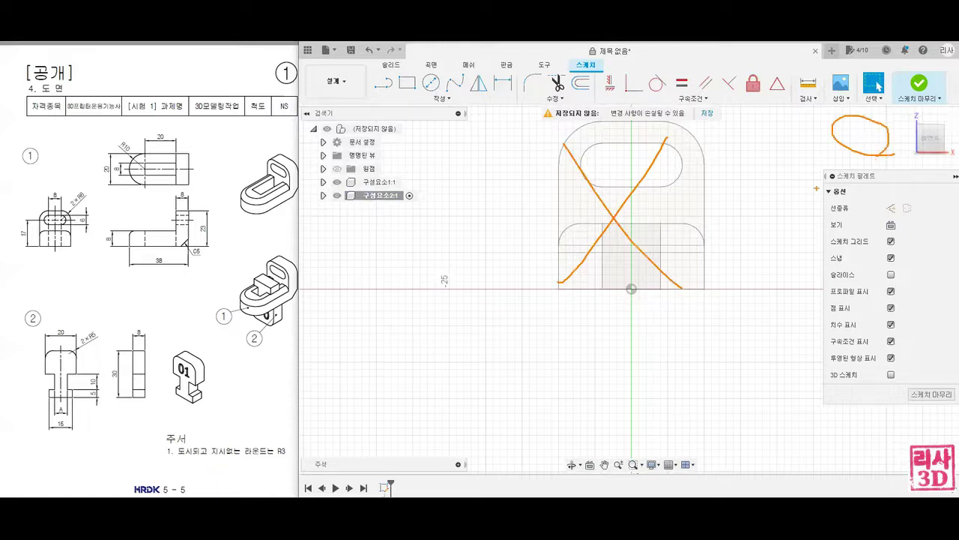
pyautogui.moveTo(769, 196)
pyautogui.mouseDown(button='middle')
pyautogui.moveTo(647, 263)
pyautogui.moveTo(659, 298)
pyautogui.moveTo(640, 285)
pyautogui.moveTo(717, 304)
pyautogui.moveTo(675, 293)
pyautogui.mouseUp(button='middle')
pyautogui.press('Escape')
pyautogui.scroll(1, 660, 299)
pyautogui.scroll(1, 659, 303)
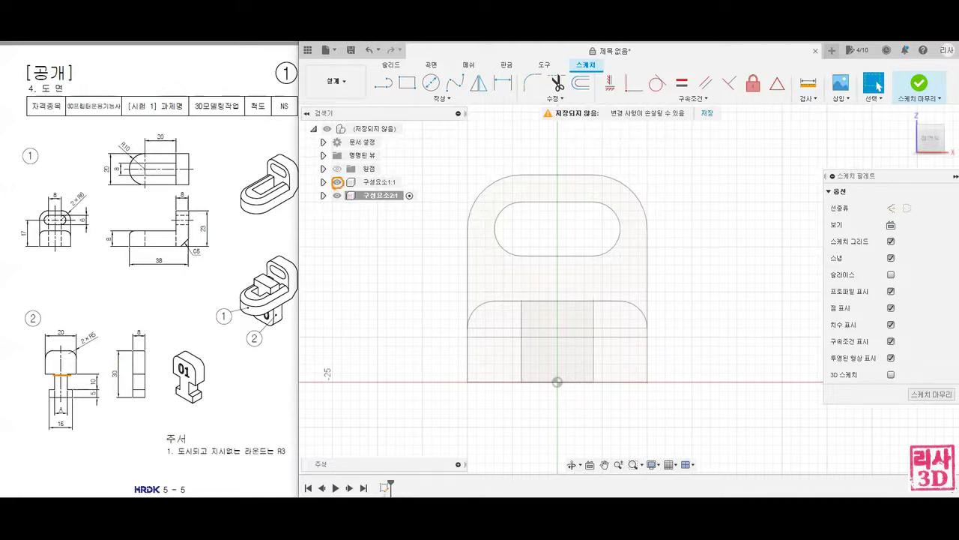
pyautogui.moveTo(570, 172); pyautogui.dragTo(511, 280)
pyautogui.moveTo(500, 201); pyautogui.dragTo(545, 271)
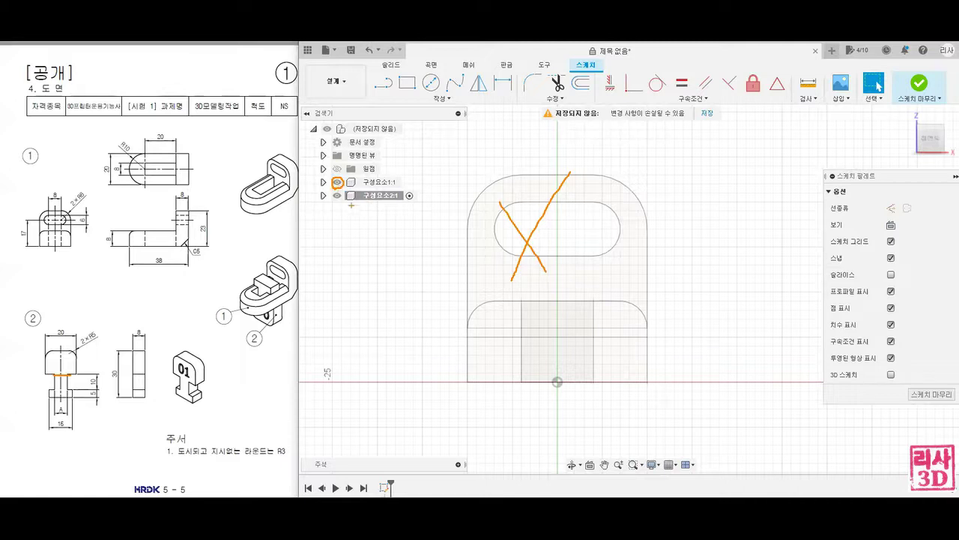
# Hide the first component while keeping the second component active for sketching.
pyautogui.click(336, 186)
pyautogui.click(336, 184)
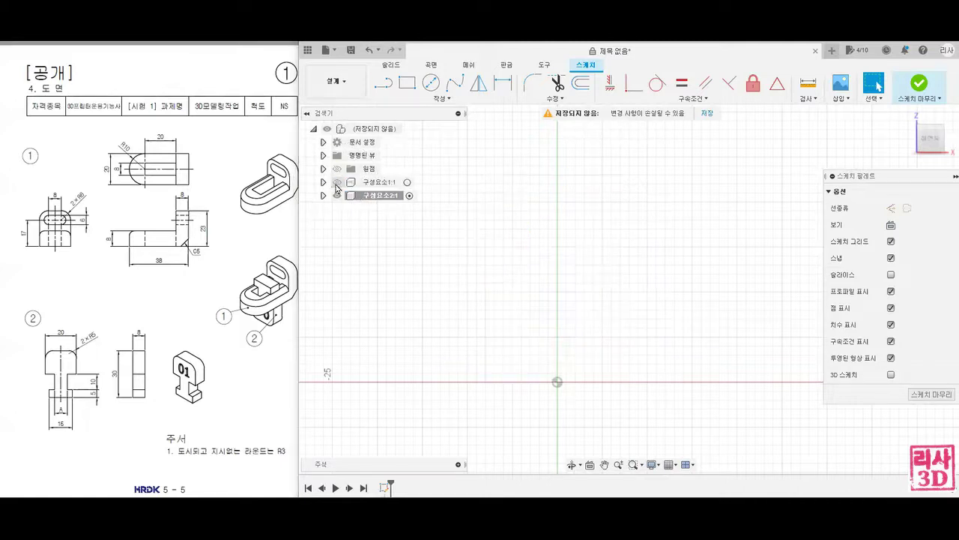
pyautogui.moveTo(495, 281); pyautogui.dragTo(504, 198, button='middle')
pyautogui.scroll(3, 504, 199)
pyautogui.moveTo(507, 250); pyautogui.dragTo(503, 220, button='middle')
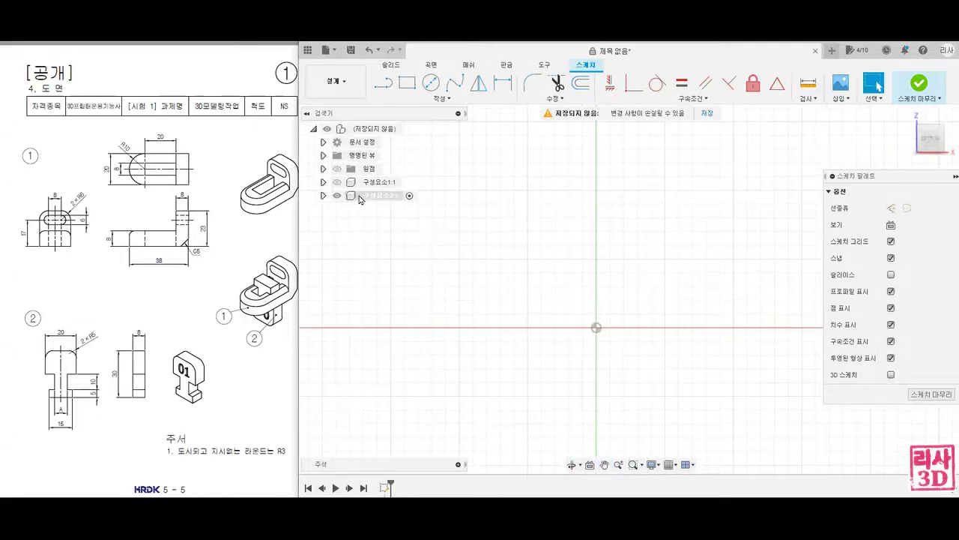
pyautogui.click(412, 198)
# Sketch three center rectangles along the vertical axis, one above the origin and two below, the middle one about 4.6 mm tall.
pyautogui.click(407, 84)
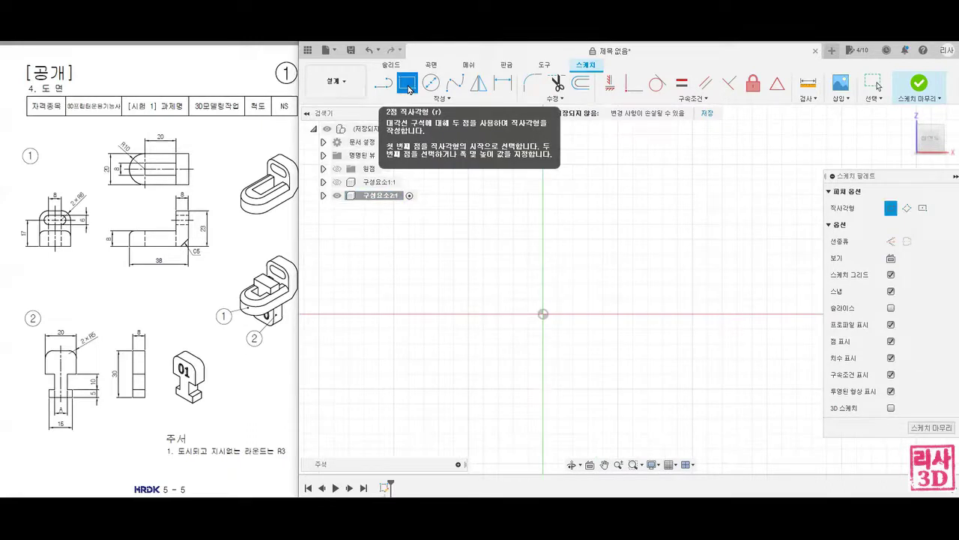
pyautogui.click(924, 210)
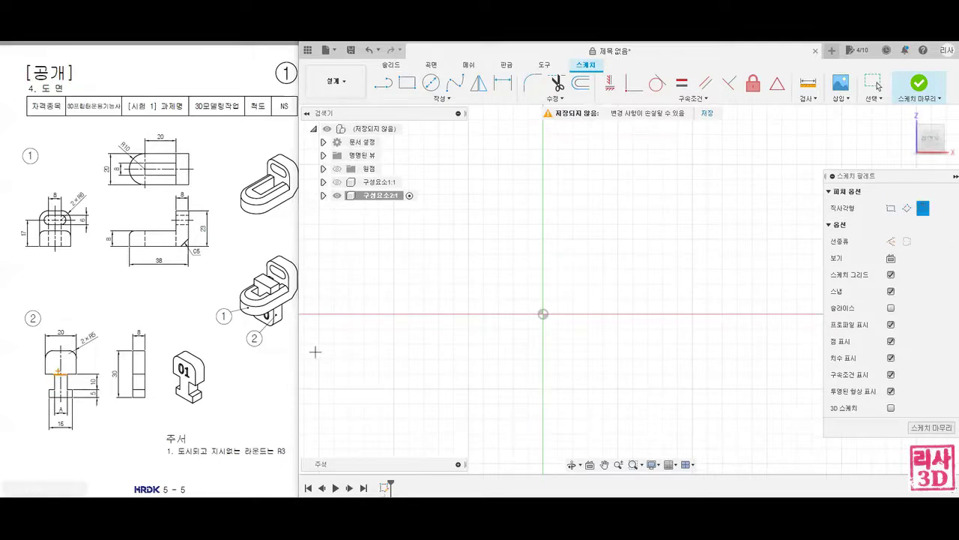
pyautogui.click(543, 239)
pyautogui.click(604, 299)
pyautogui.click(543, 358)
pyautogui.click(580, 393)
pyautogui.moveTo(619, 379); pyautogui.dragTo(611, 291, button='middle')
pyautogui.click(535, 352)
pyautogui.click(611, 376)
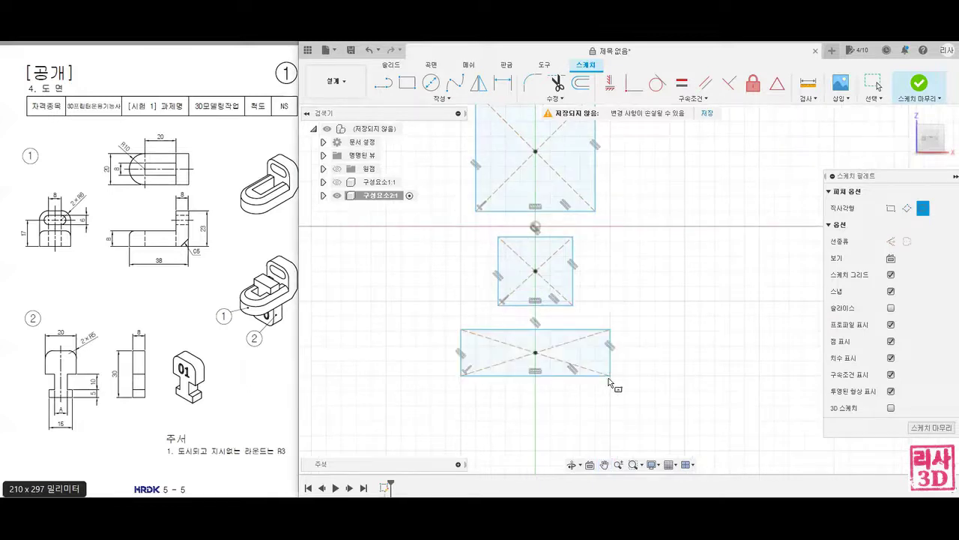
pyautogui.moveTo(670, 272); pyautogui.dragTo(678, 334, button='middle')
pyautogui.press('Escape')
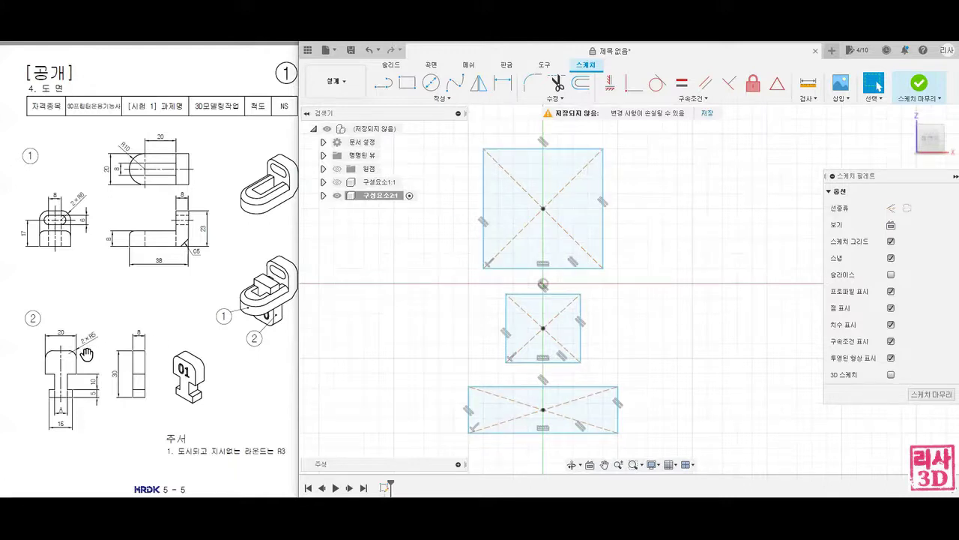
# Constrain the center points of the three rectangles to align vertically with the origin.
pyautogui.moveTo(63, 346); pyautogui.dragTo(58, 413)
pyautogui.click(611, 84)
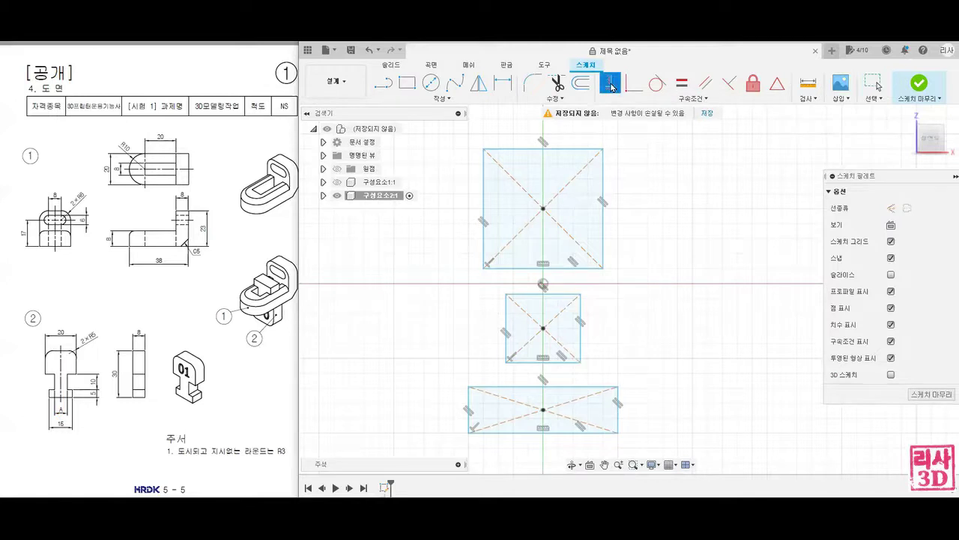
pyautogui.click(543, 284)
pyautogui.click(544, 209)
pyautogui.click(544, 283)
pyautogui.click(543, 328)
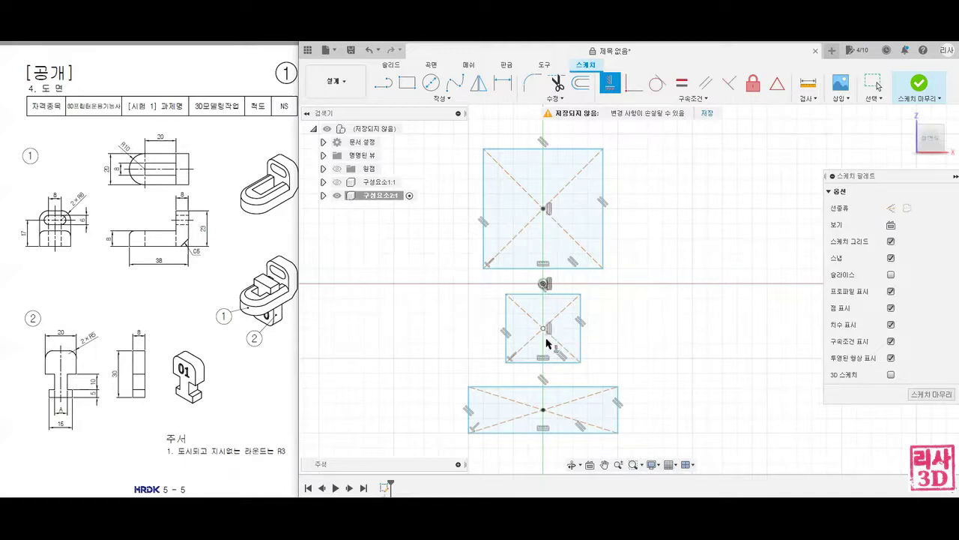
pyautogui.click(545, 410)
# Make the upper rectangle's lower edge and the middle rectangle's upper edge coincident with the origin.
pyautogui.click(634, 82)
pyautogui.click(567, 272)
pyautogui.click(543, 284)
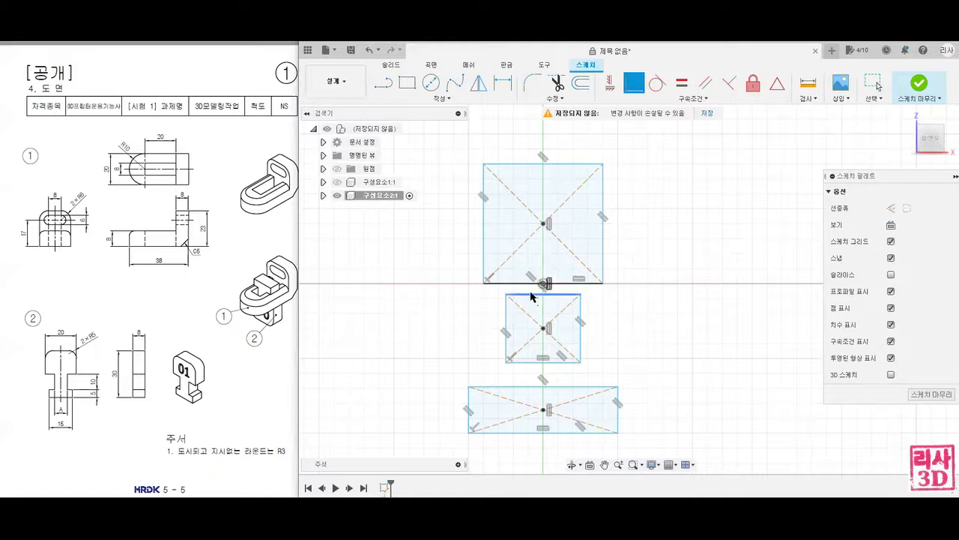
pyautogui.click(562, 295)
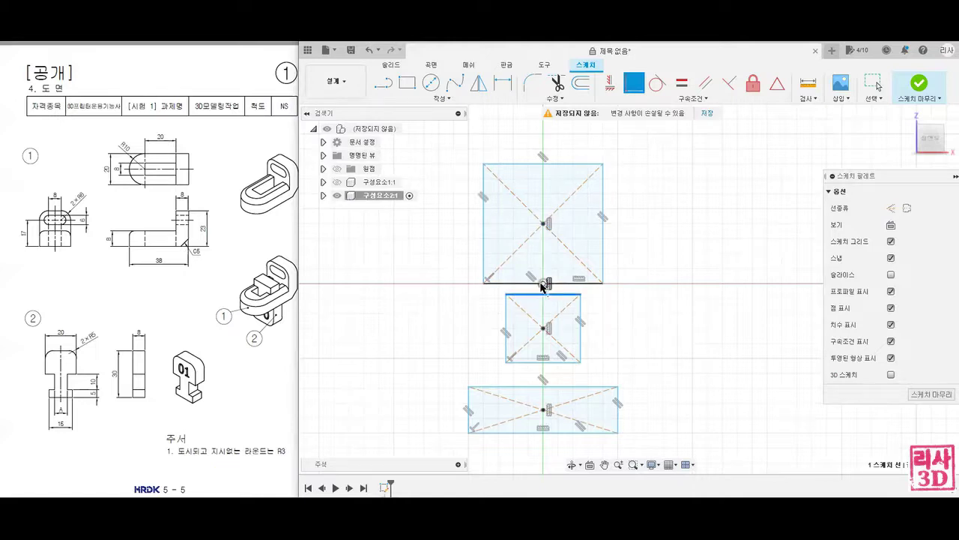
pyautogui.moveTo(546, 282); pyautogui.dragTo(546, 278)
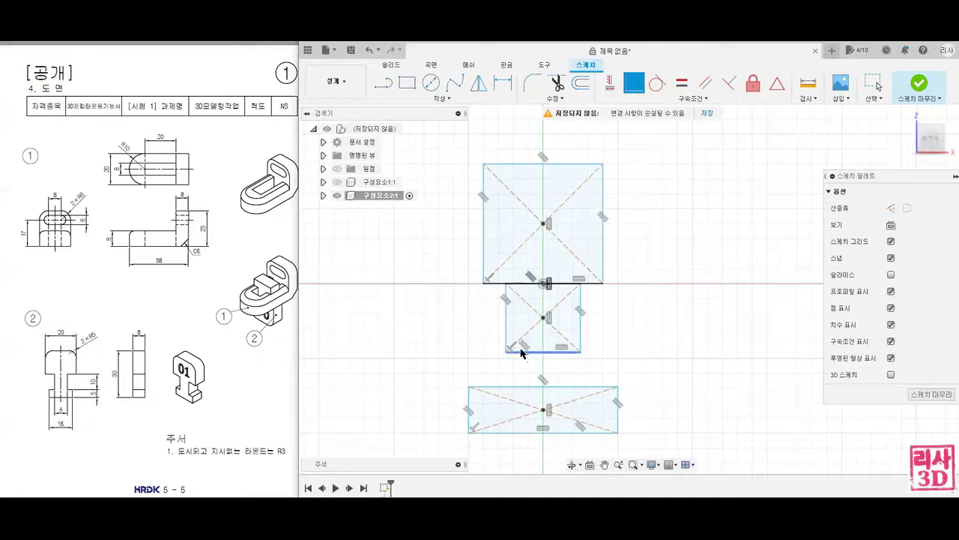
# Make the lowest rectangle's upper edge coincident with the midpoint of the middle rectangle's lower edge.
pyautogui.click(535, 388)
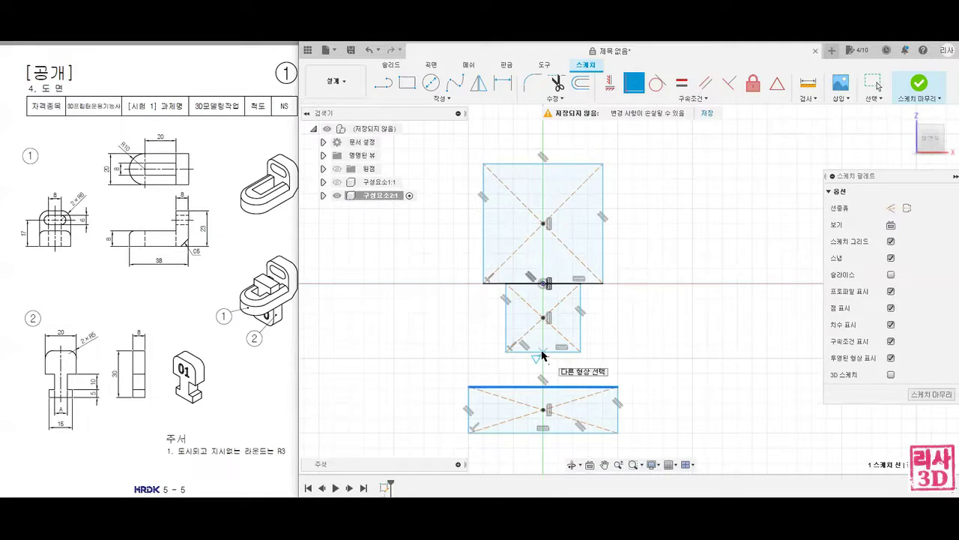
pyautogui.click(543, 353)
pyautogui.scroll(2, 585, 358)
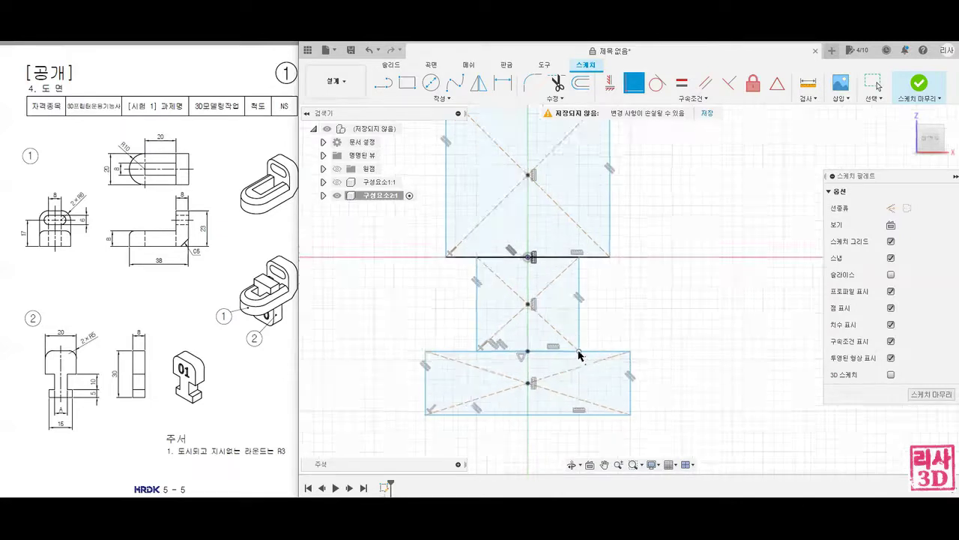
pyautogui.press('Escape')
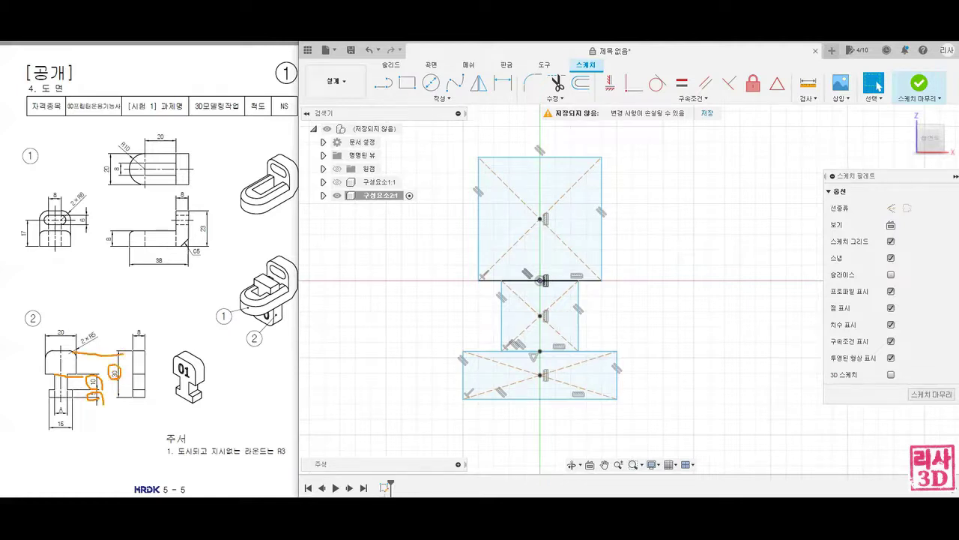
# Dimension the middle rectangle's height to 10 mm.
pyautogui.click(502, 86)
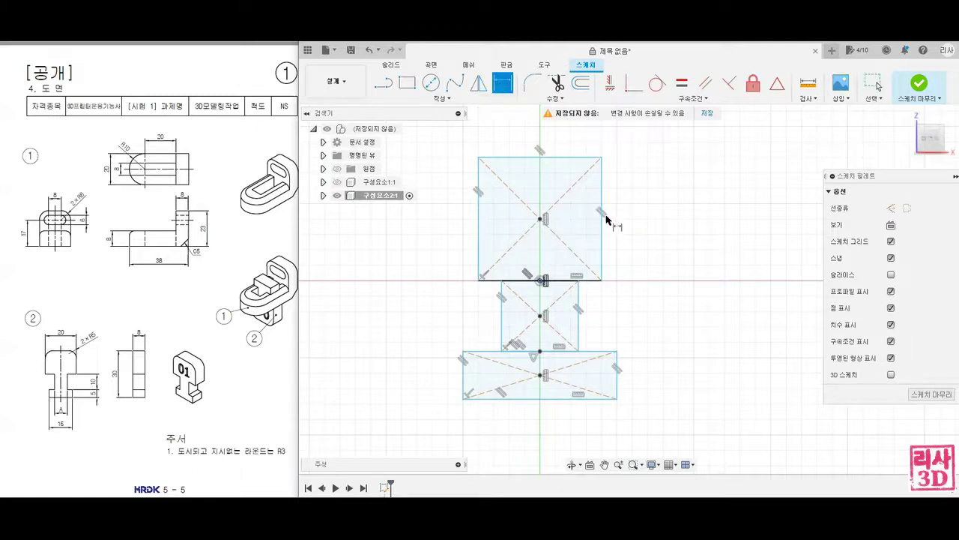
pyautogui.click(577, 310)
pyautogui.click(636, 316)
pyautogui.write('10')
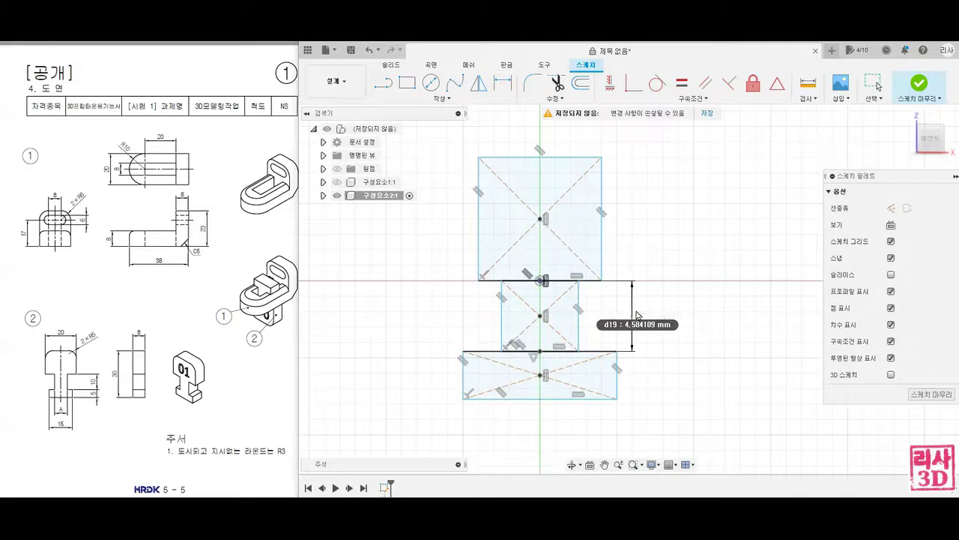
pyautogui.press('Return')
# Dimension the lowest rectangle's height to 5 mm.
pyautogui.scroll(-2, 636, 322)
pyautogui.moveTo(635, 329); pyautogui.dragTo(637, 236, button='middle')
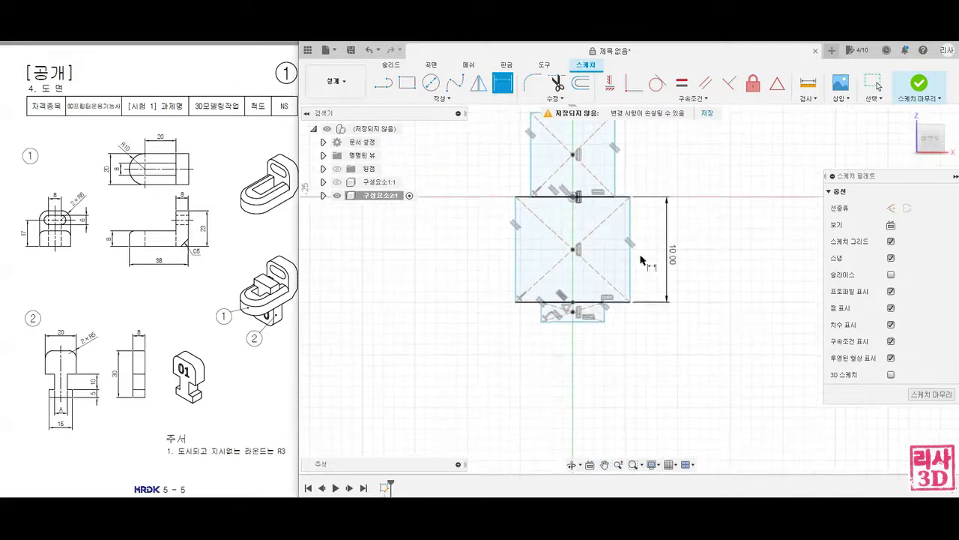
pyautogui.click(605, 314)
pyautogui.click(635, 327)
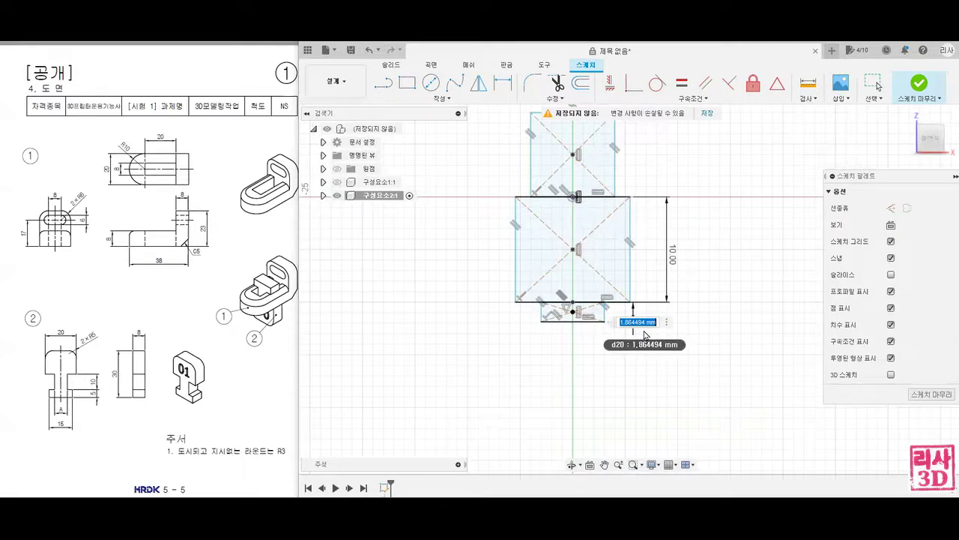
pyautogui.write('5')
pyautogui.press('Return')
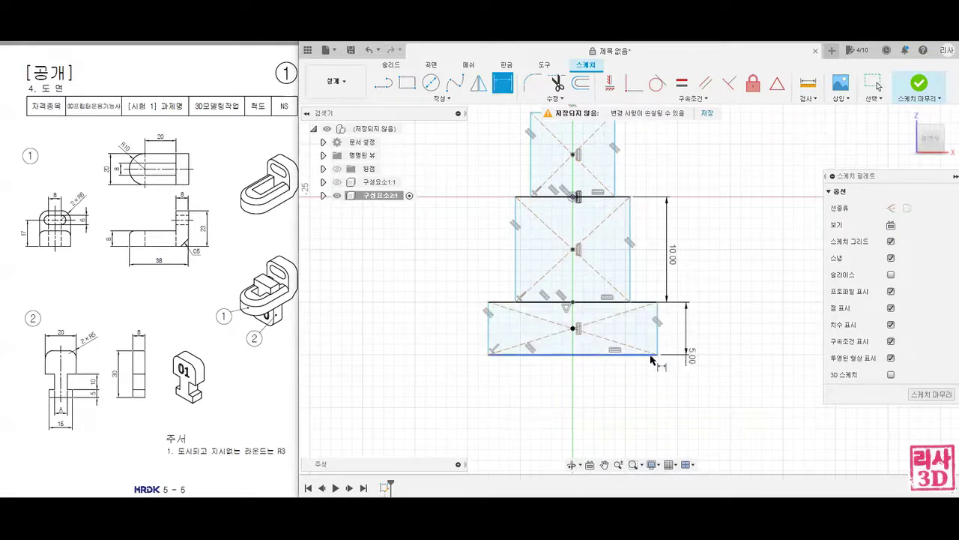
# Dimension the overall height from the uppermost edge to the lowest edge of the profile to 30 mm.
pyautogui.moveTo(726, 349); pyautogui.dragTo(722, 382, button='middle')
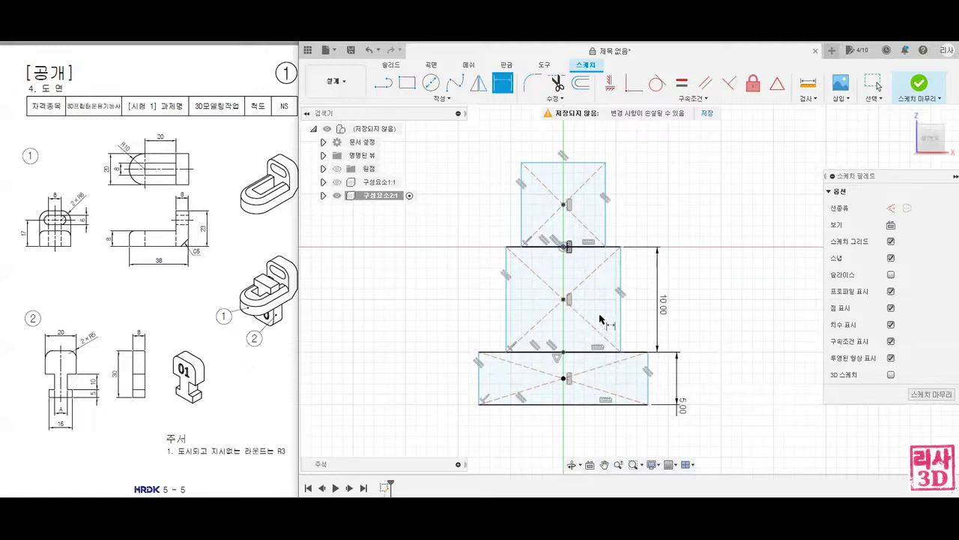
pyautogui.click(566, 163)
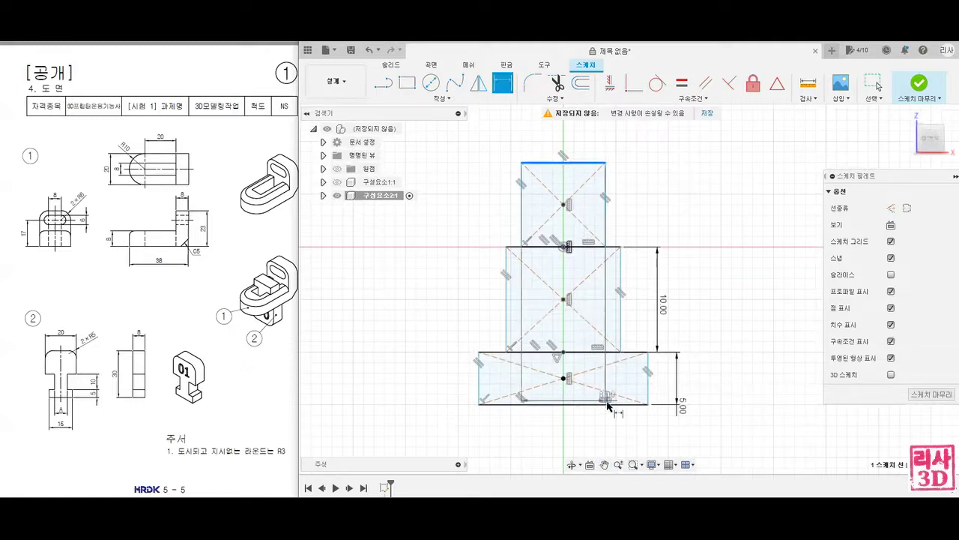
pyautogui.click(607, 404)
pyautogui.click(724, 364)
pyautogui.write('30')
pyautogui.press('Return')
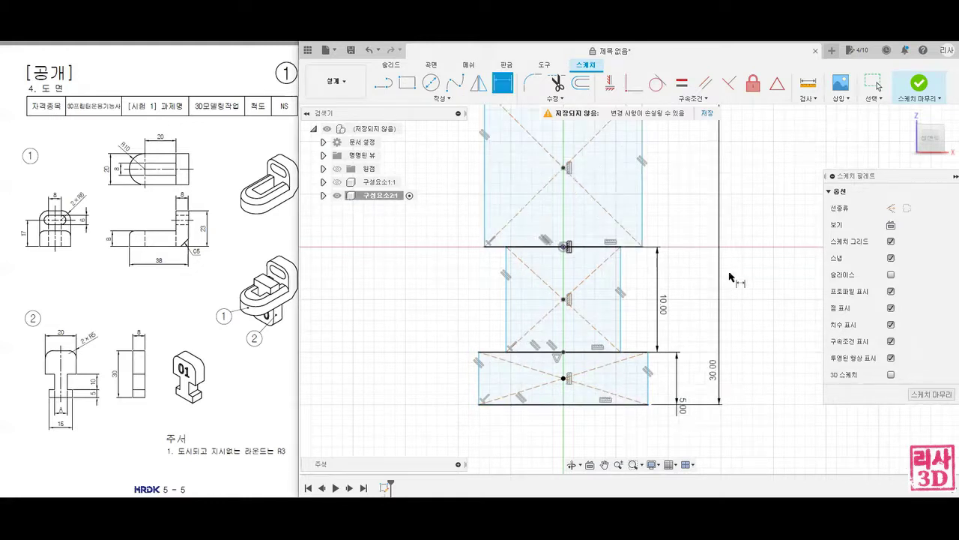
# Dimension the width between the middle rectangle's two vertical sides to 7 mm.
pyautogui.scroll(-3, 731, 277)
pyautogui.scroll(2, 692, 330)
pyautogui.moveTo(731, 296)
pyautogui.mouseDown(button='middle')
pyautogui.moveTo(693, 349)
pyautogui.moveTo(707, 299)
pyautogui.moveTo(736, 263)
pyautogui.mouseUp(button='middle')
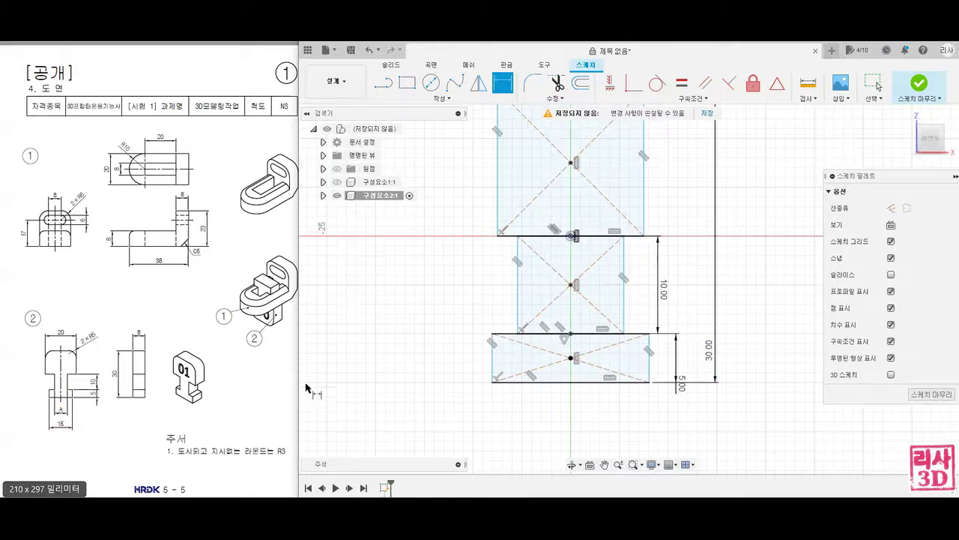
pyautogui.click(519, 317)
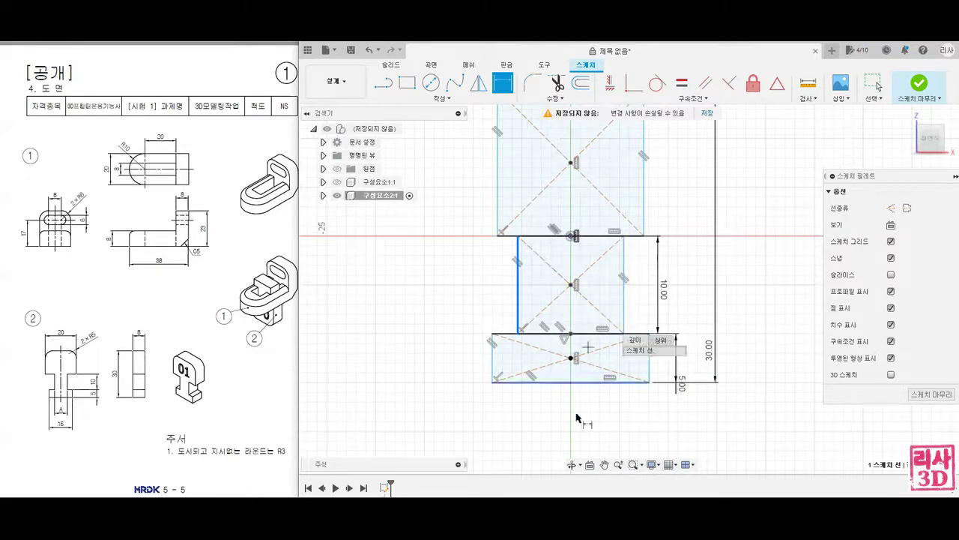
pyautogui.click(624, 323)
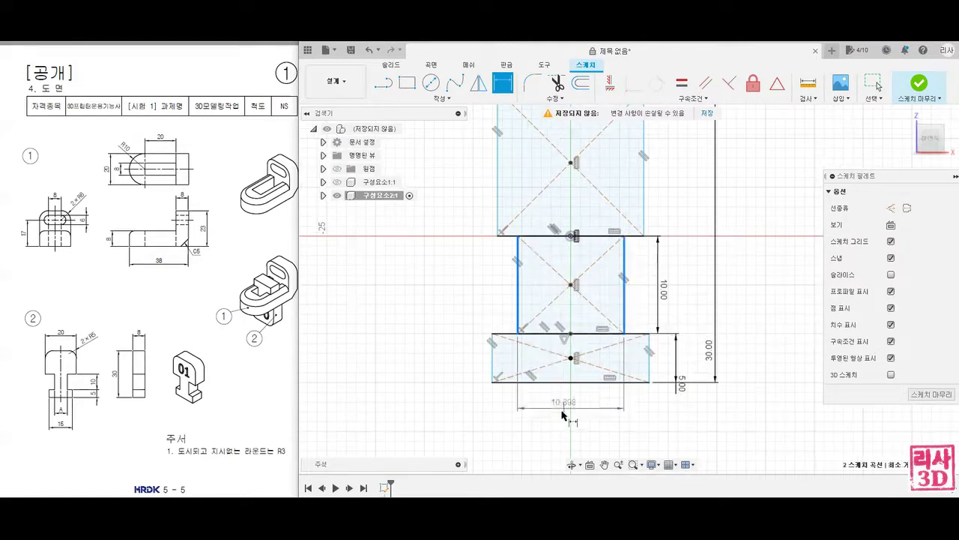
pyautogui.click(561, 412)
pyautogui.write('1')
pyautogui.press('Return')
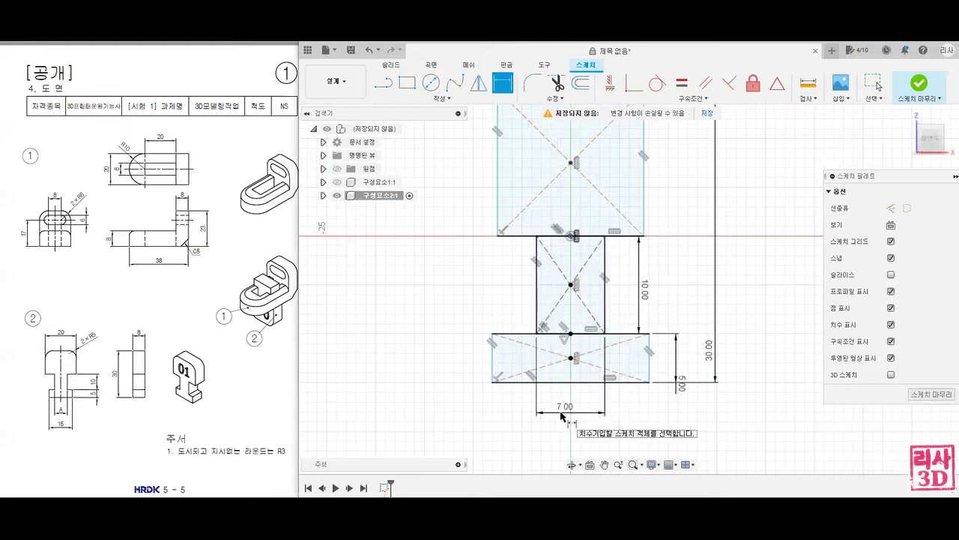
# Dimension the width of the lowest rectangle to 15 mm.
pyautogui.click(516, 382)
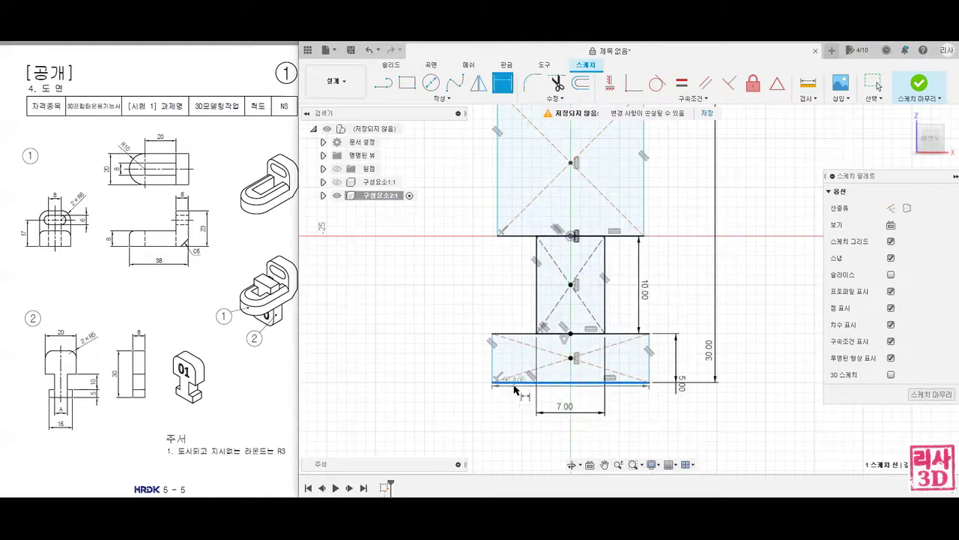
pyautogui.click(512, 440)
pyautogui.write('15')
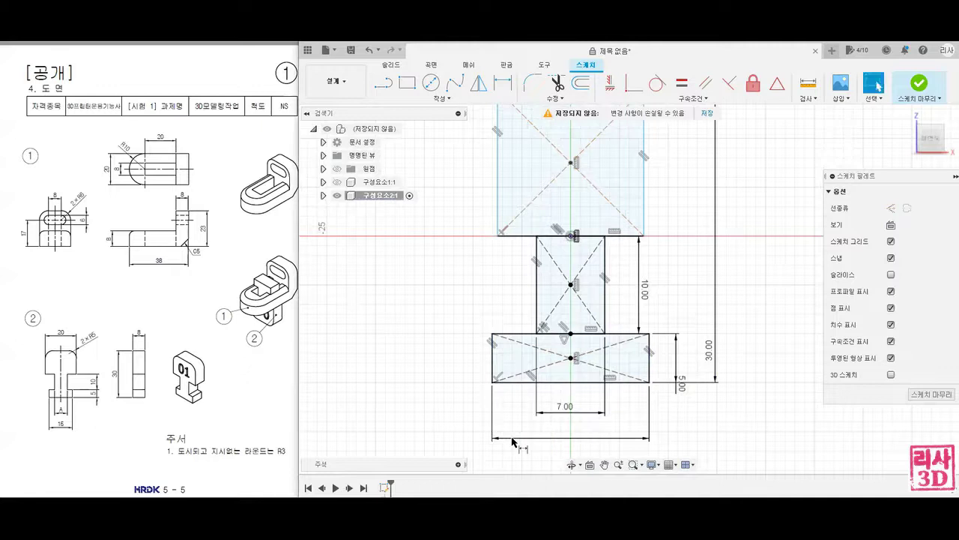
pyautogui.press('Return')
# Dimension the width of the upper rectangle to 20 mm.
pyautogui.moveTo(466, 268)
pyautogui.mouseDown(button='middle')
pyautogui.moveTo(443, 325)
pyautogui.moveTo(454, 319)
pyautogui.moveTo(452, 346)
pyautogui.mouseUp(button='middle')
pyautogui.click(559, 167)
pyautogui.click(563, 144)
pyautogui.write('20')
pyautogui.press('Return')
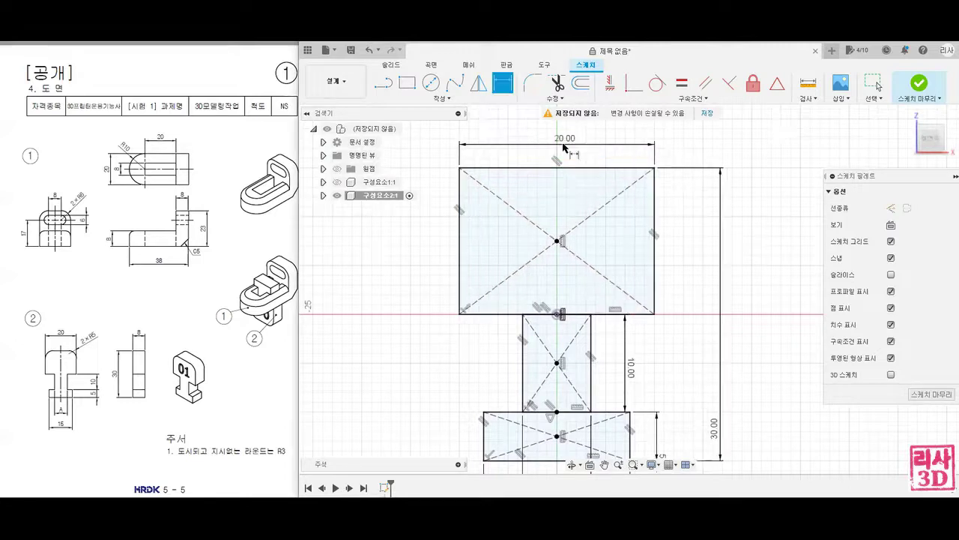
# Finish part 2's profile sketch and expand the component and its sketch folder in the browser.
pyautogui.scroll(-2, 442, 379)
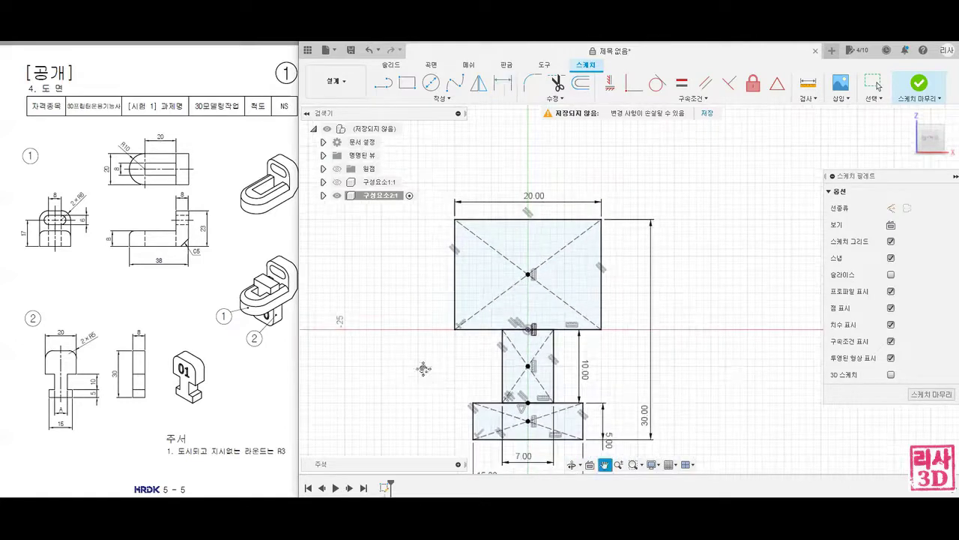
pyautogui.moveTo(442, 379); pyautogui.dragTo(468, 344, button='middle')
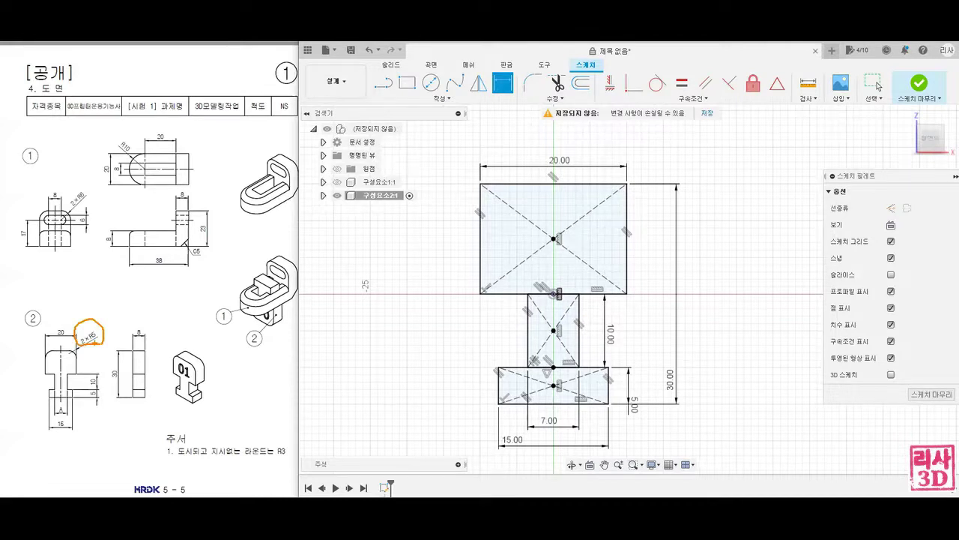
pyautogui.press('Escape')
pyautogui.click(323, 196)
pyautogui.click(334, 222)
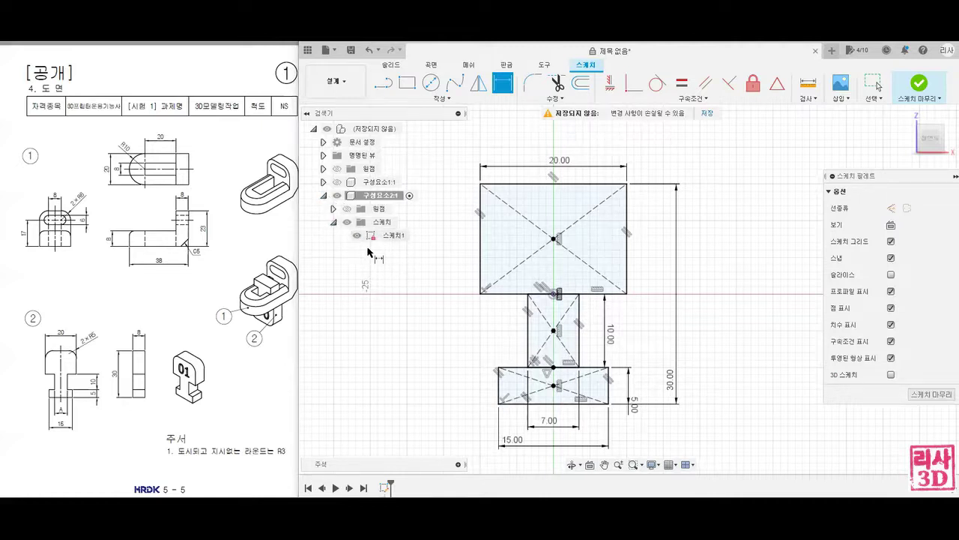
pyautogui.click(918, 84)
pyautogui.click(907, 116)
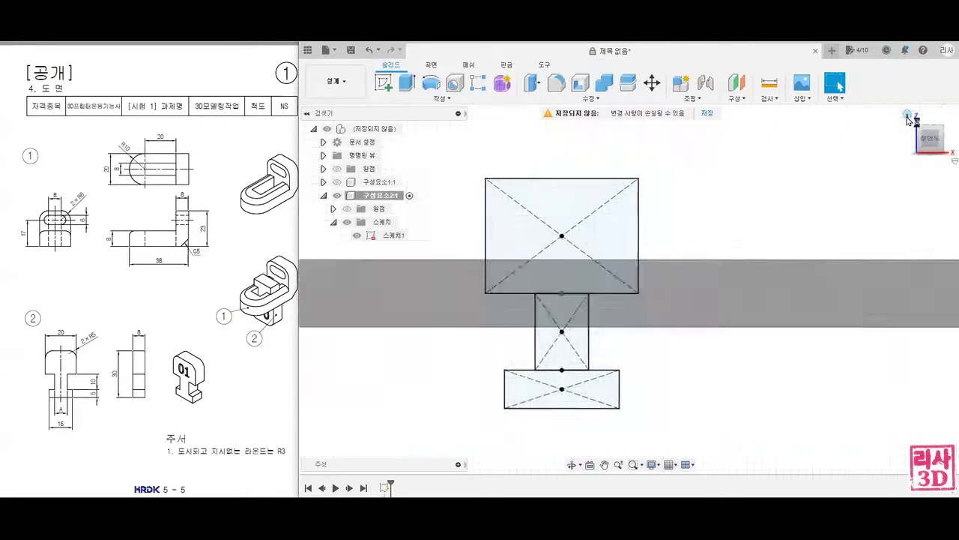
pyautogui.moveTo(773, 295); pyautogui.dragTo(668, 313, button='middle')
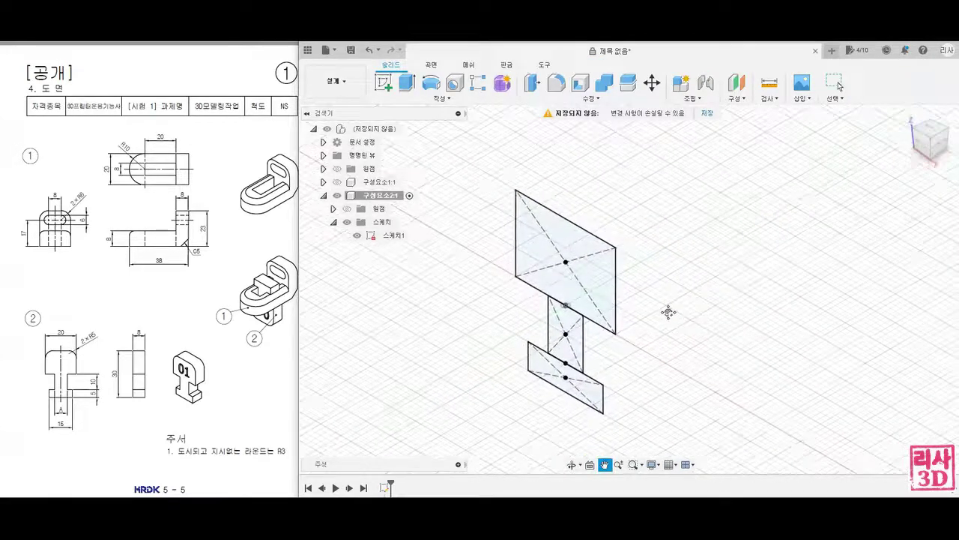
# Extrude all three rectangles of the profile symmetrically as a new body, 8 mm in whole length.
pyautogui.click(407, 84)
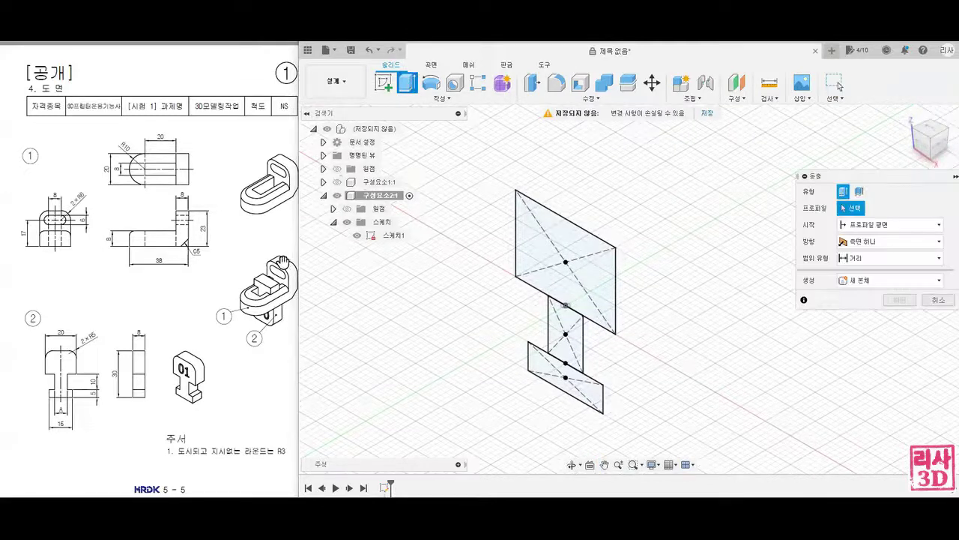
pyautogui.moveTo(146, 347); pyautogui.dragTo(151, 337)
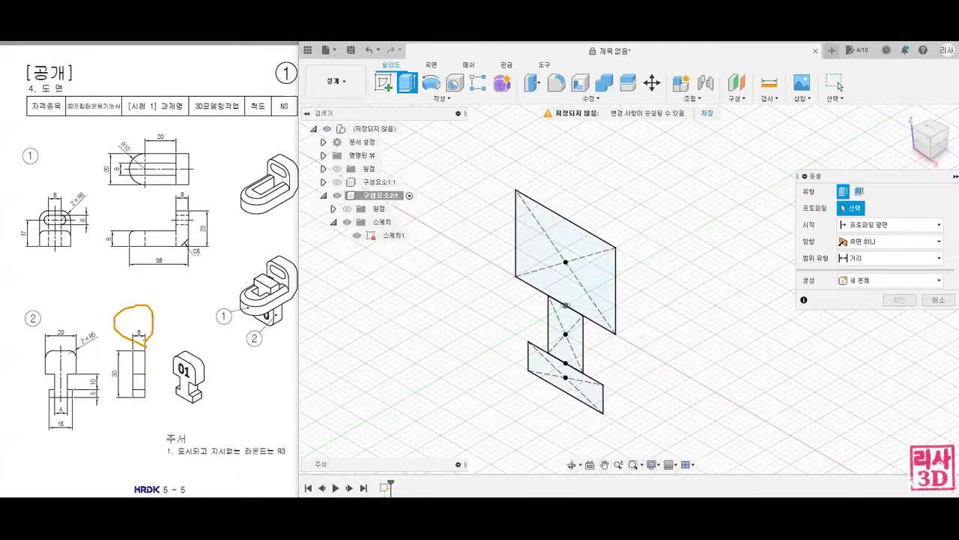
pyautogui.click(562, 248)
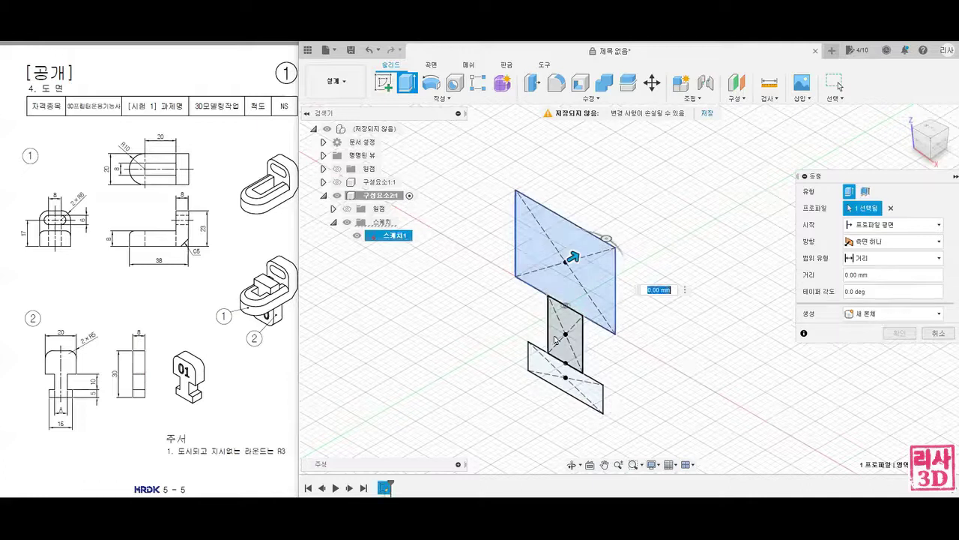
pyautogui.click(566, 315)
pyautogui.click(541, 373)
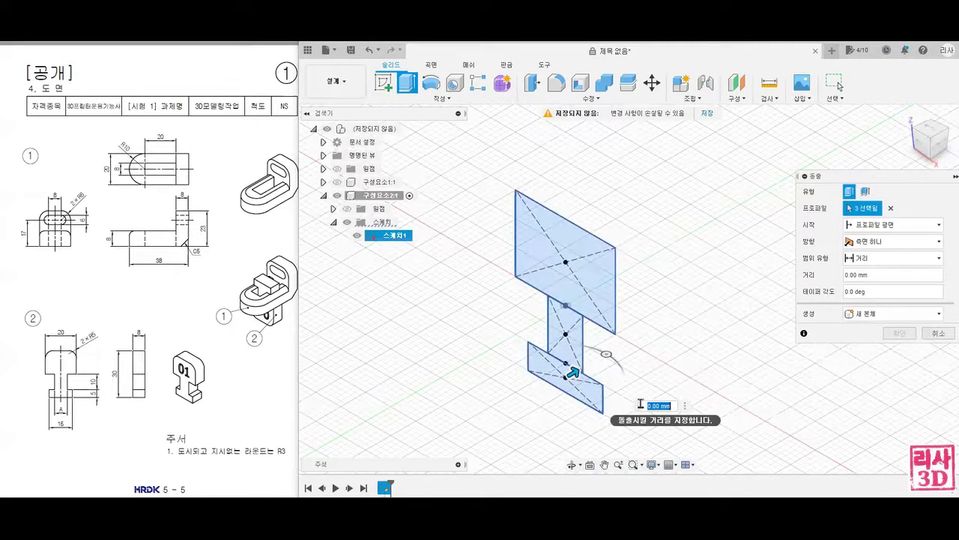
pyautogui.write('8')
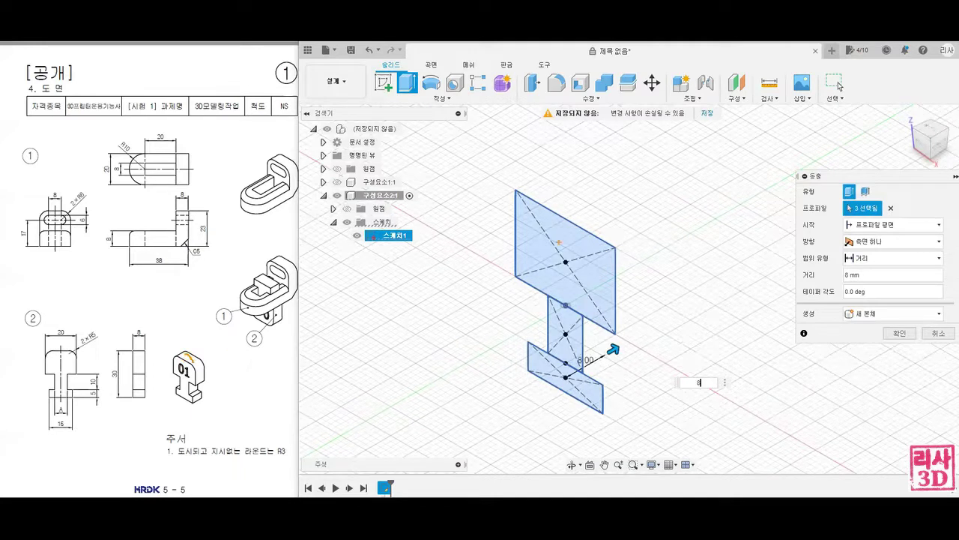
pyautogui.click(880, 241)
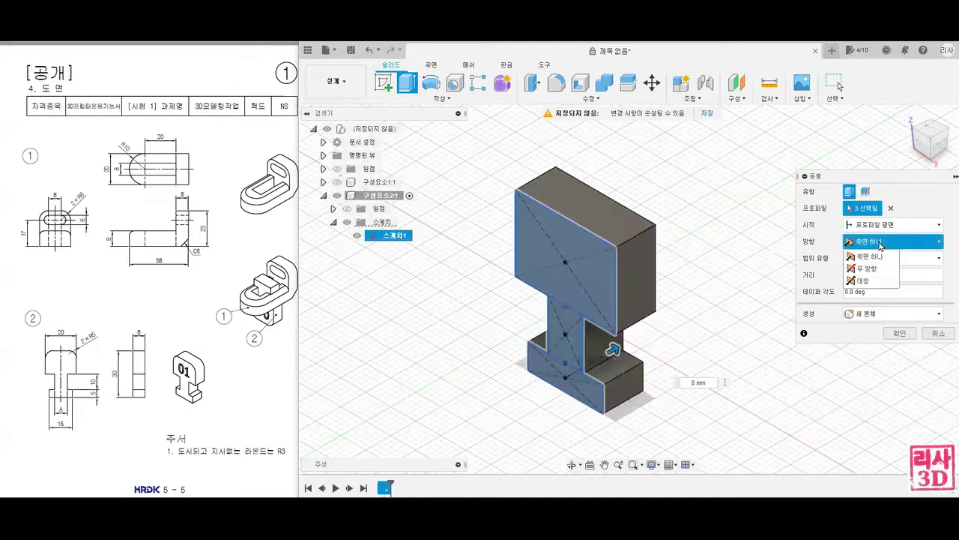
pyautogui.click(862, 281)
pyautogui.click(866, 275)
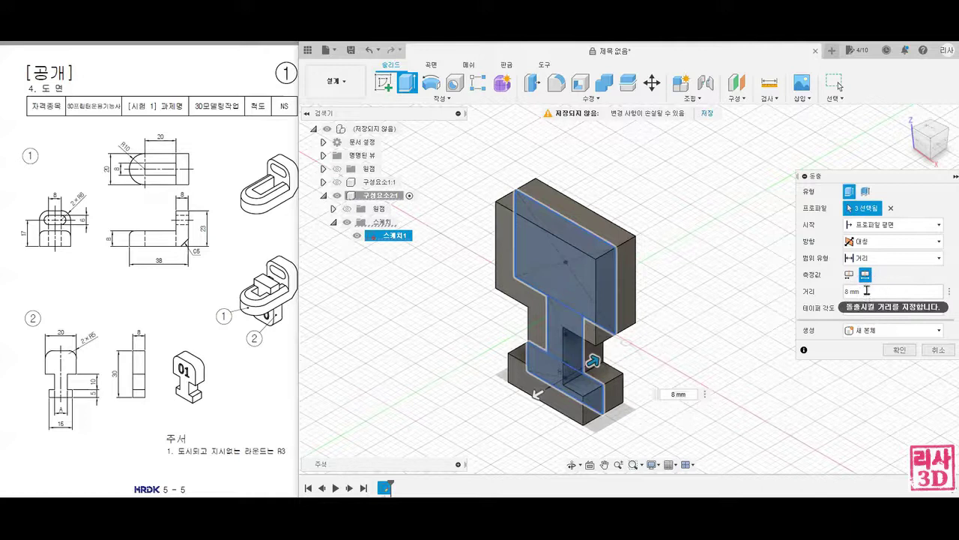
pyautogui.click(869, 249)
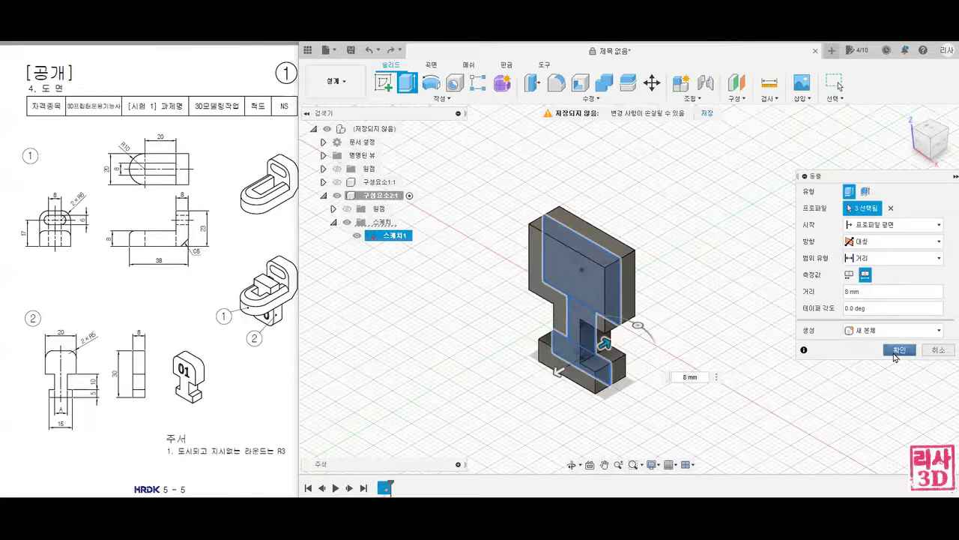
pyautogui.click(896, 350)
# Start a sketch on the front face of part 2 and place a rectangular text frame on the upper block.
pyautogui.click(908, 116)
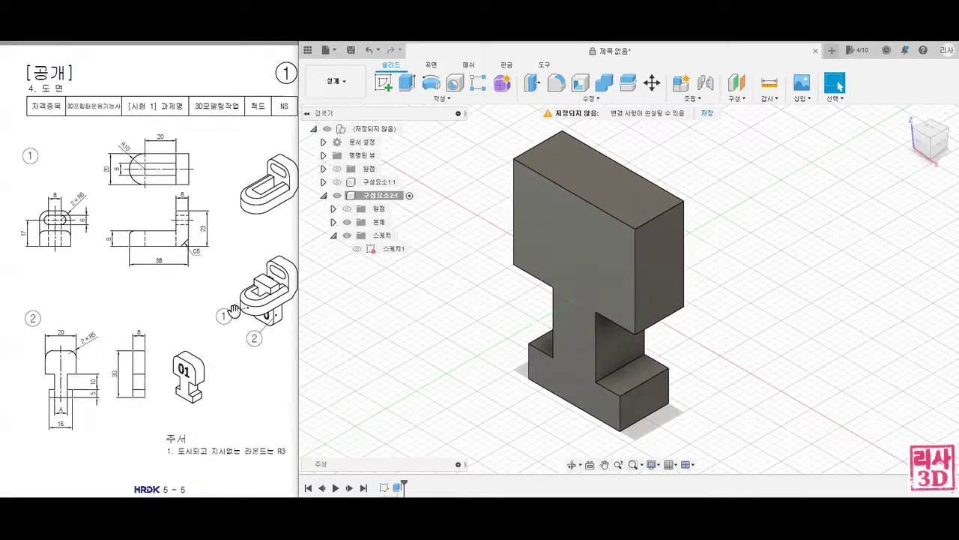
pyautogui.click(380, 84)
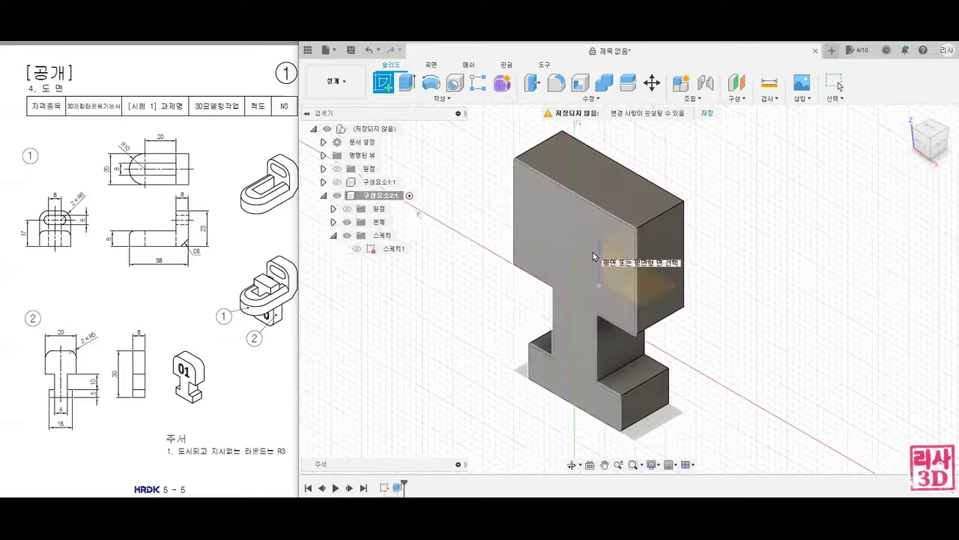
pyautogui.click(571, 242)
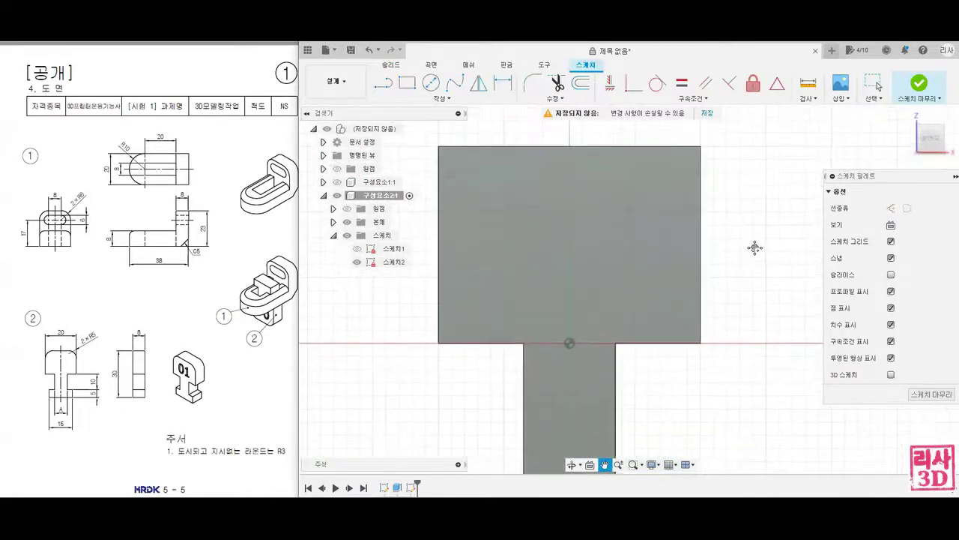
pyautogui.click(442, 101)
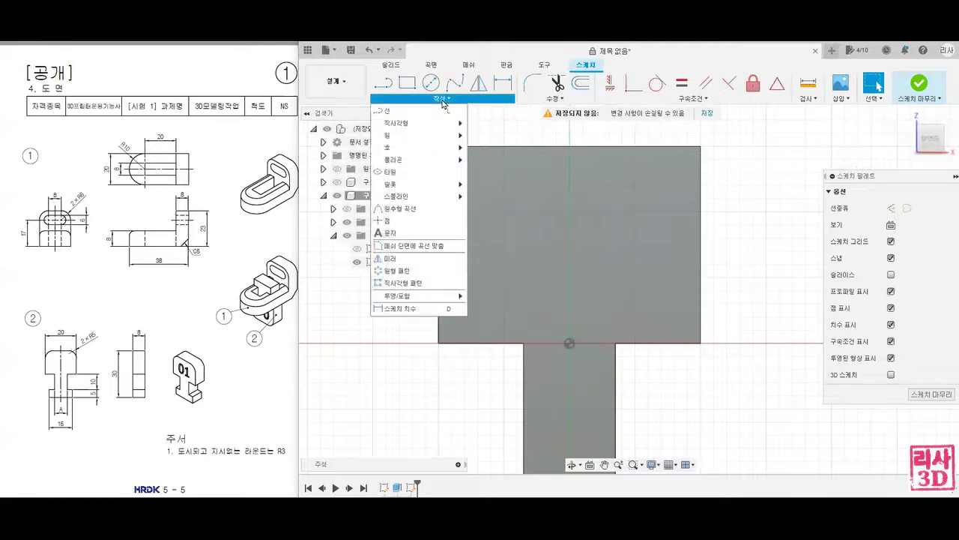
pyautogui.click(402, 234)
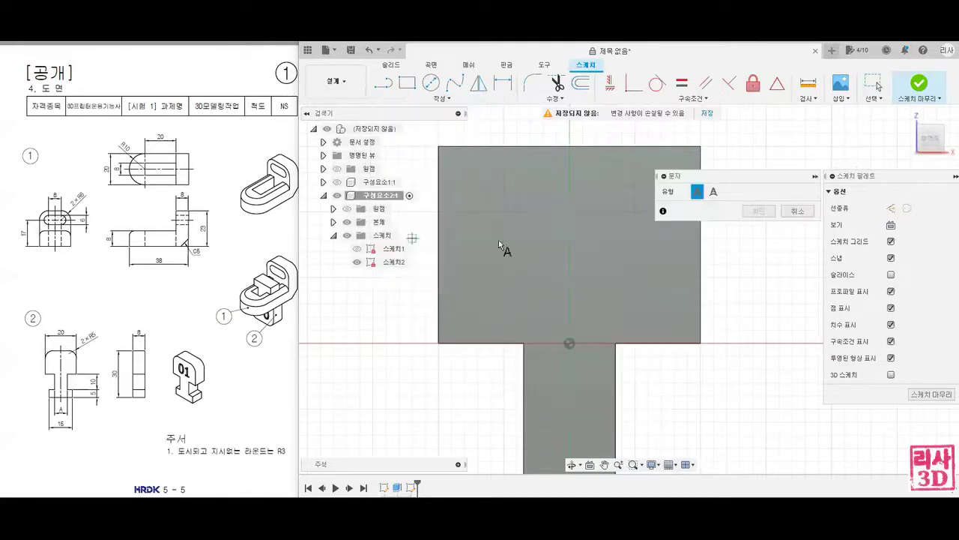
pyautogui.click(505, 198)
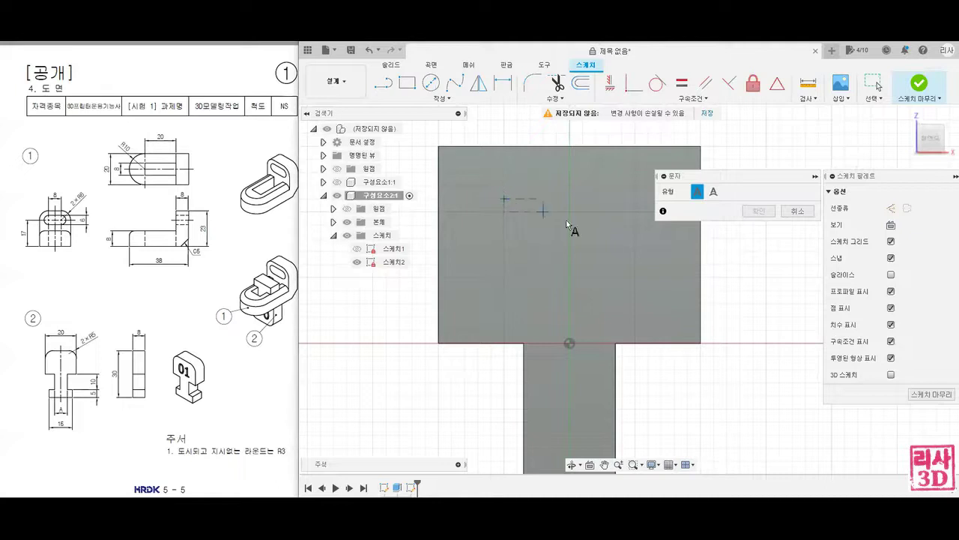
pyautogui.click(634, 275)
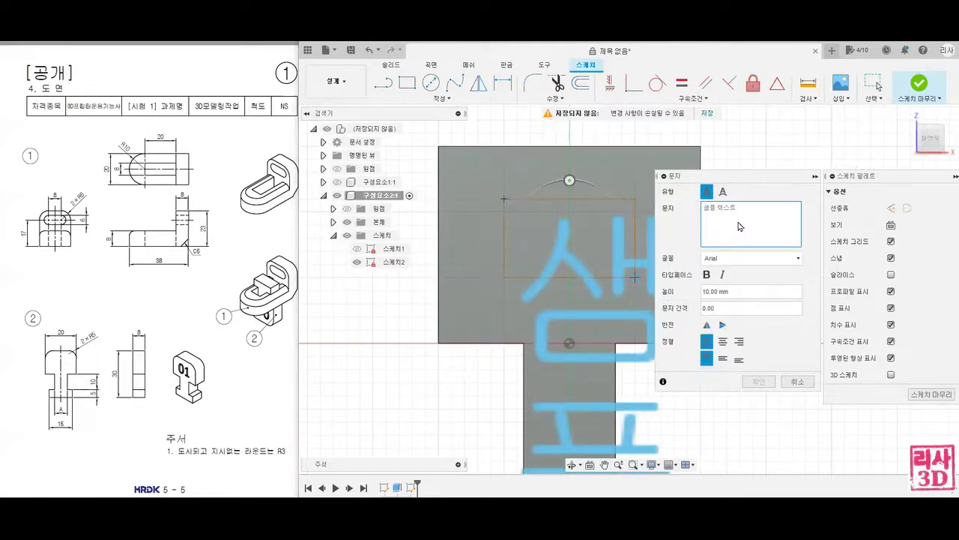
# Fill the text frame with "01" in bold, aligned to the centre horizontally and to the middle vertically.
pyautogui.write('01')
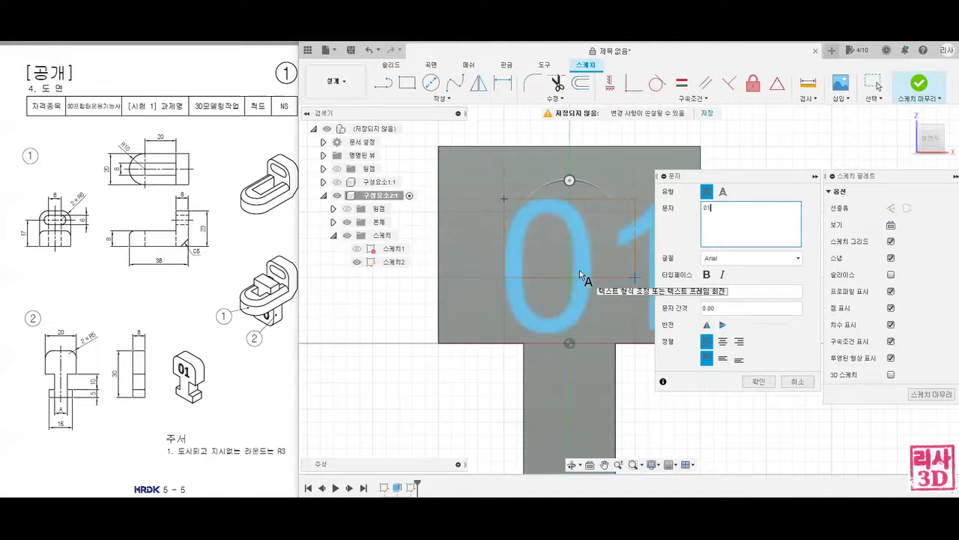
pyautogui.click(707, 275)
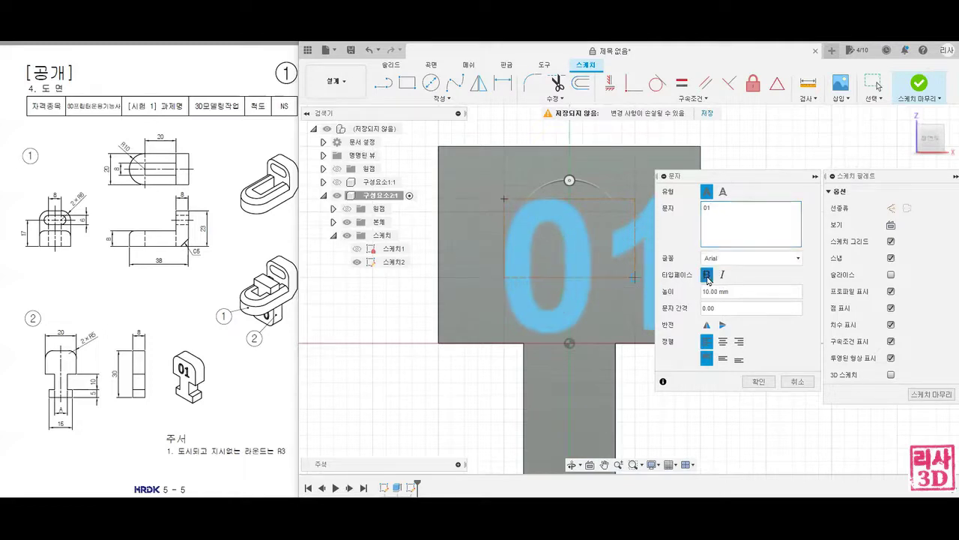
pyautogui.click(722, 341)
pyautogui.click(724, 359)
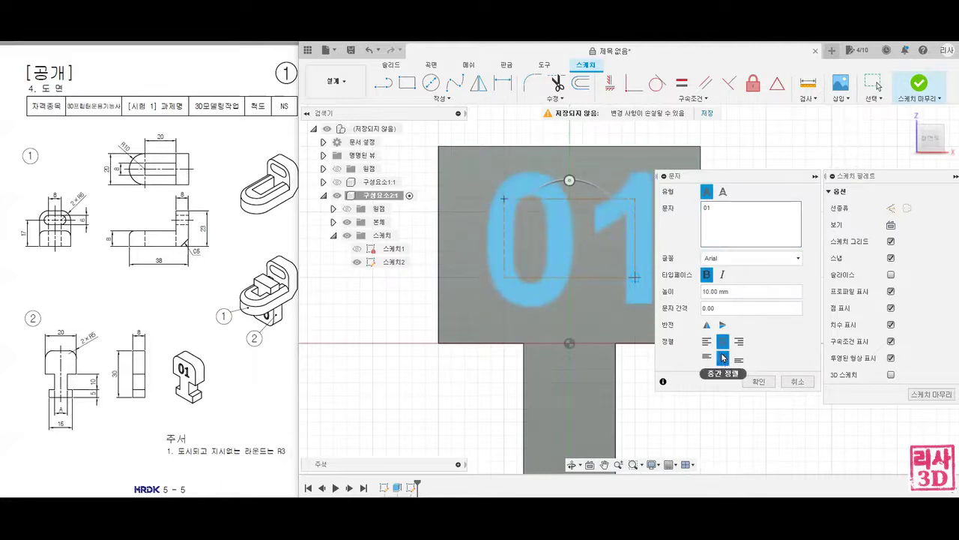
pyautogui.moveTo(725, 331); pyautogui.dragTo(727, 375)
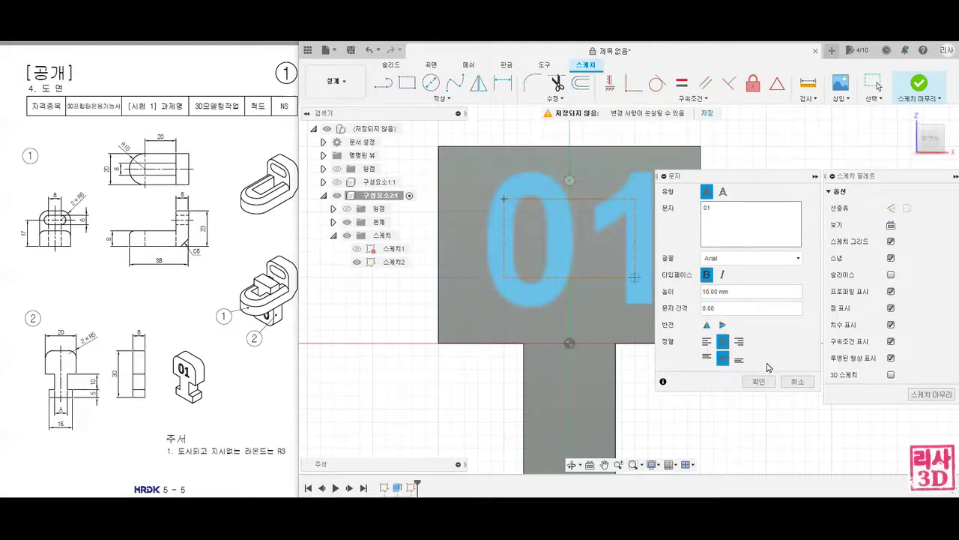
pyautogui.click(758, 380)
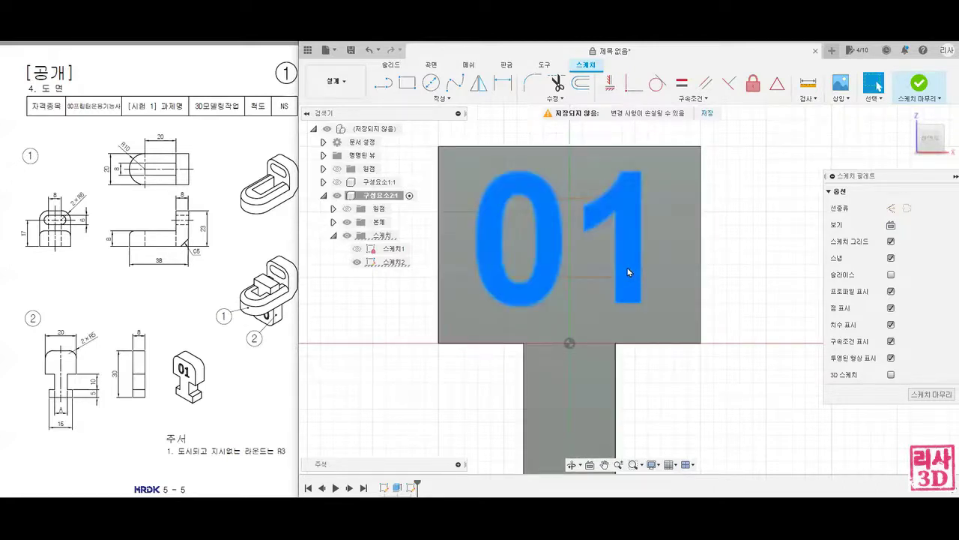
# Finish the text sketch and cut the 01 text 1 mm deep into the front face.
pyautogui.click(916, 87)
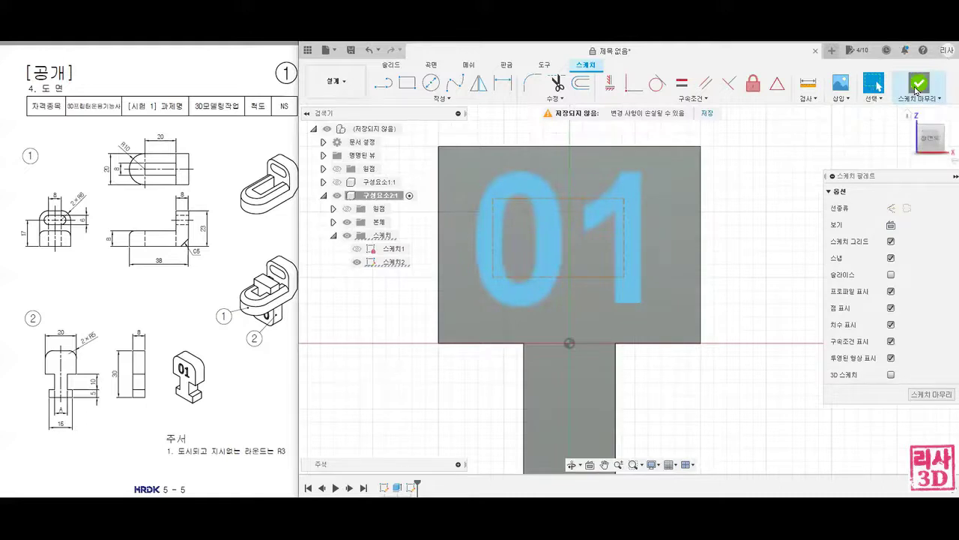
pyautogui.click(909, 119)
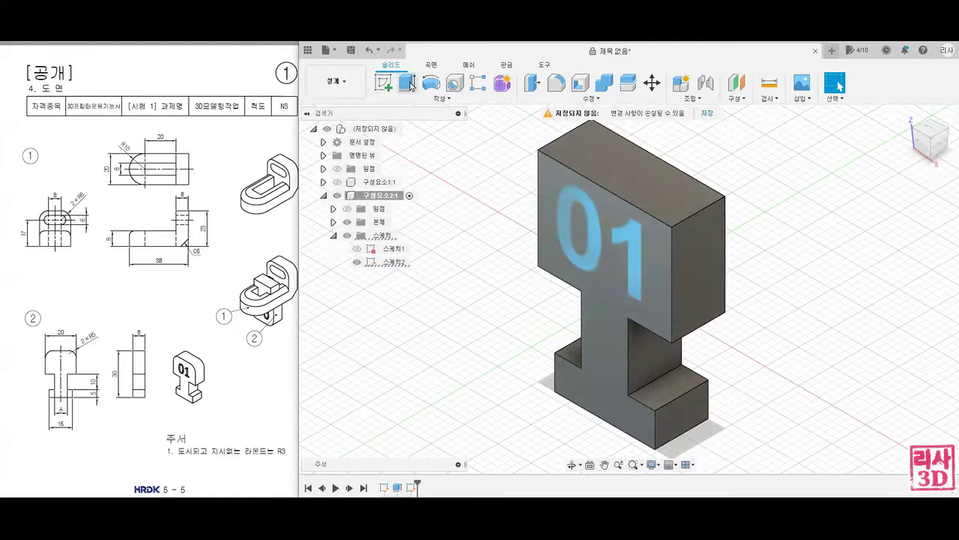
pyautogui.click(407, 83)
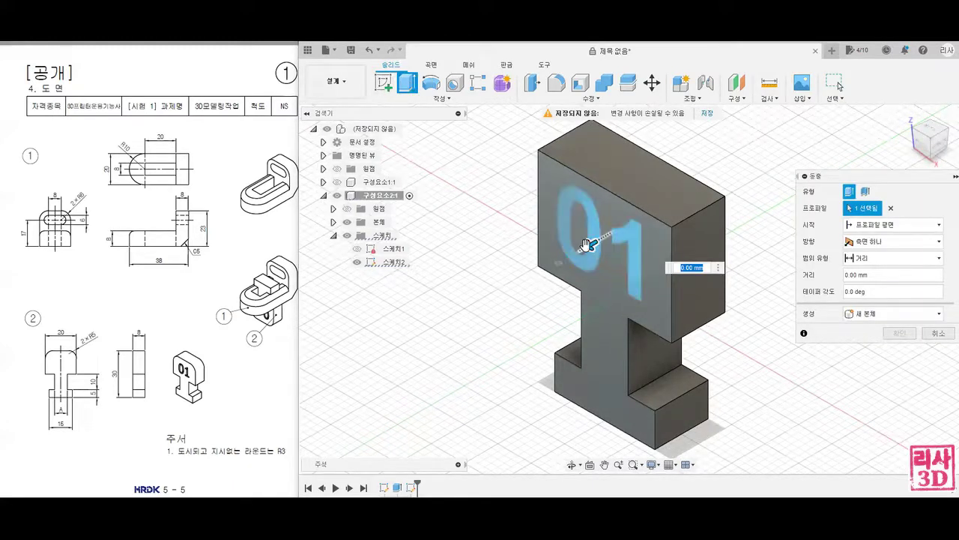
pyautogui.moveTo(591, 245); pyautogui.dragTo(613, 233)
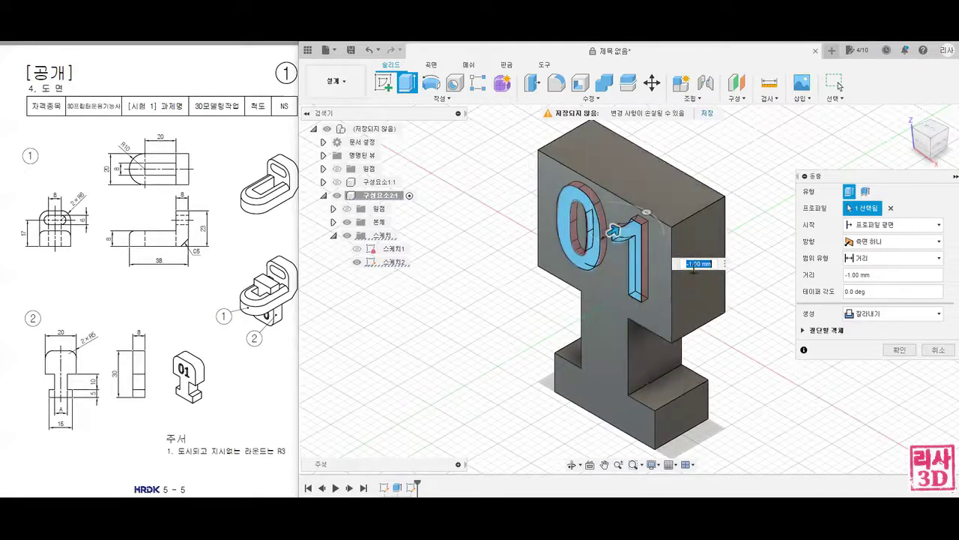
pyautogui.press('Return')
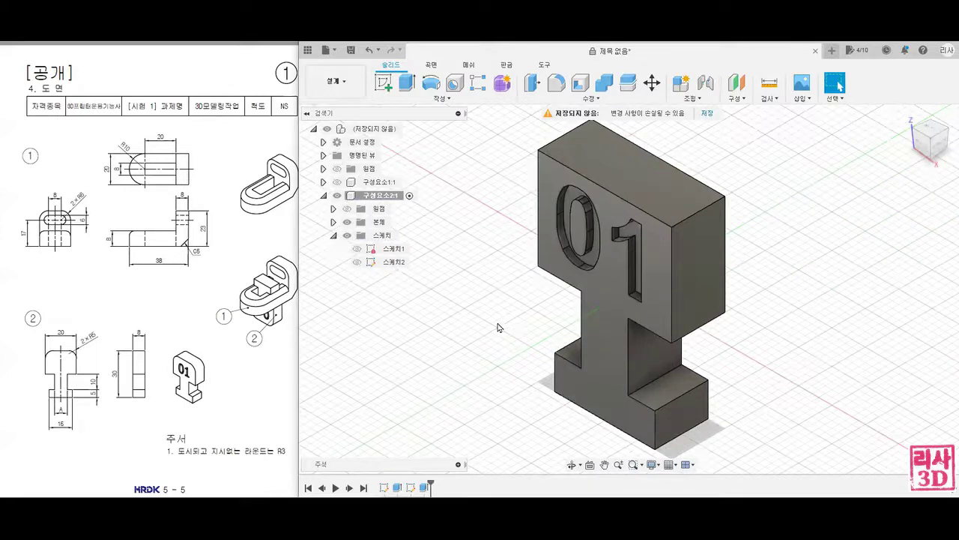
# Fillet the two upper side edges of part 2's head with a 5 mm radius.
pyautogui.moveTo(84, 333); pyautogui.dragTo(97, 351)
pyautogui.click(556, 83)
pyautogui.click(563, 132)
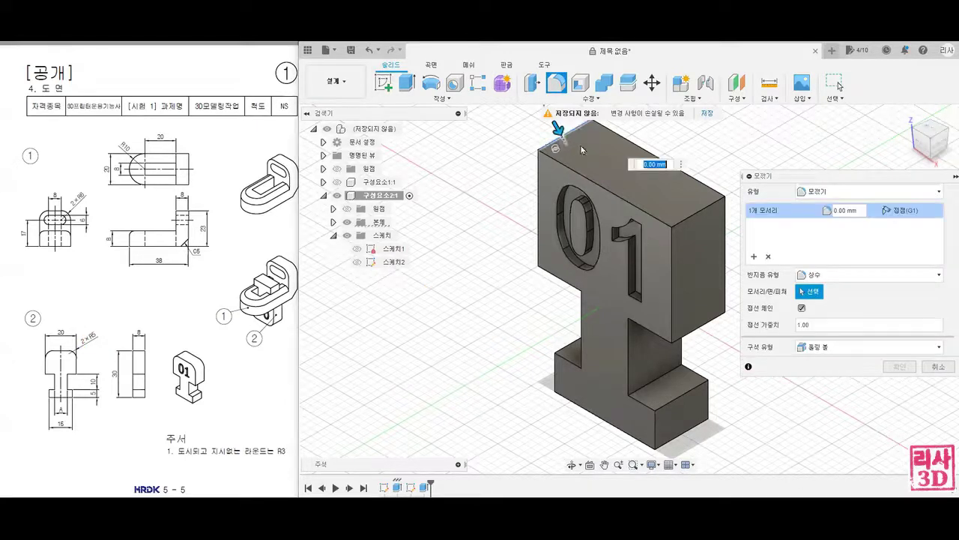
pyautogui.click(697, 209)
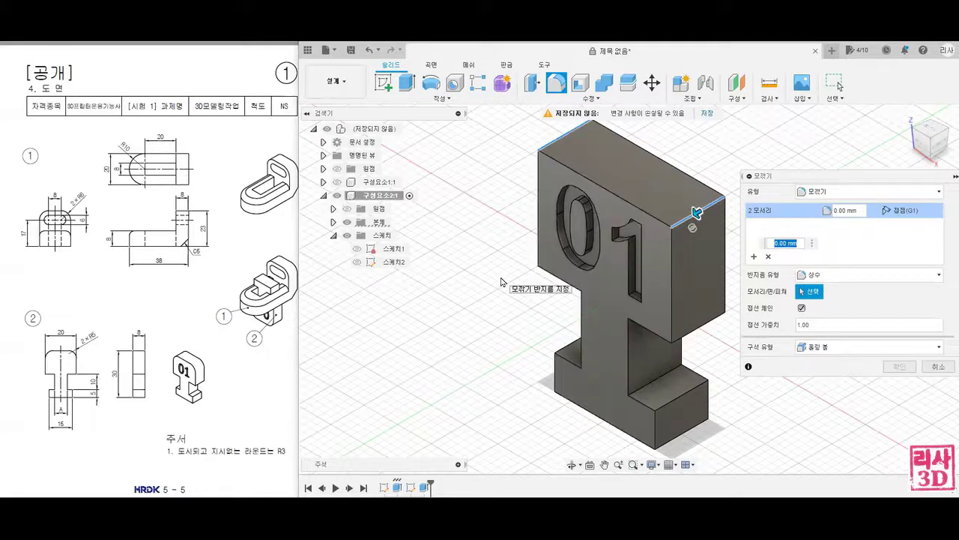
pyautogui.write('10')
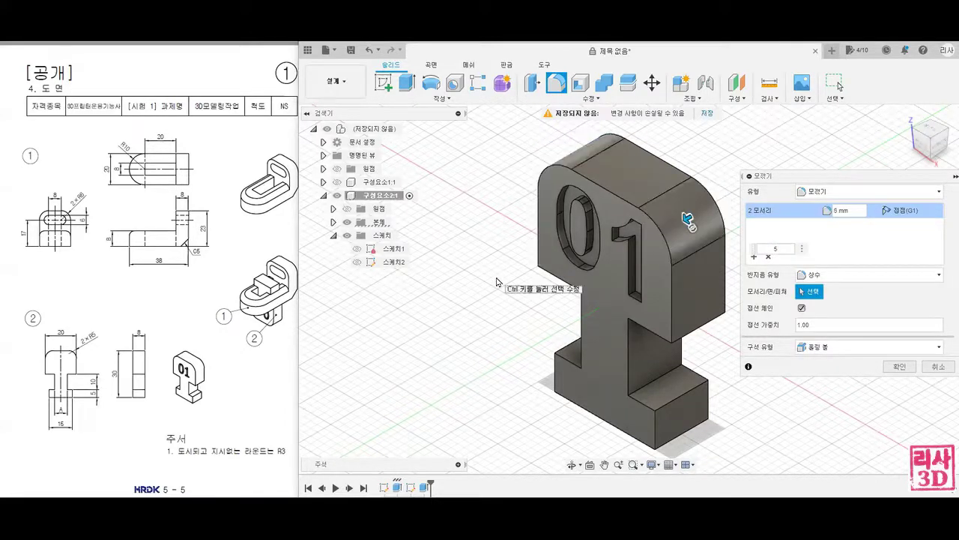
pyautogui.press('Return')
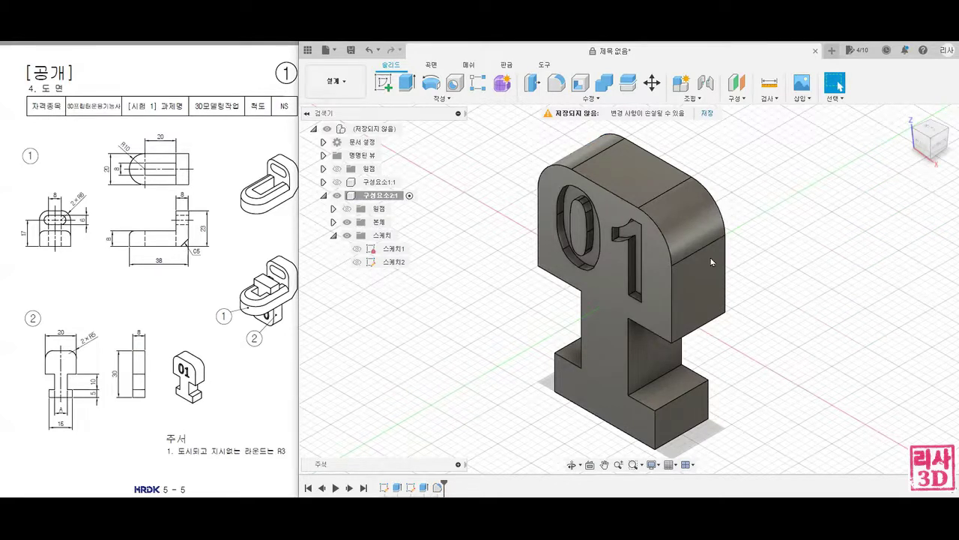
# Show part 1 again alongside part 2 and view both parts squarely from the front.
pyautogui.click(337, 182)
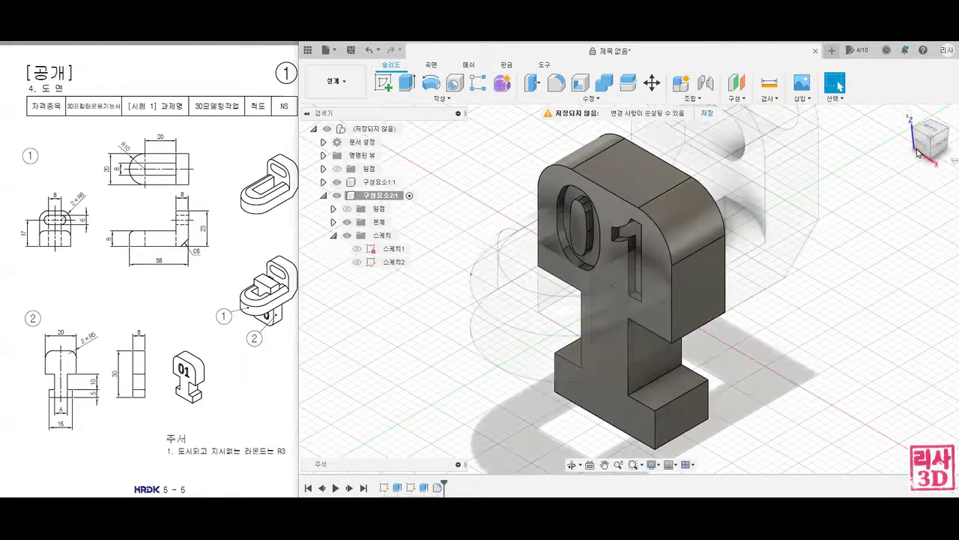
pyautogui.click(922, 144)
pyautogui.moveTo(795, 296)
pyautogui.keyDown('shift'); pyautogui.mouseDown(button='middle')
pyautogui.moveTo(609, 264)
pyautogui.moveTo(674, 258)
pyautogui.mouseUp(button='middle'); pyautogui.keyUp('shift')
pyautogui.moveTo(276, 335); pyautogui.dragTo(282, 337)
pyautogui.keyDown('shift'); pyautogui.moveTo(480, 341); pyautogui.dragTo(509, 342, button='middle'); pyautogui.keyUp('shift')
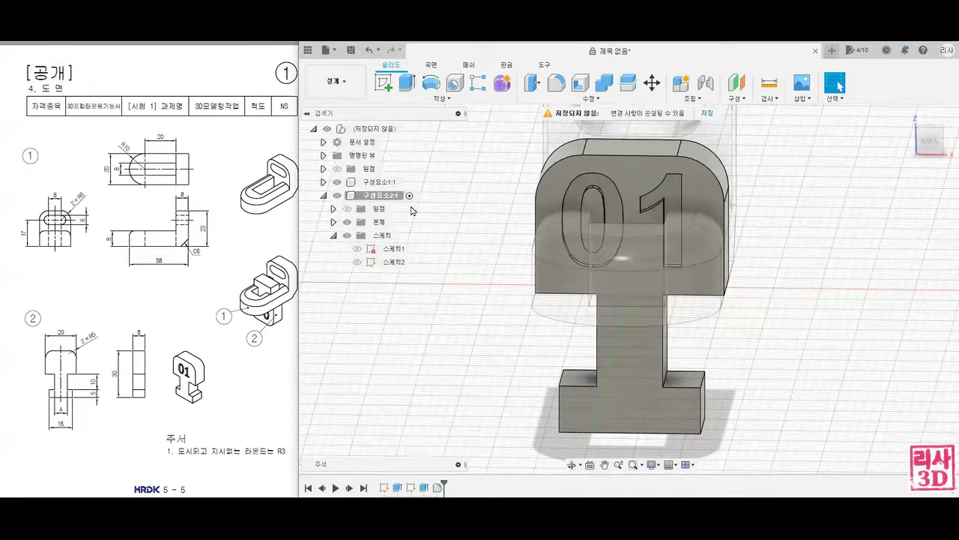
pyautogui.click(930, 143)
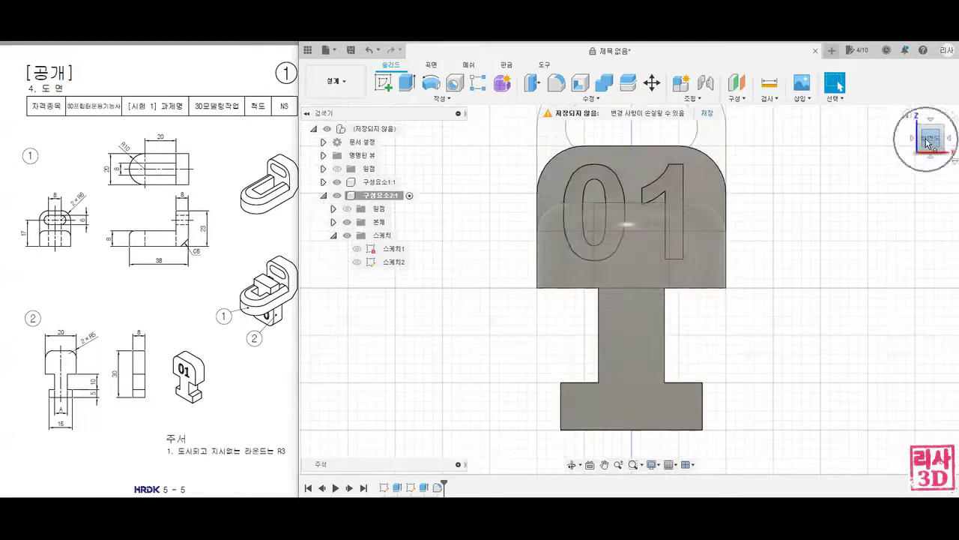
pyautogui.moveTo(778, 233); pyautogui.dragTo(719, 227, button='middle')
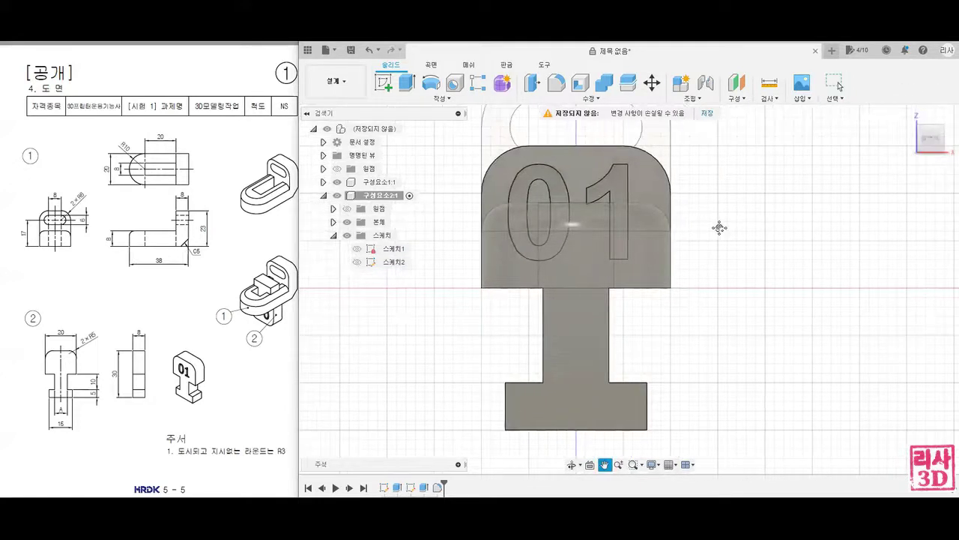
pyautogui.press('Escape')
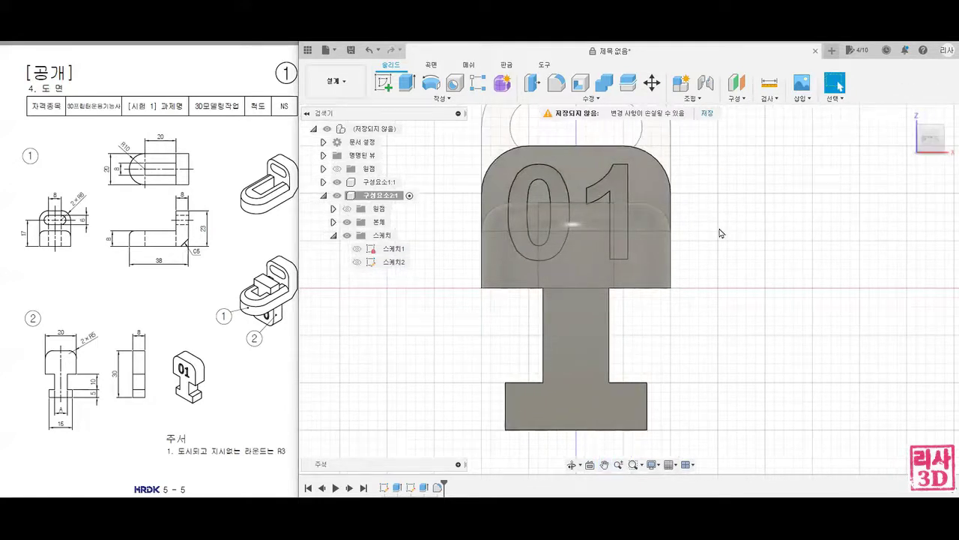
# Rotate part 2's body in the front plane by a Z angle of -180 degrees, turning its 01 head downward.
pyautogui.click(652, 85)
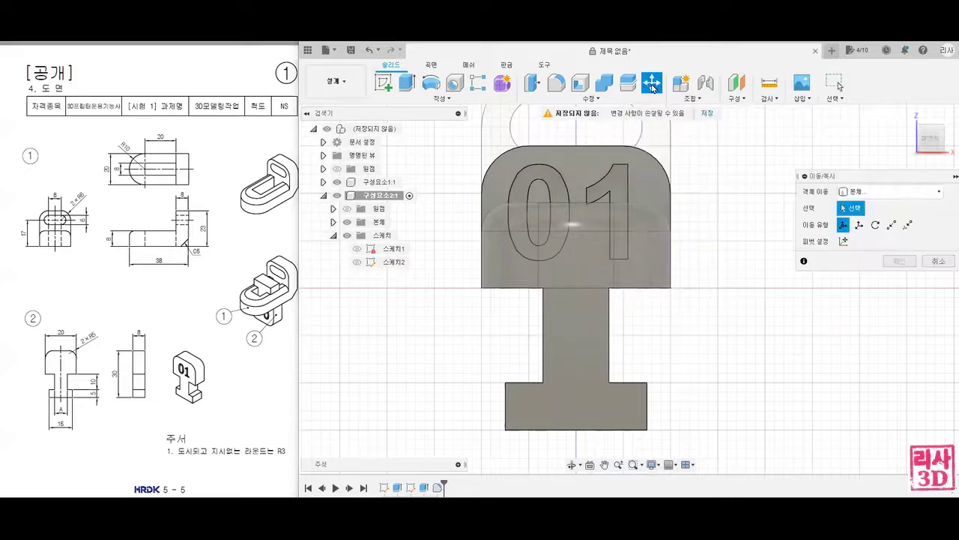
pyautogui.click(574, 293)
pyautogui.click(574, 293)
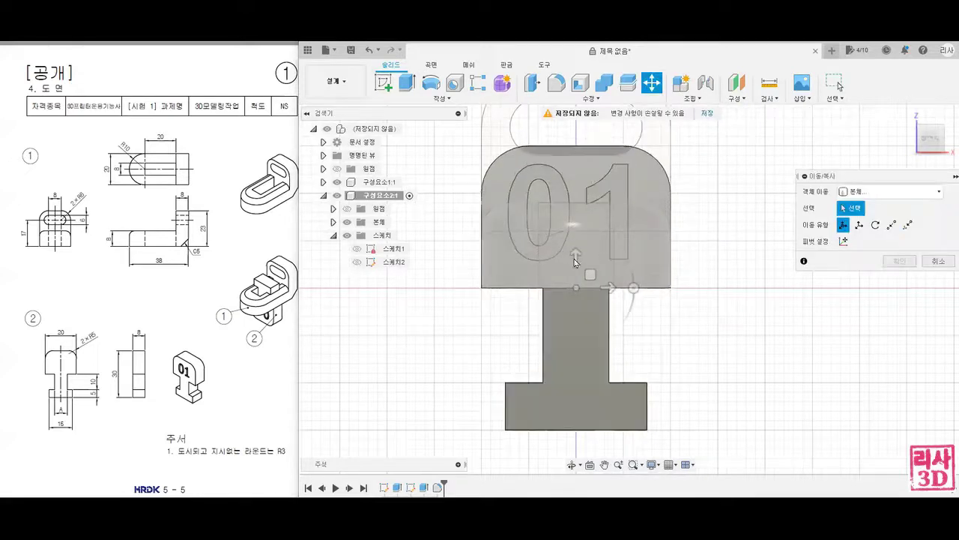
pyautogui.click(559, 323)
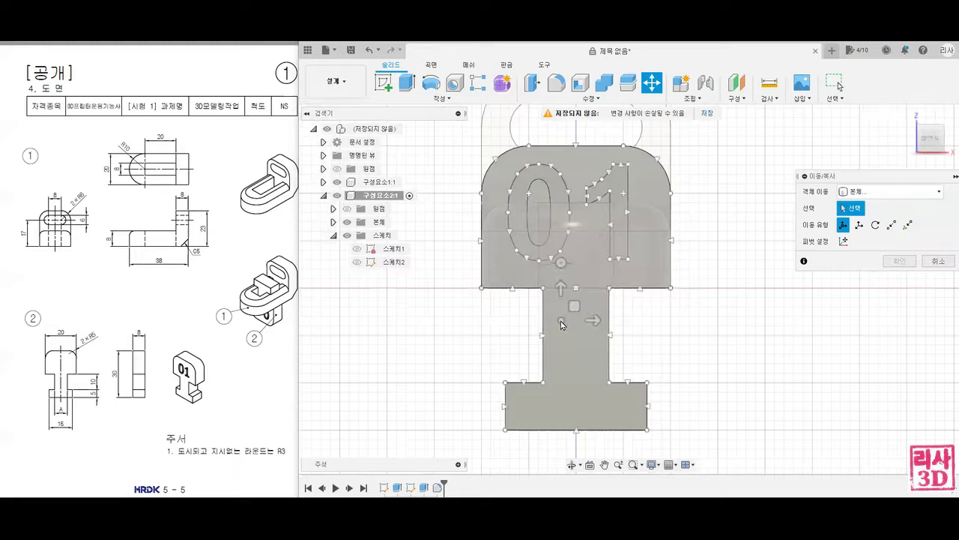
pyautogui.click(558, 314)
pyautogui.click(571, 299)
pyautogui.click(571, 298)
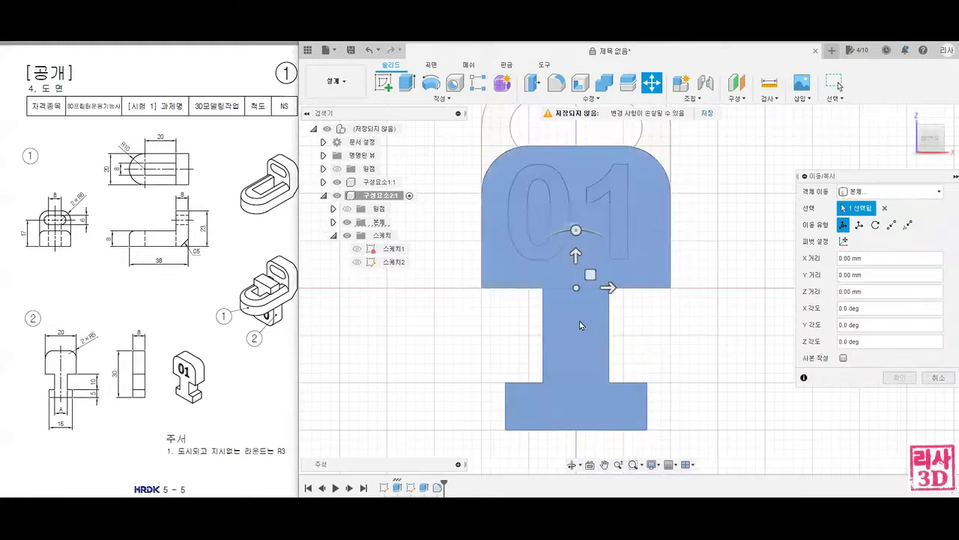
pyautogui.moveTo(587, 229); pyautogui.dragTo(552, 389)
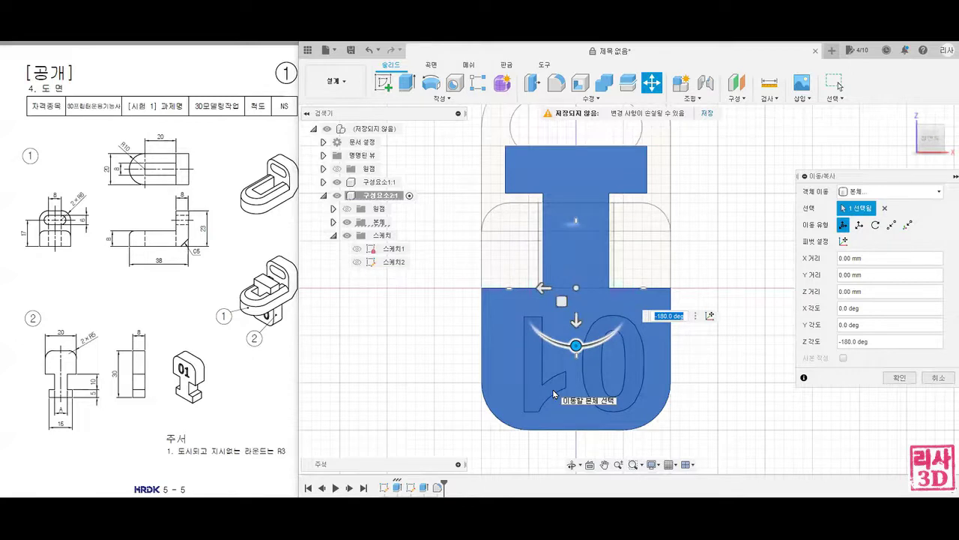
pyautogui.press('Return')
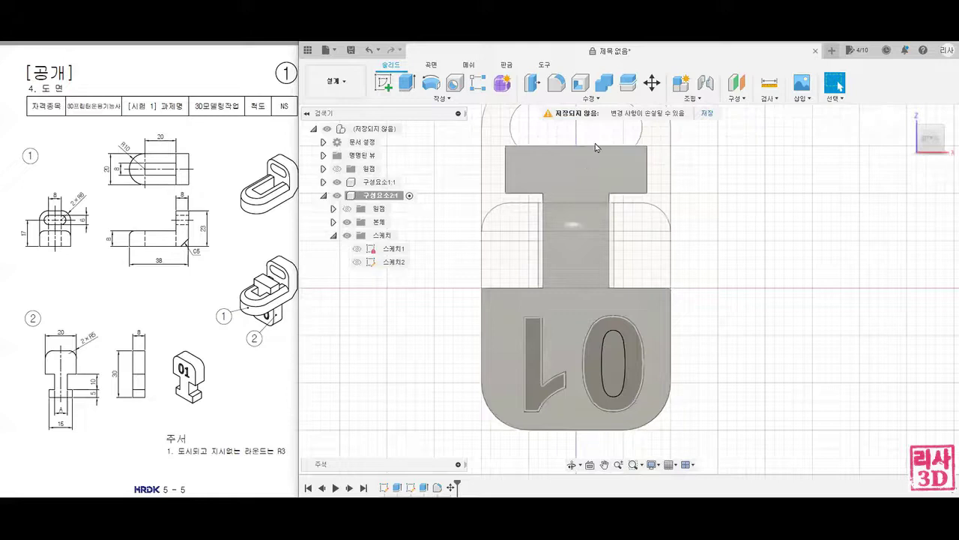
# Move the part 2 component by a Z distance of -0.5 mm to leave clearance in part 1's slot.
pyautogui.click(382, 196)
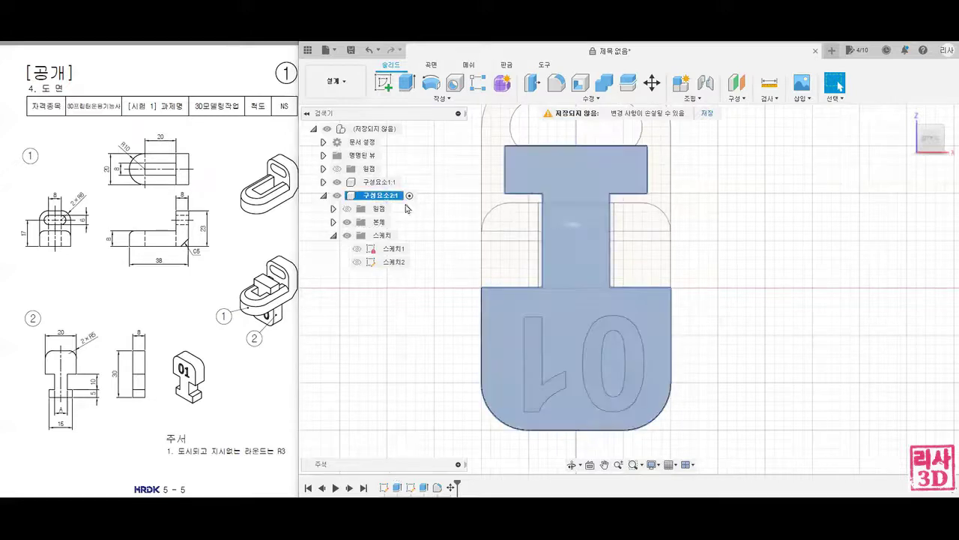
pyautogui.click(652, 84)
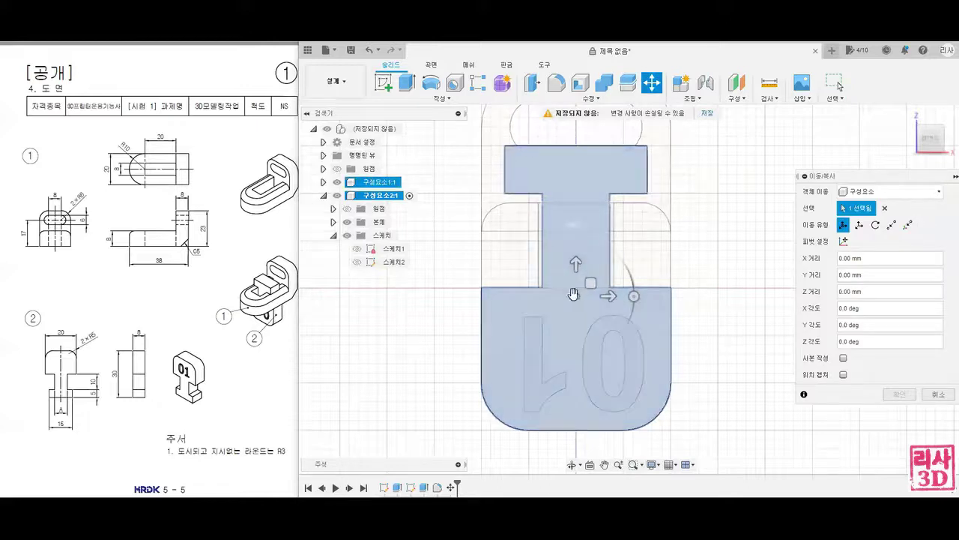
pyautogui.click(576, 263)
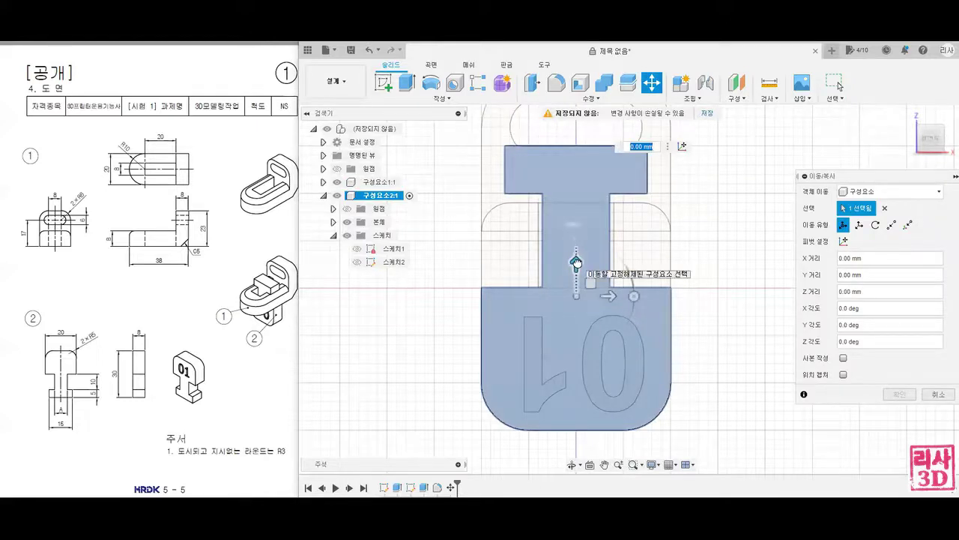
pyautogui.moveTo(576, 264); pyautogui.dragTo(576, 272)
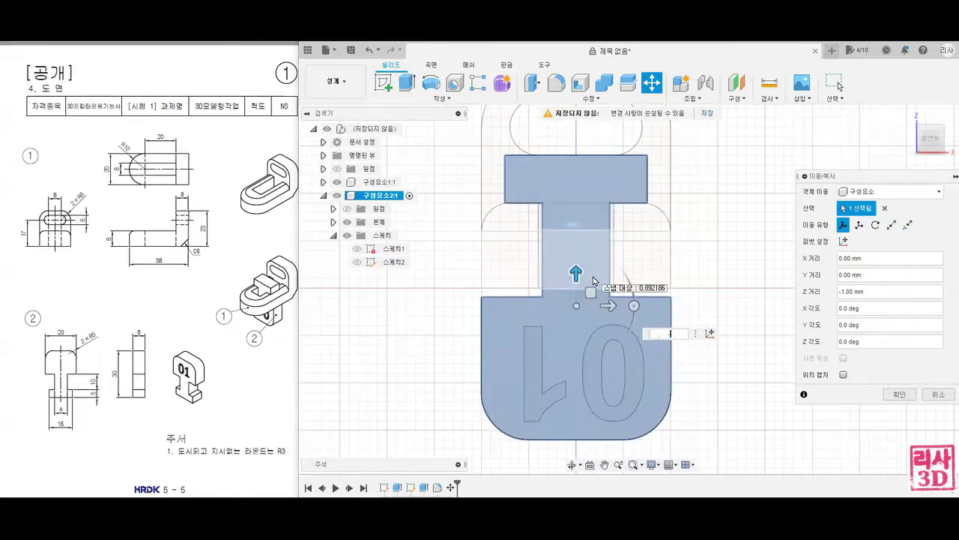
pyautogui.write('-0.5')
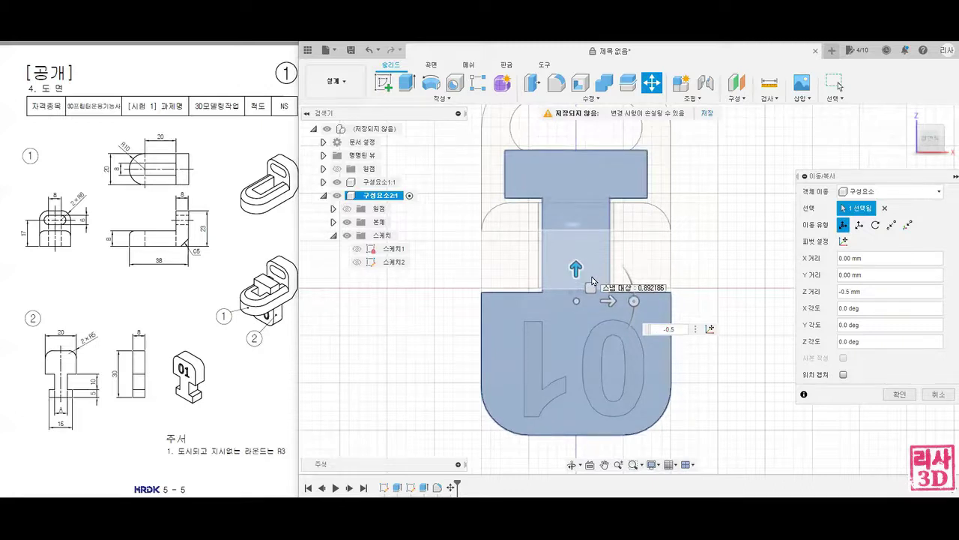
pyautogui.press('Return')
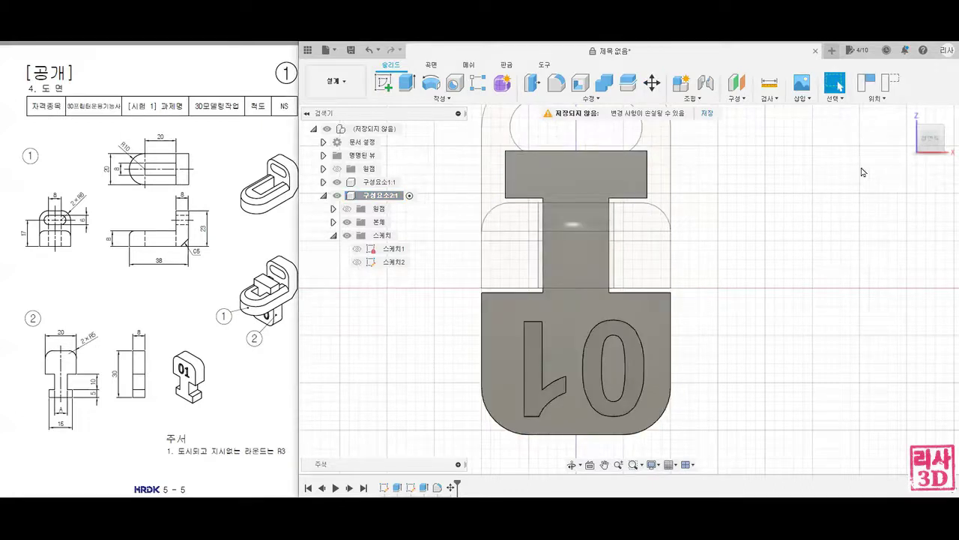
# Activate the top-level assembly and view both parts together in the isometric view.
pyautogui.click(908, 116)
pyautogui.keyDown('shift'); pyautogui.moveTo(747, 354); pyautogui.dragTo(776, 327, button='middle'); pyautogui.keyUp('shift')
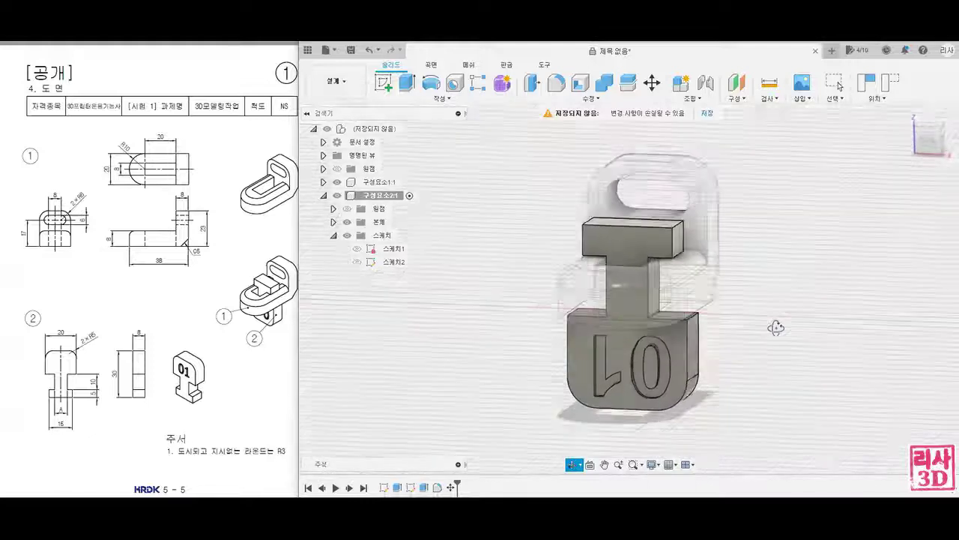
pyautogui.click(390, 130)
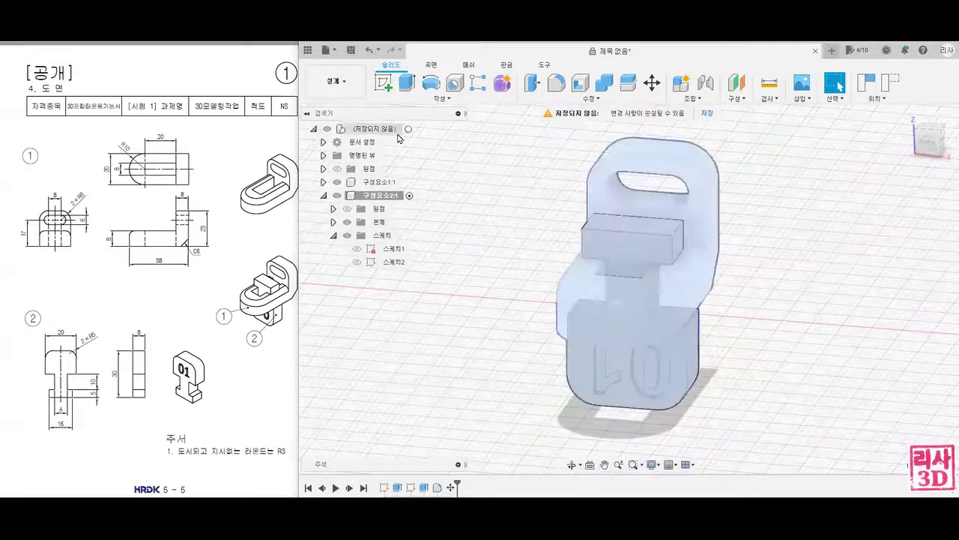
pyautogui.click(409, 129)
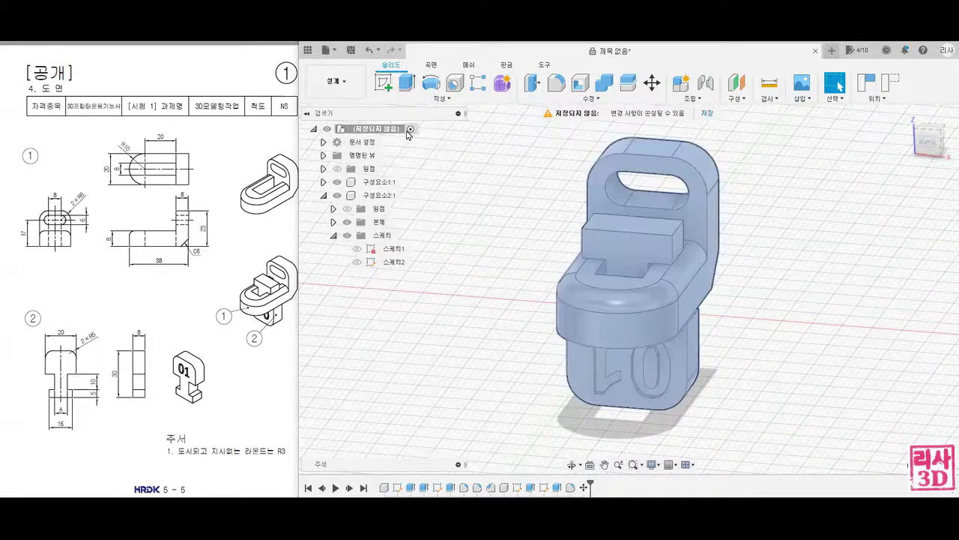
pyautogui.click(518, 274)
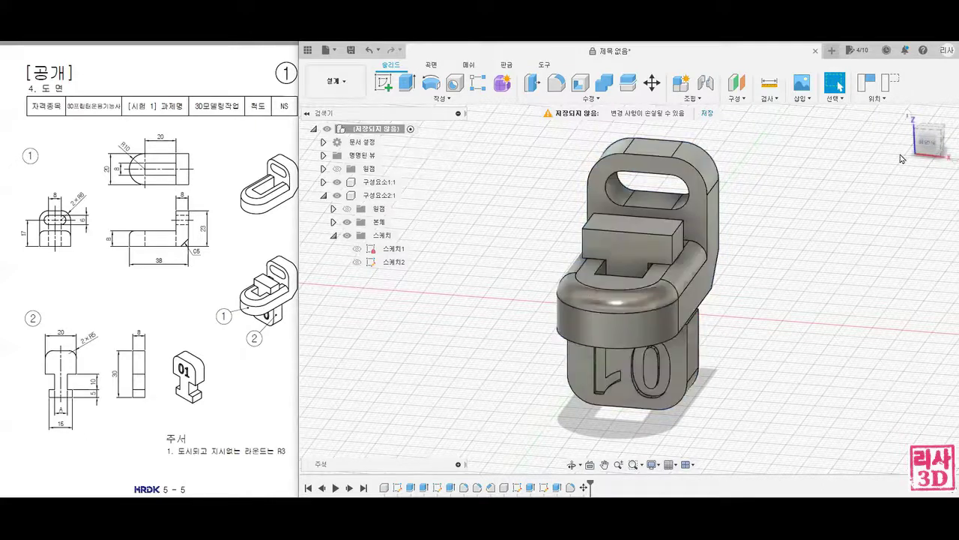
pyautogui.click(909, 117)
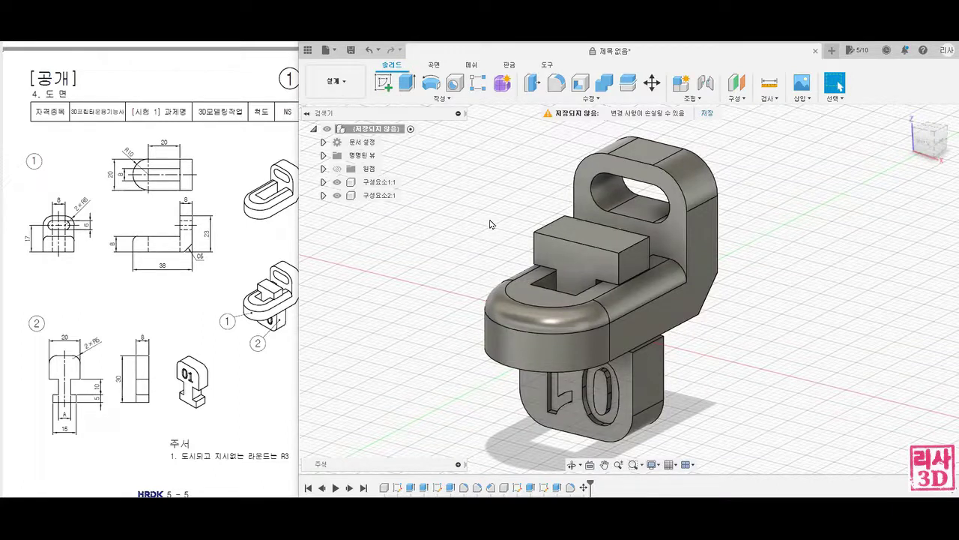
# Inspect the side clearance in part 1's slot with a section analysis offset -13 mm from part 2's top face.
pyautogui.click(772, 99)
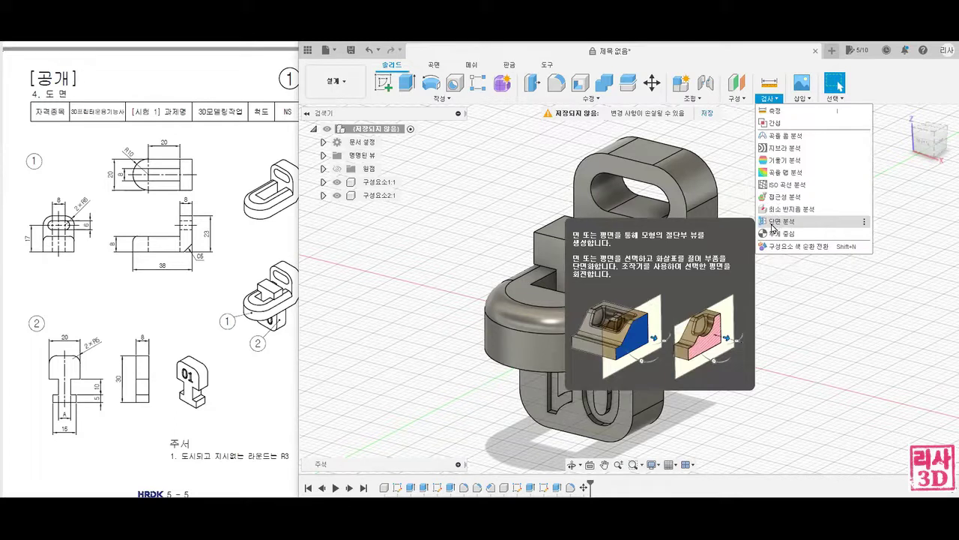
pyautogui.click(773, 227)
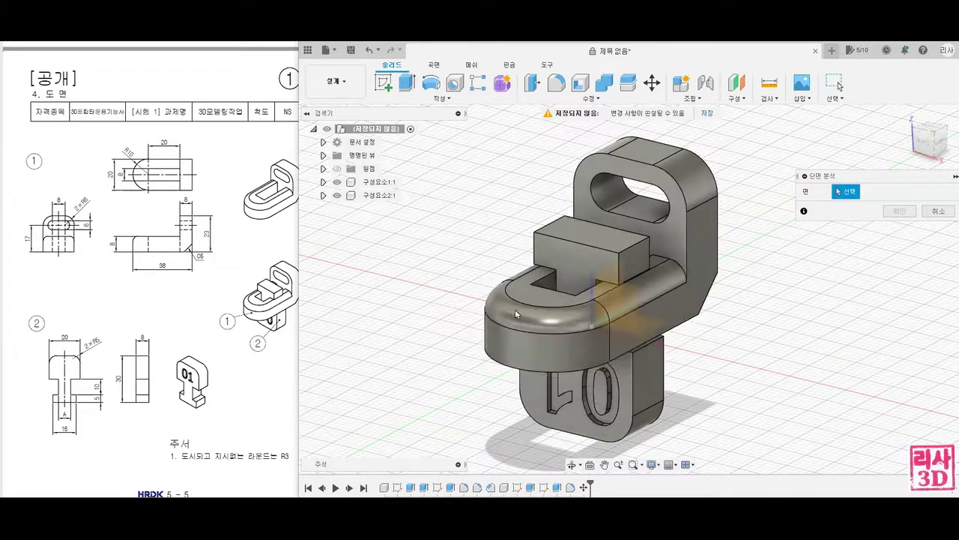
pyautogui.click(607, 245)
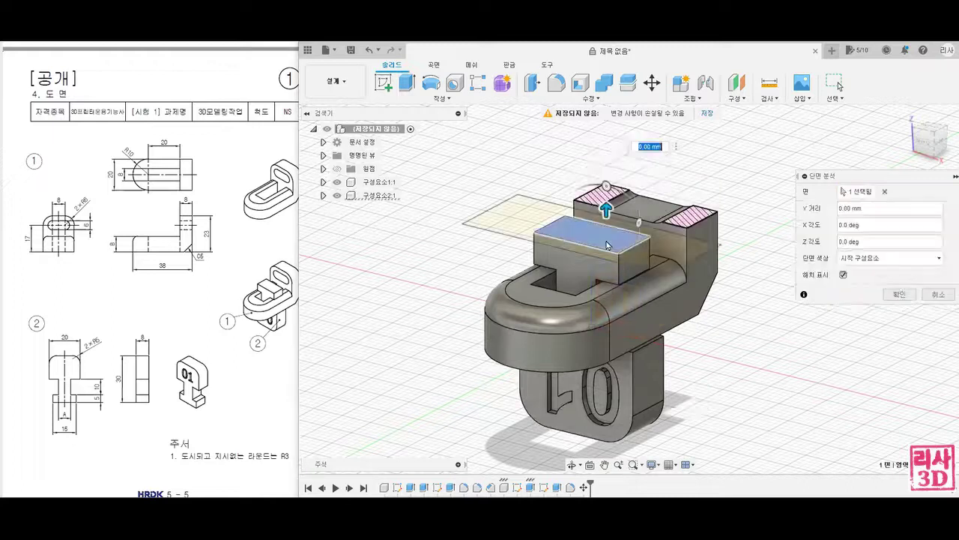
pyautogui.moveTo(608, 210); pyautogui.dragTo(605, 303)
pyautogui.keyDown('shift'); pyautogui.moveTo(751, 385); pyautogui.dragTo(716, 390, button='middle'); pyautogui.keyUp('shift')
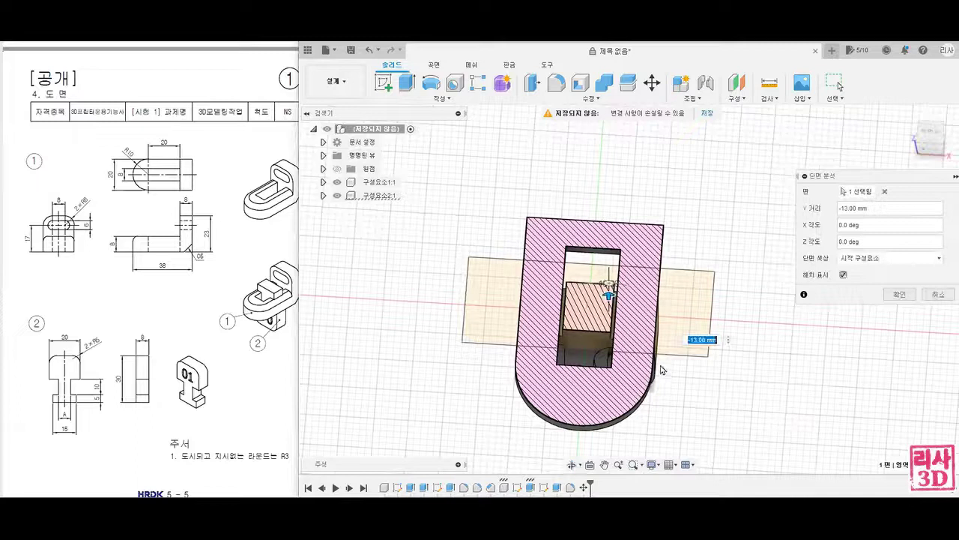
pyautogui.scroll(4, 604, 279)
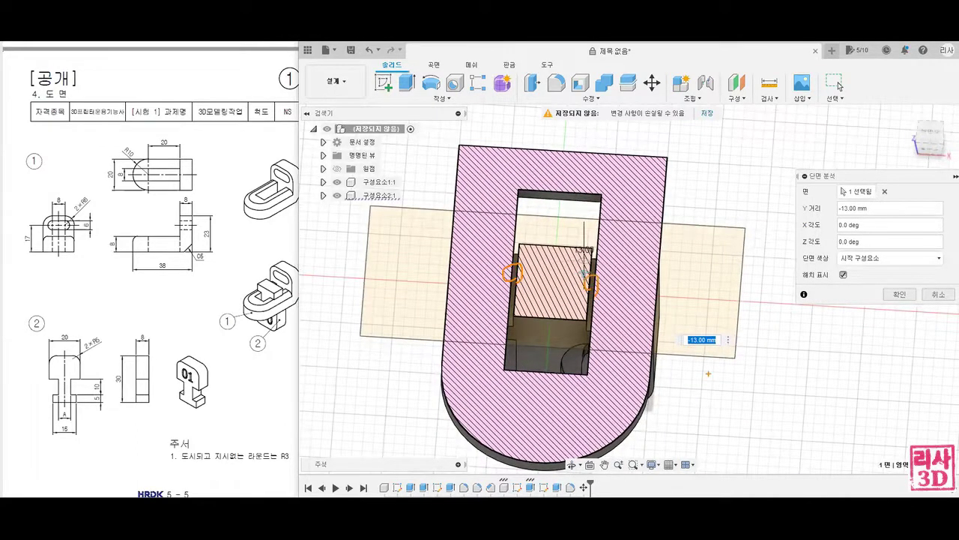
pyautogui.click(930, 299)
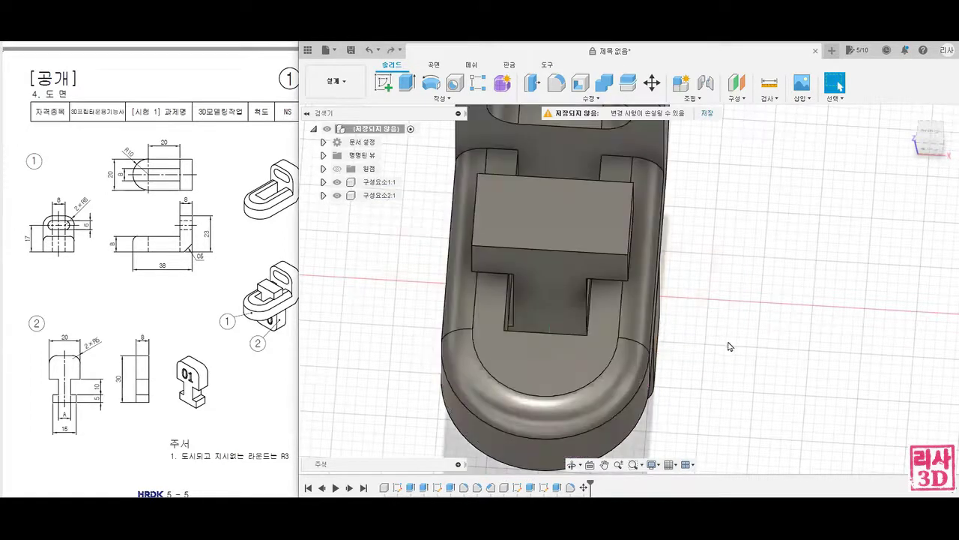
# Inspect the clearances around part 2's neck with a section analysis offset -4 mm from its engraved front face.
pyautogui.keyDown('shift'); pyautogui.moveTo(740, 371); pyautogui.dragTo(715, 317, button='middle'); pyautogui.keyUp('shift')
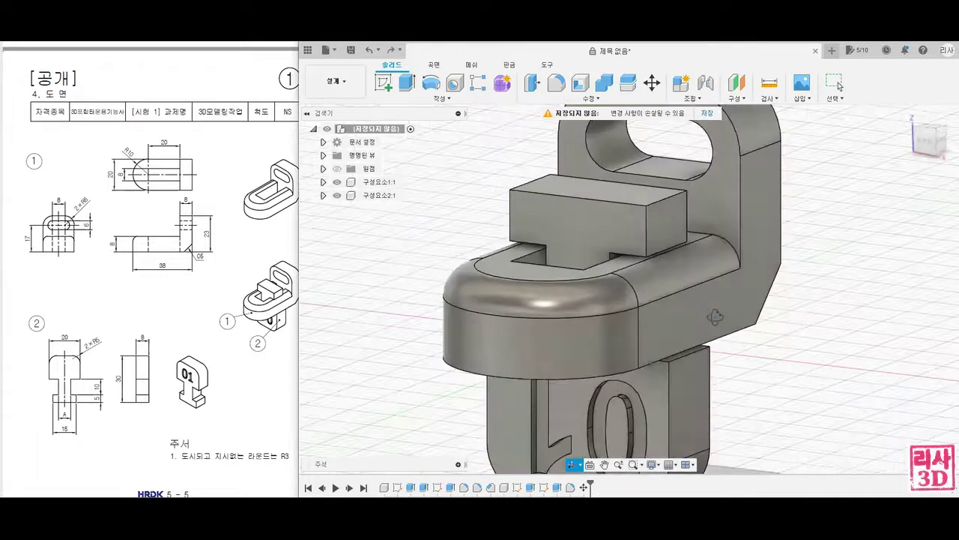
pyautogui.click(907, 116)
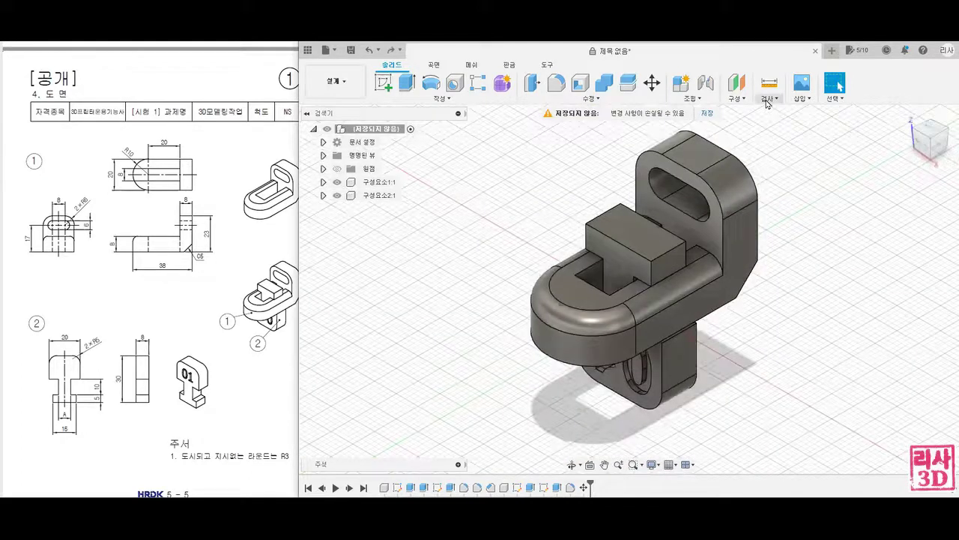
pyautogui.click(768, 99)
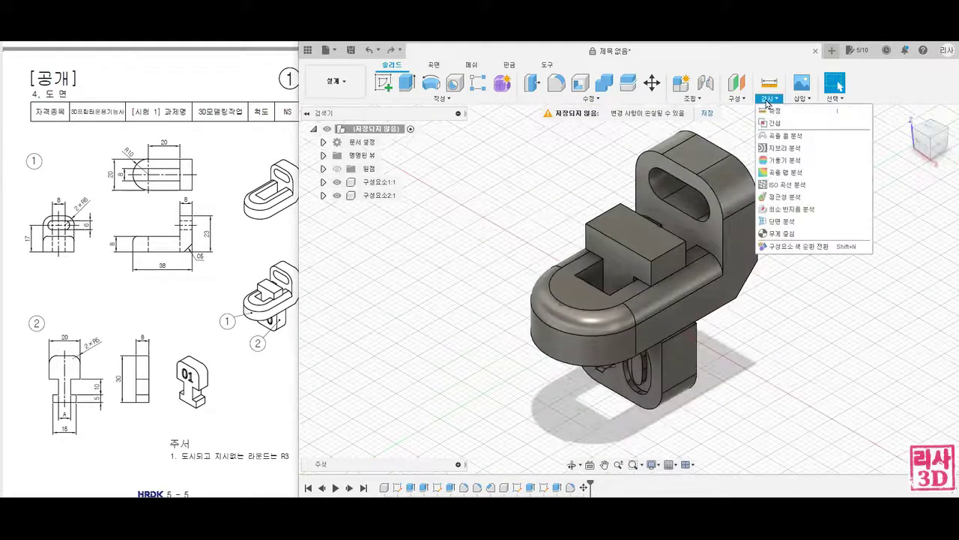
pyautogui.click(776, 222)
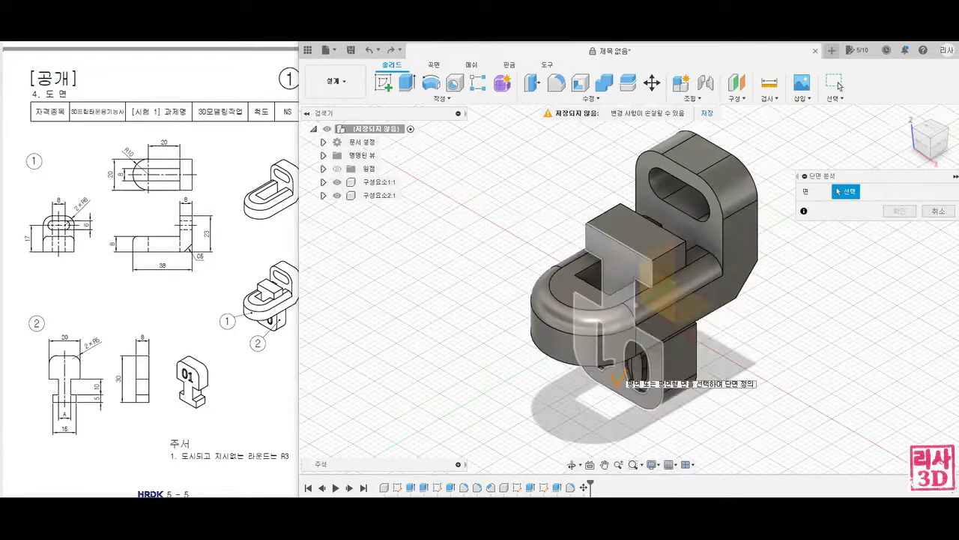
pyautogui.click(616, 380)
pyautogui.moveTo(589, 387); pyautogui.dragTo(606, 386)
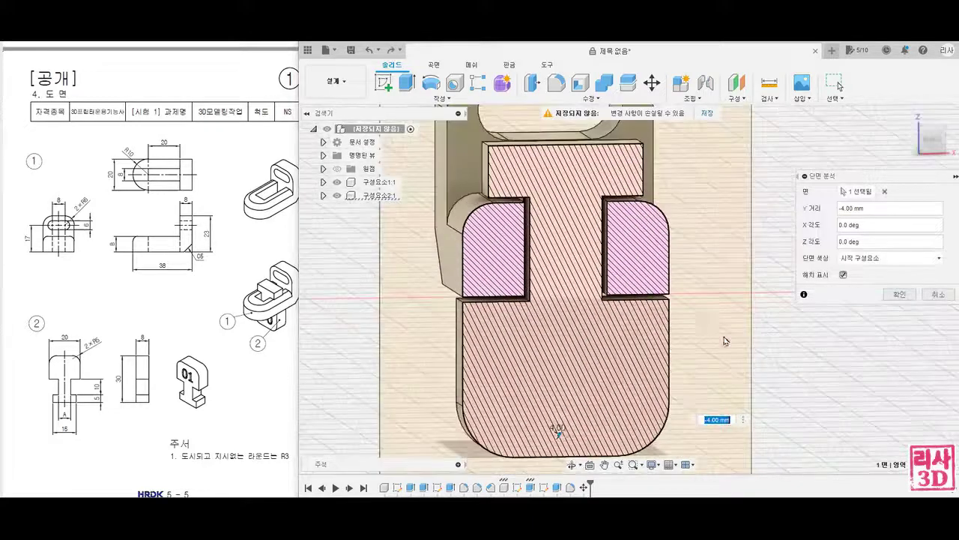
pyautogui.keyDown('shift'); pyautogui.moveTo(760, 347); pyautogui.dragTo(742, 330, button='middle'); pyautogui.keyUp('shift')
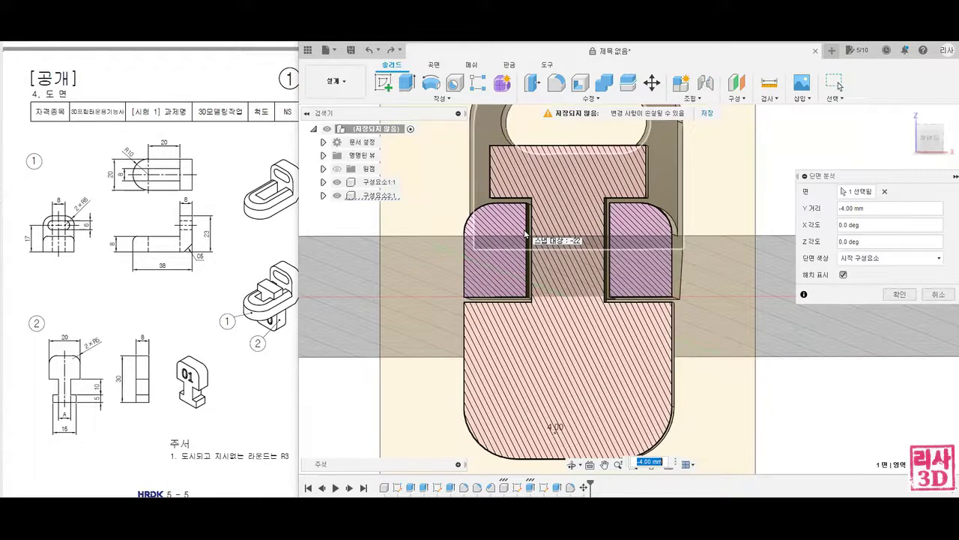
pyautogui.click(899, 294)
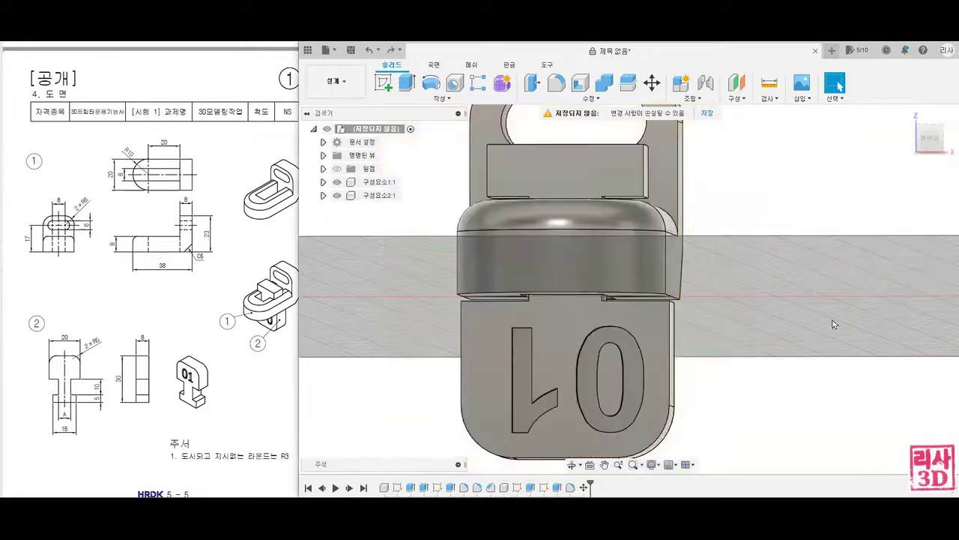
pyautogui.click(911, 120)
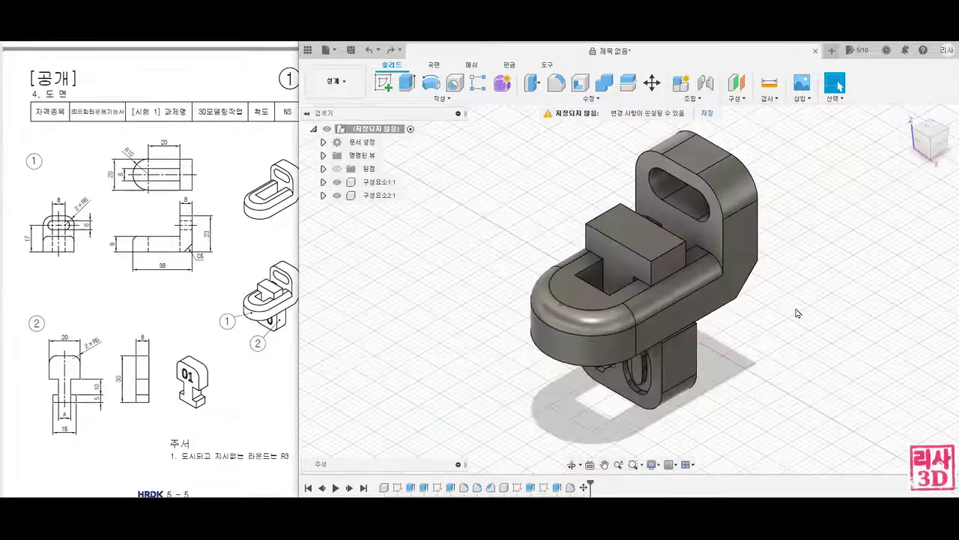